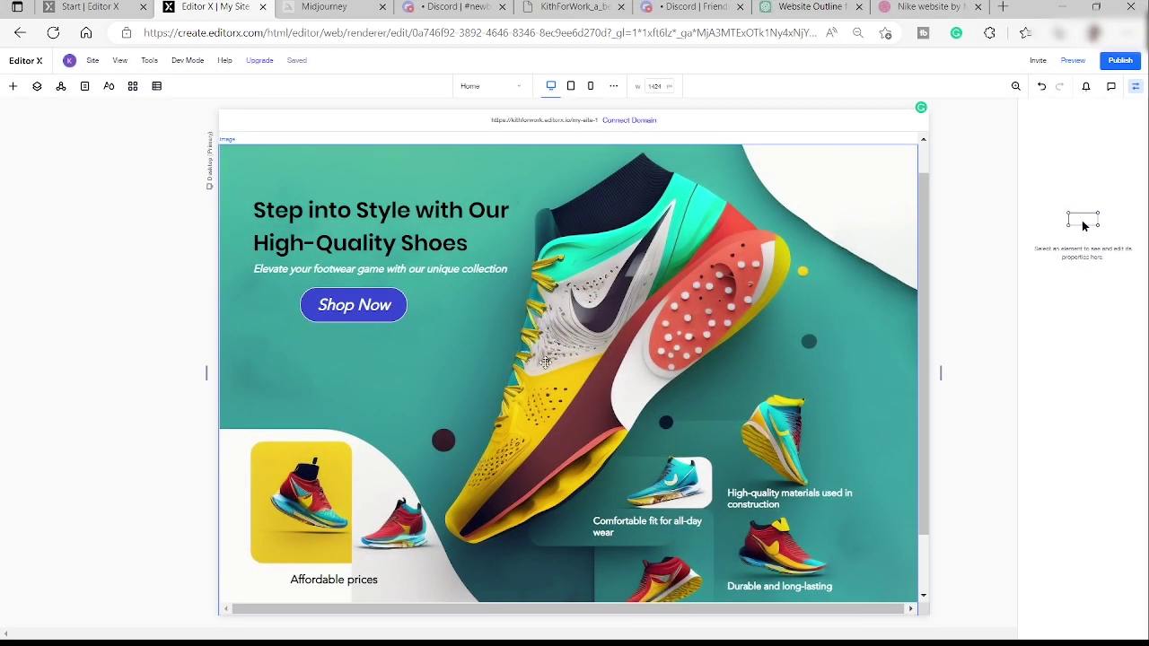
pyautogui.scroll(-2, 556, 359)
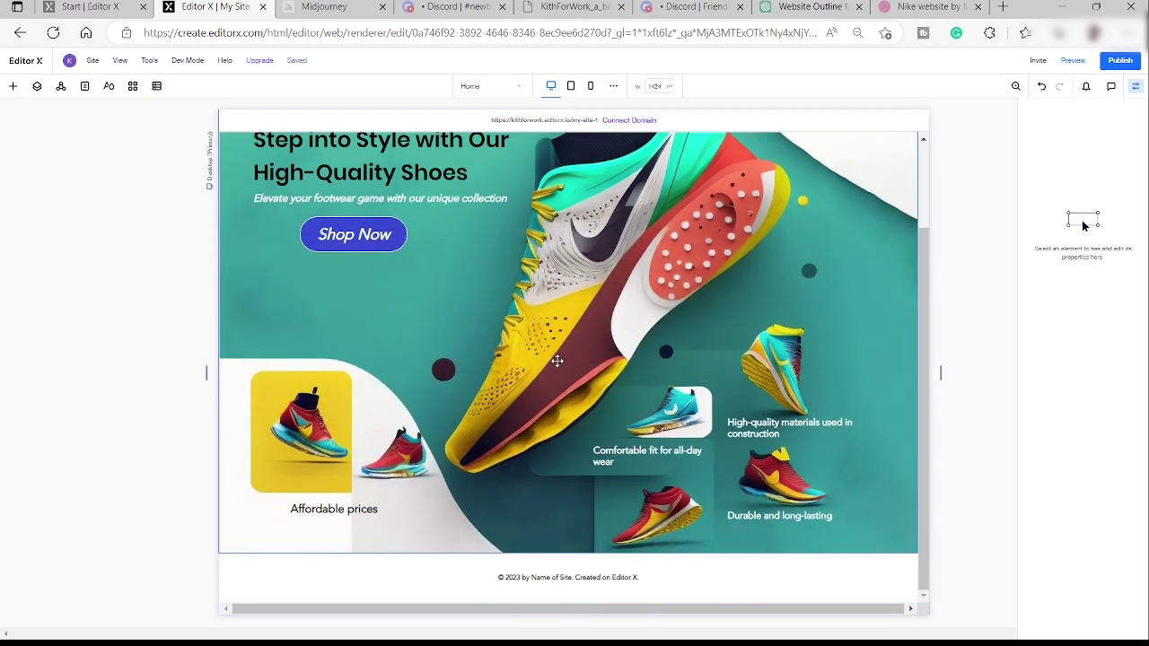
pyautogui.scroll(2, 566, 359)
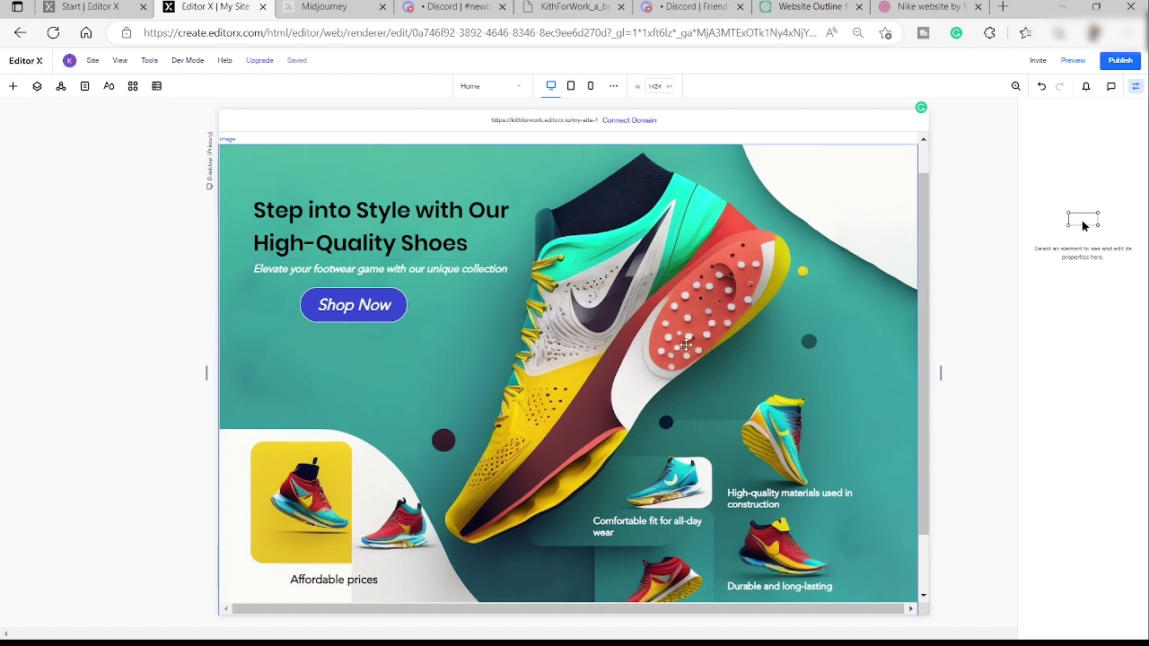
pyautogui.scroll(-2, 685, 343)
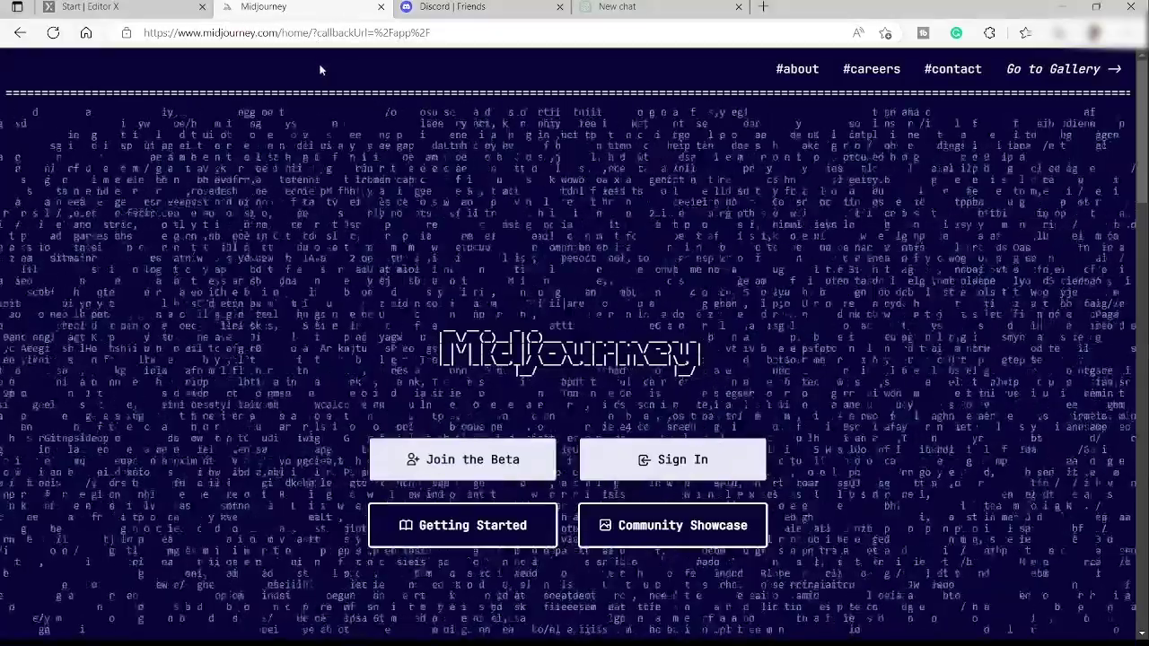
# - Join the Midjourney beta server on Discord by accepting the invite and passing the human check, and dismiss the Nitro activities promotion
pyautogui.click(476, 10)
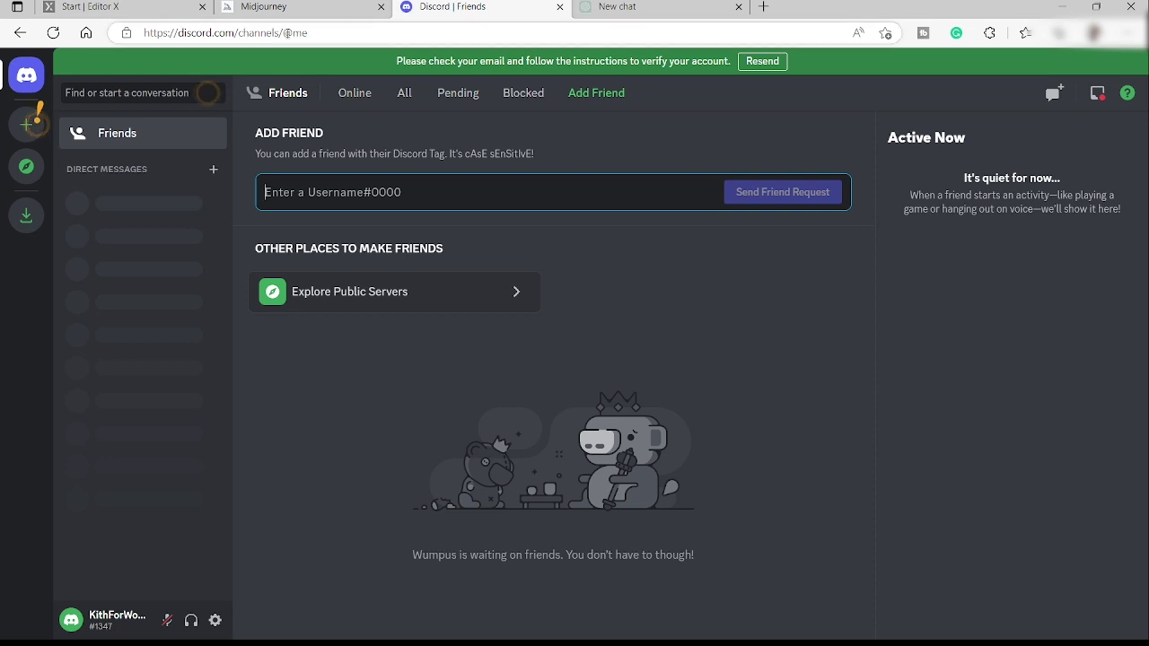
pyautogui.click(269, 7)
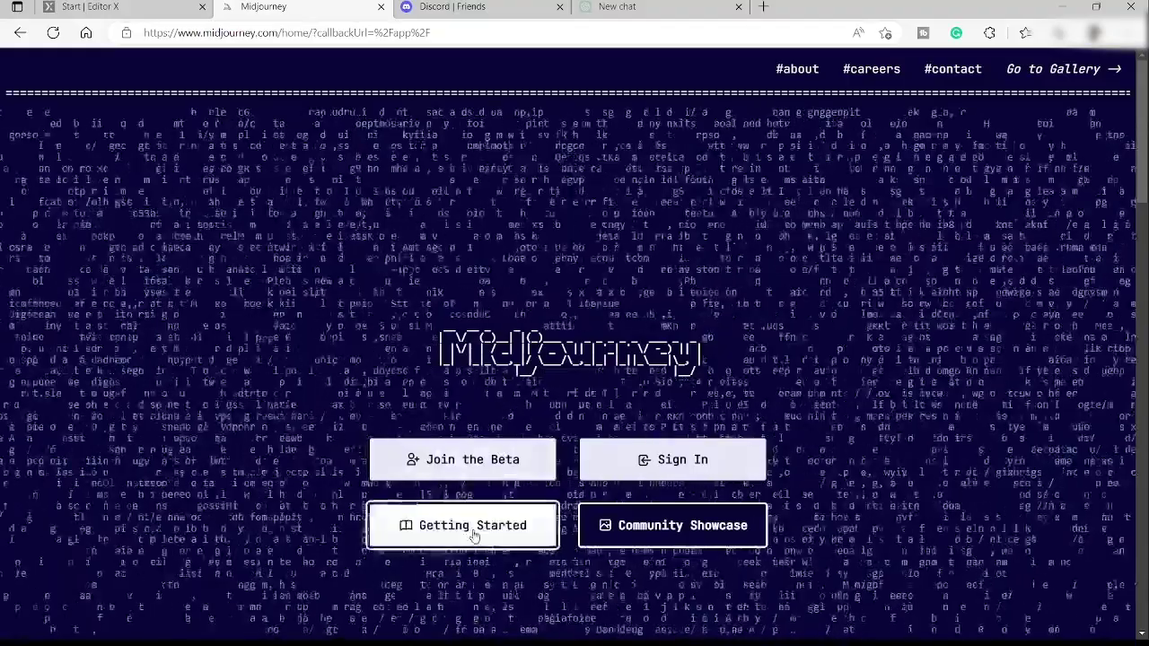
pyautogui.click(459, 458)
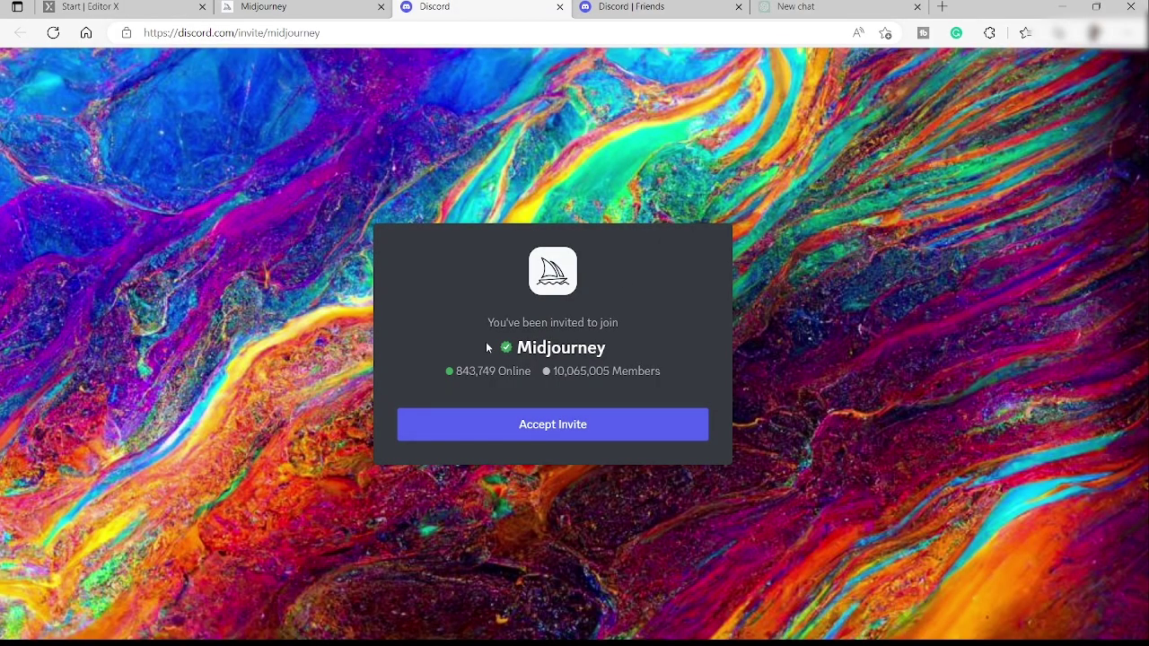
pyautogui.click(570, 435)
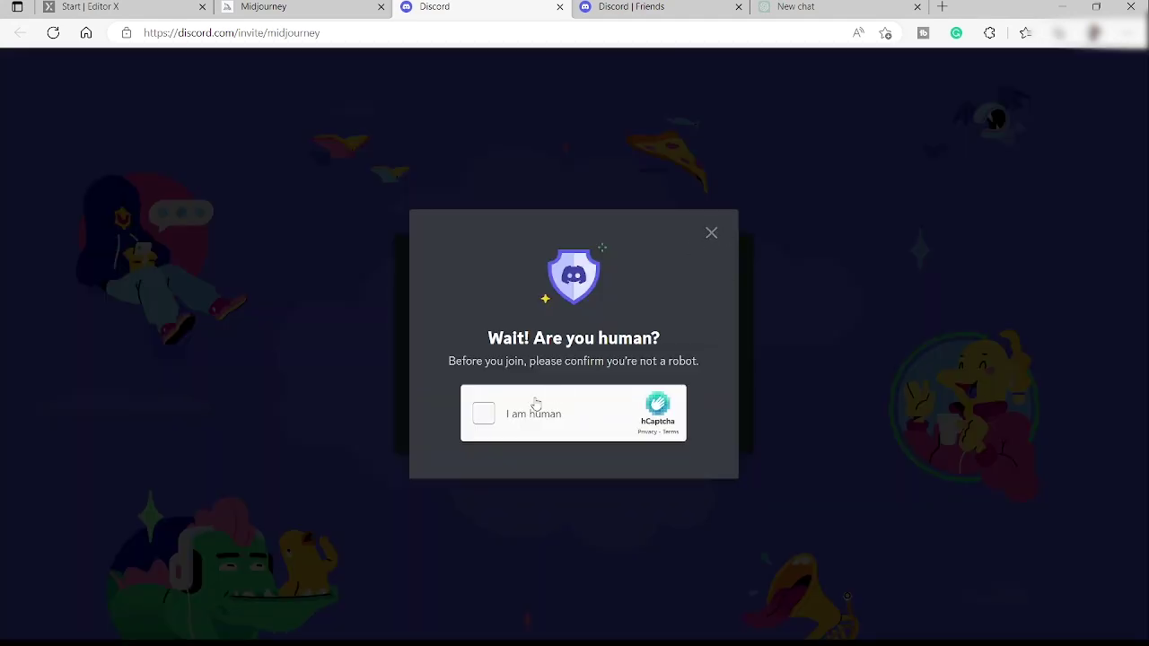
pyautogui.click(483, 415)
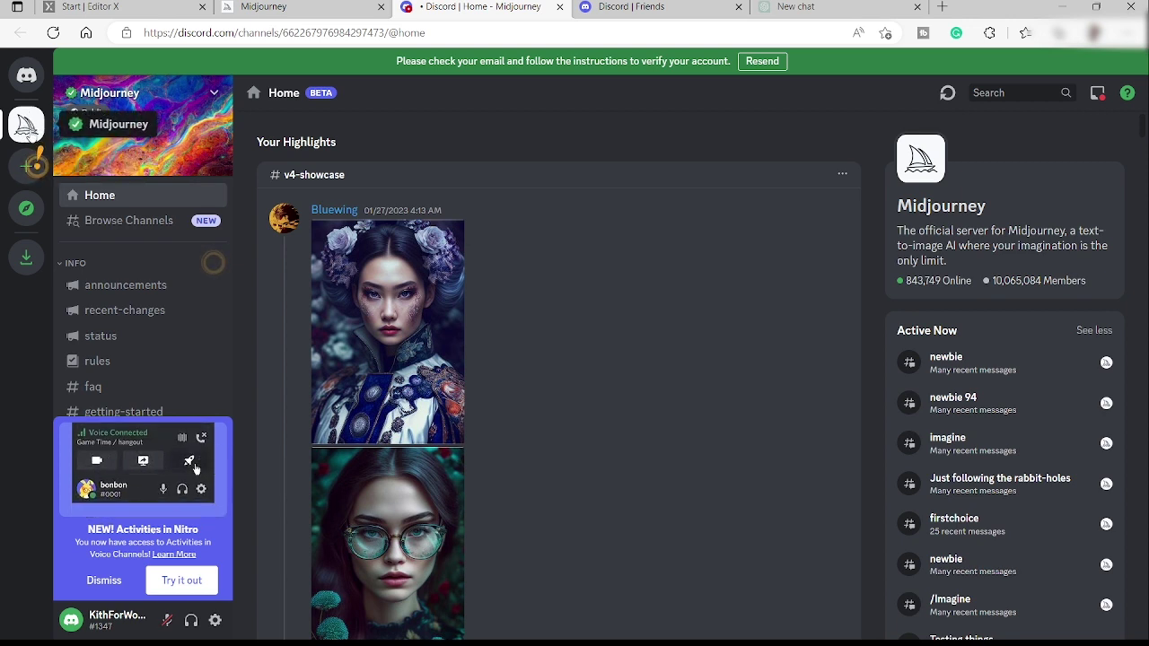
pyautogui.click(97, 580)
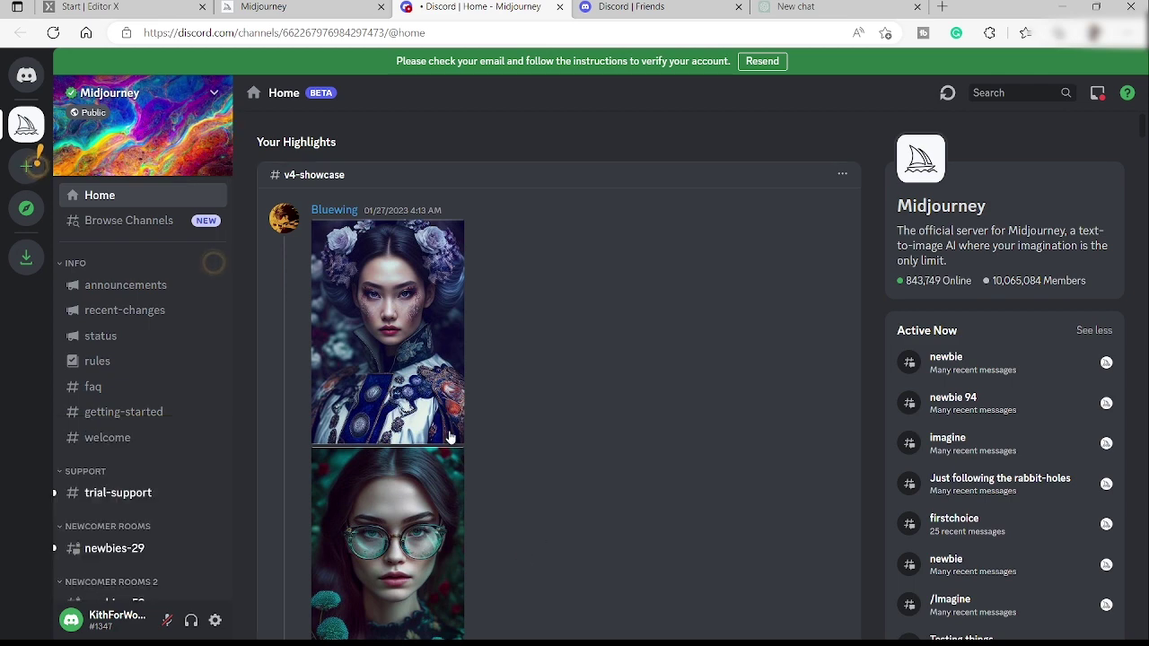
# - Browse the Midjourney server's highlights and open the newbies-59 newcomer room to view its recent generations
pyautogui.scroll(-5, 406, 572)
pyautogui.scroll(-20, 425, 399)
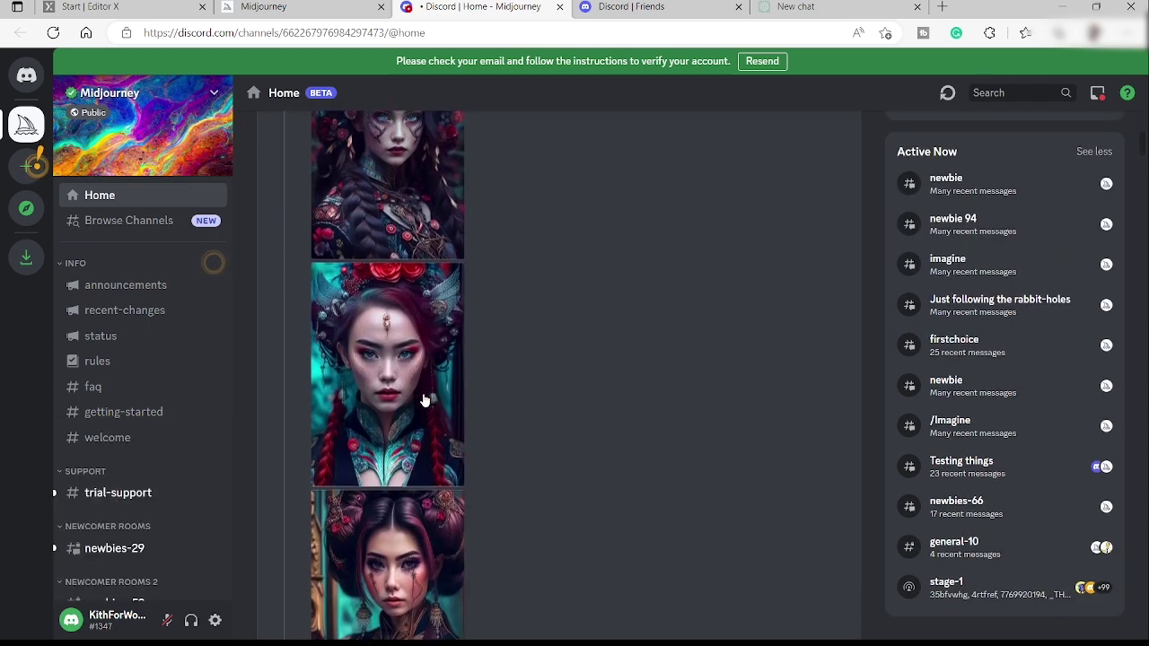
pyautogui.scroll(-15, 425, 400)
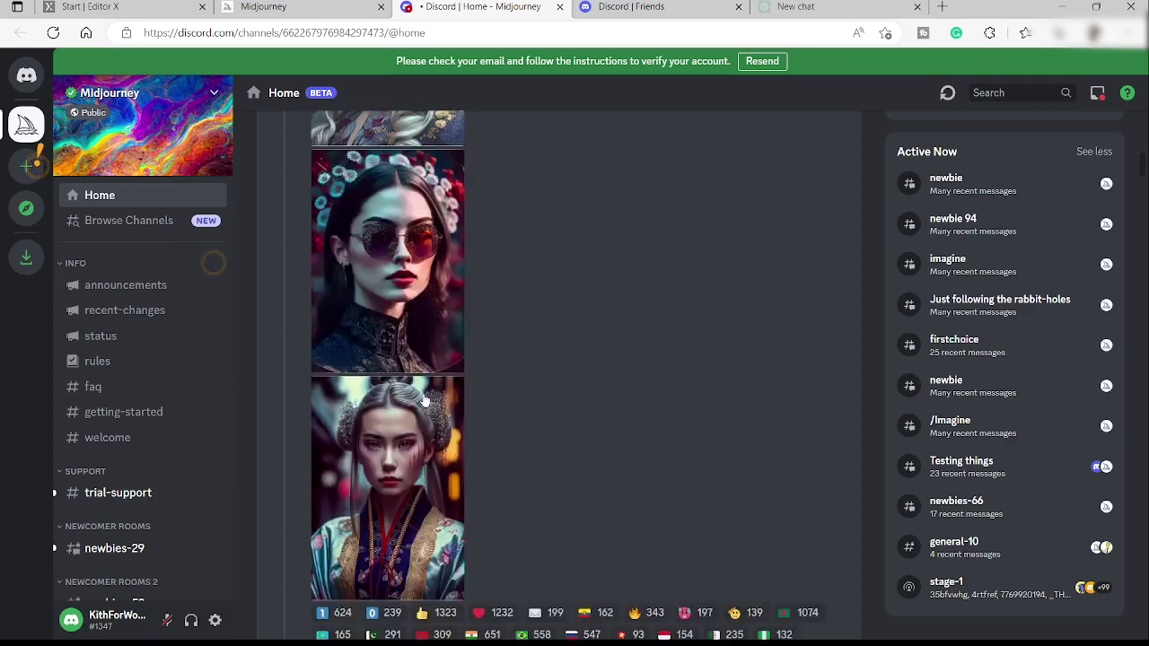
pyautogui.scroll(-15, 425, 404)
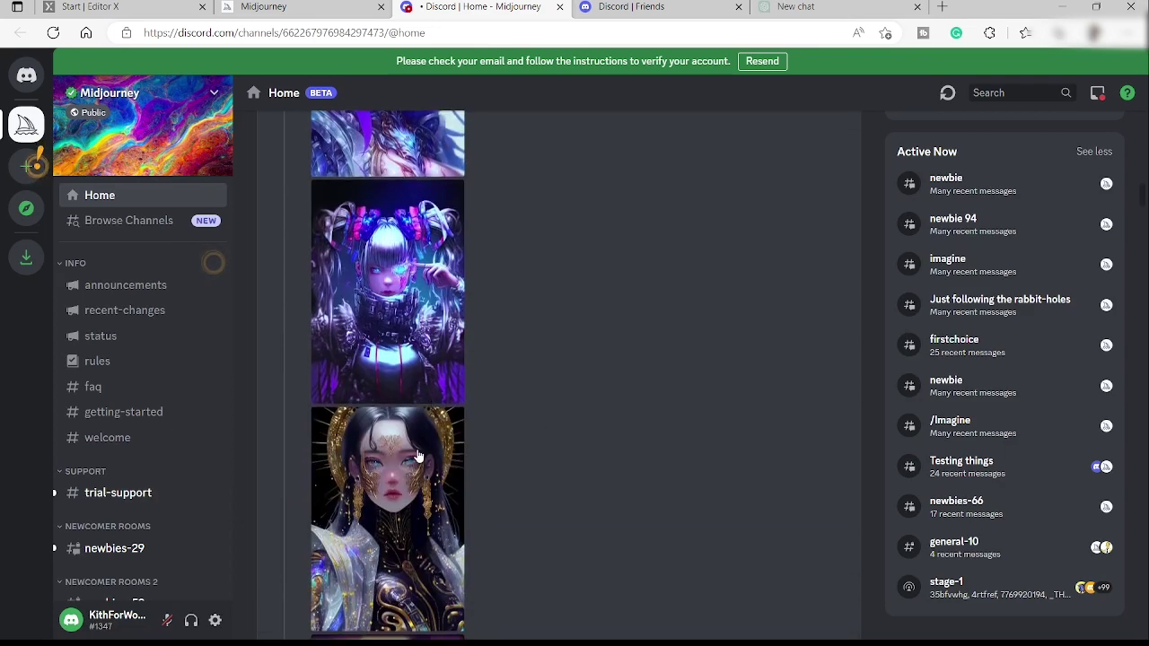
pyautogui.scroll(-4, 419, 455)
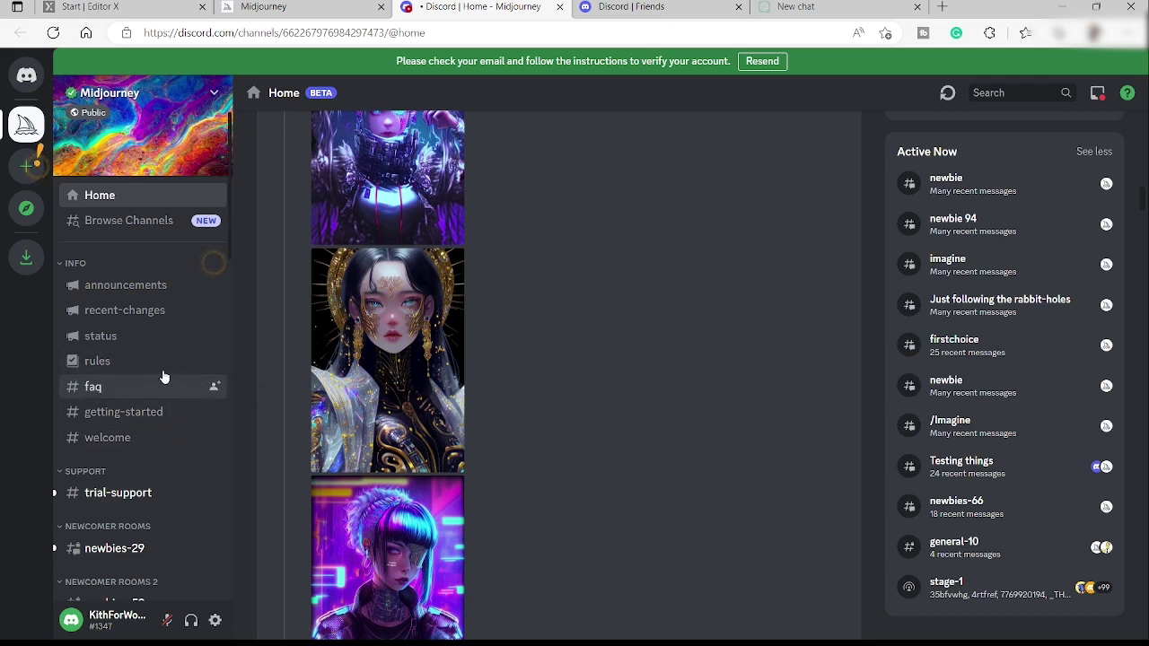
pyautogui.scroll(-5, 139, 359)
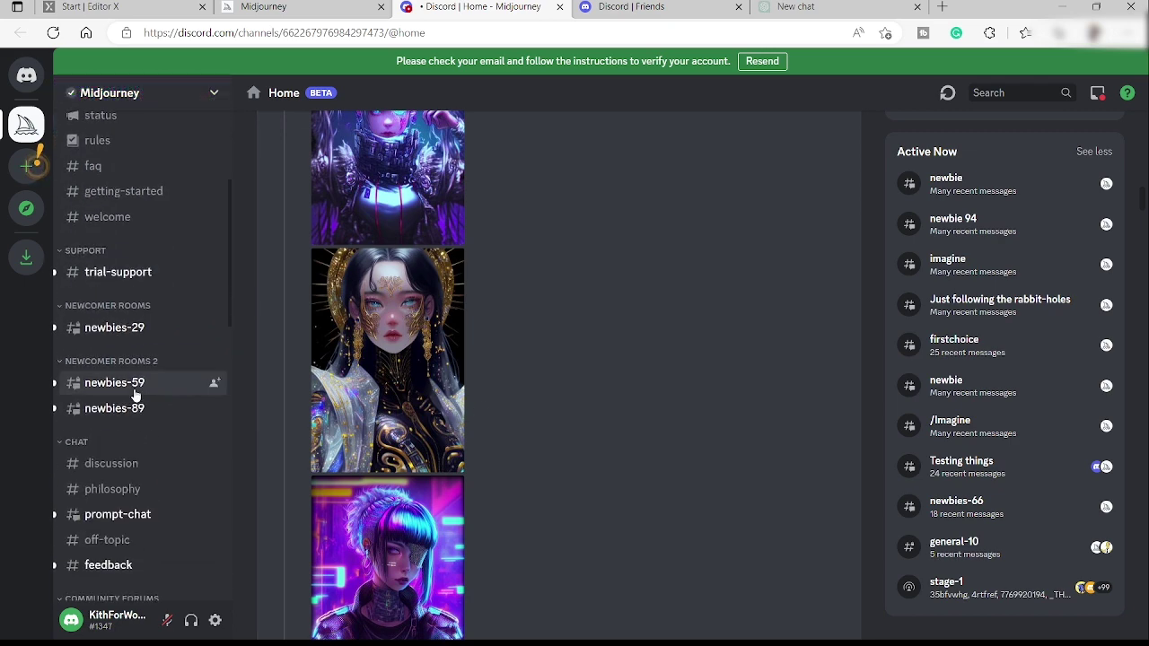
pyautogui.click(135, 384)
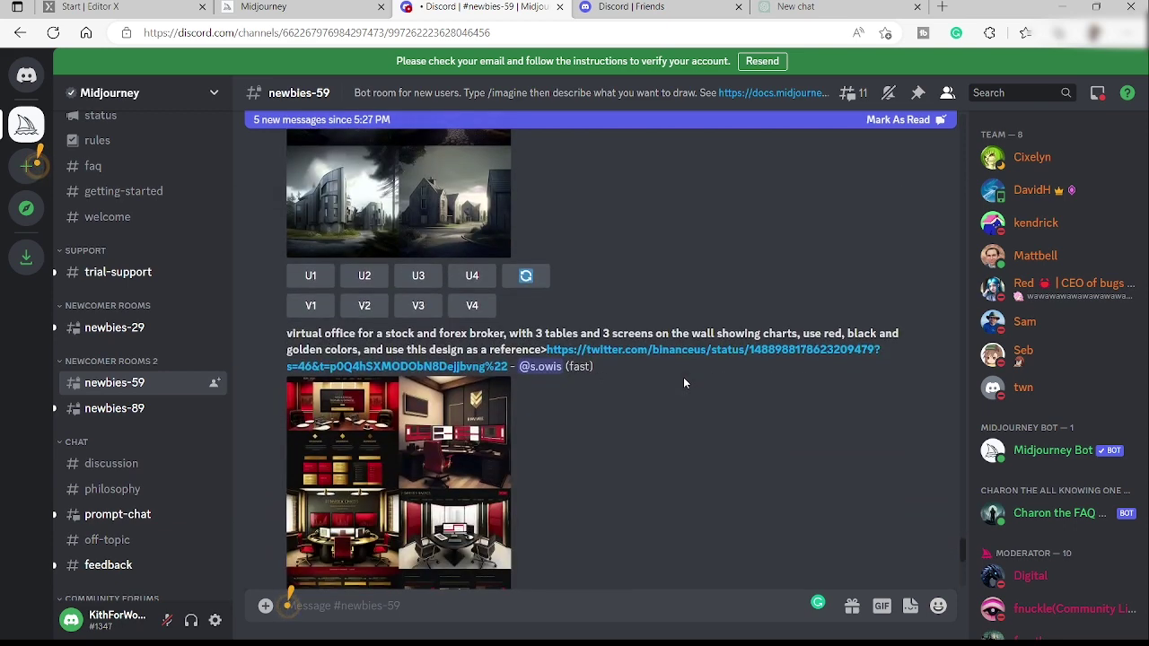
pyautogui.scroll(3, 683, 375)
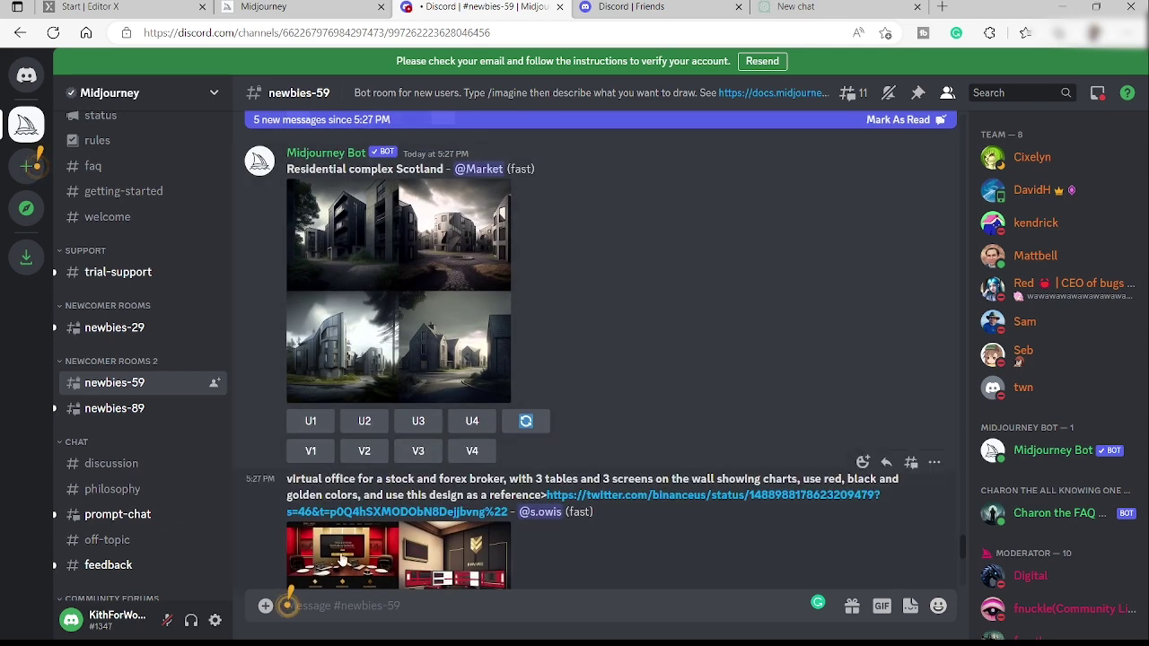
pyautogui.scroll(-2, 381, 588)
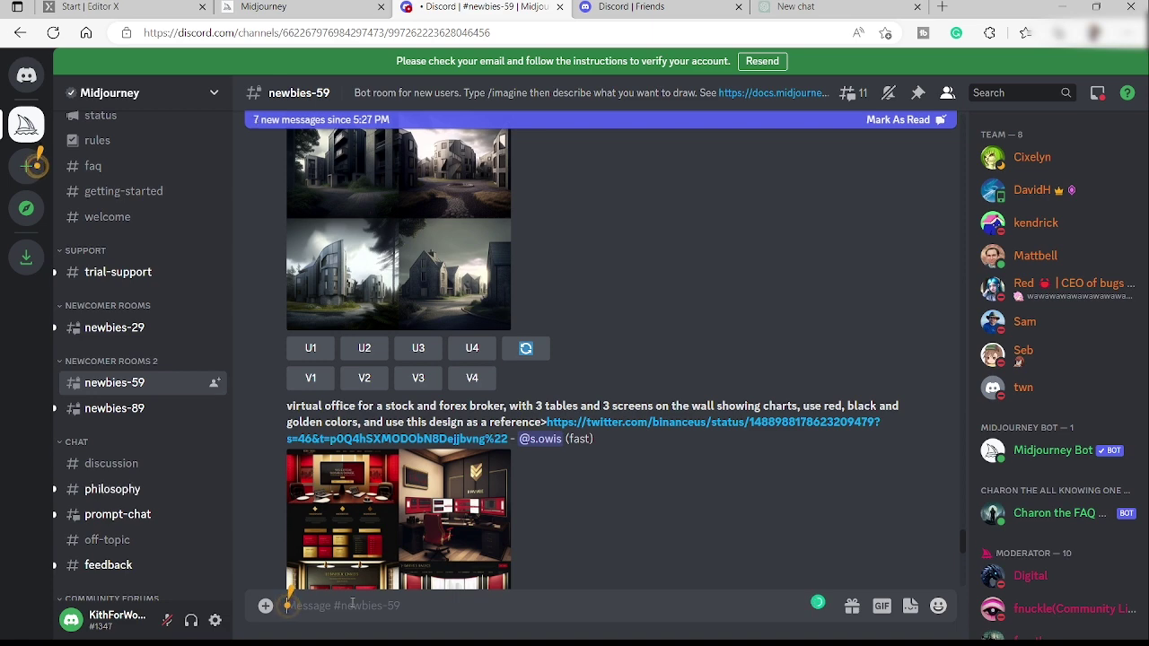
# - Submit an /imagine command with the prompt "a beautiful website for shoes --v 4 --stylize 500"
pyautogui.write('/ima')
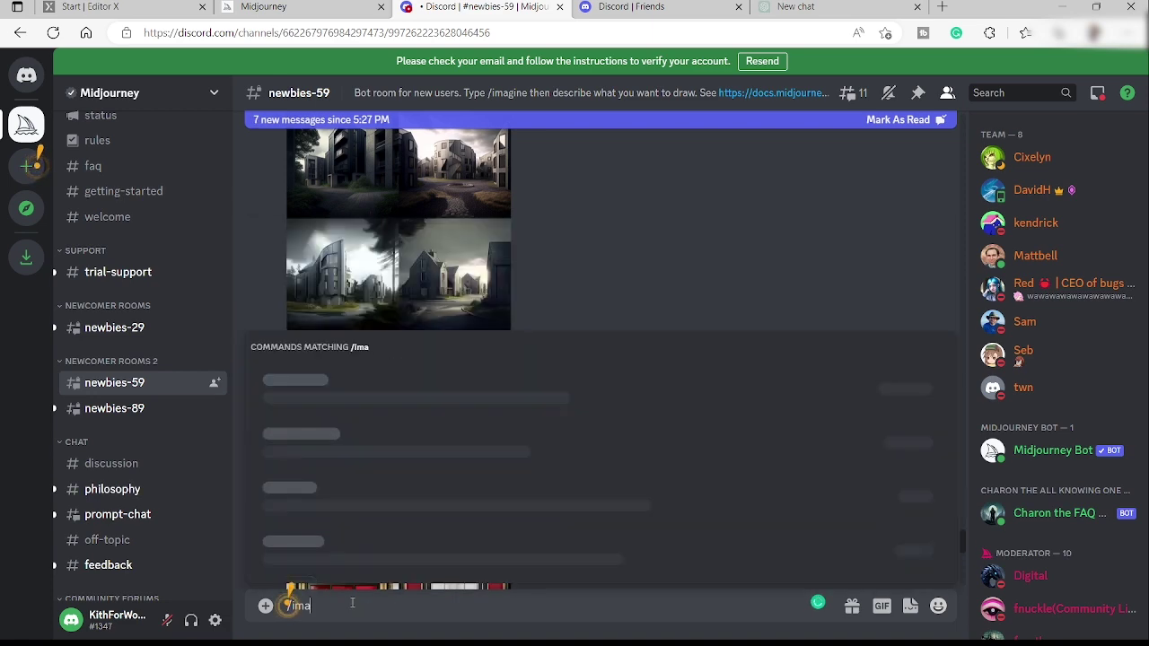
pyautogui.write('gine')
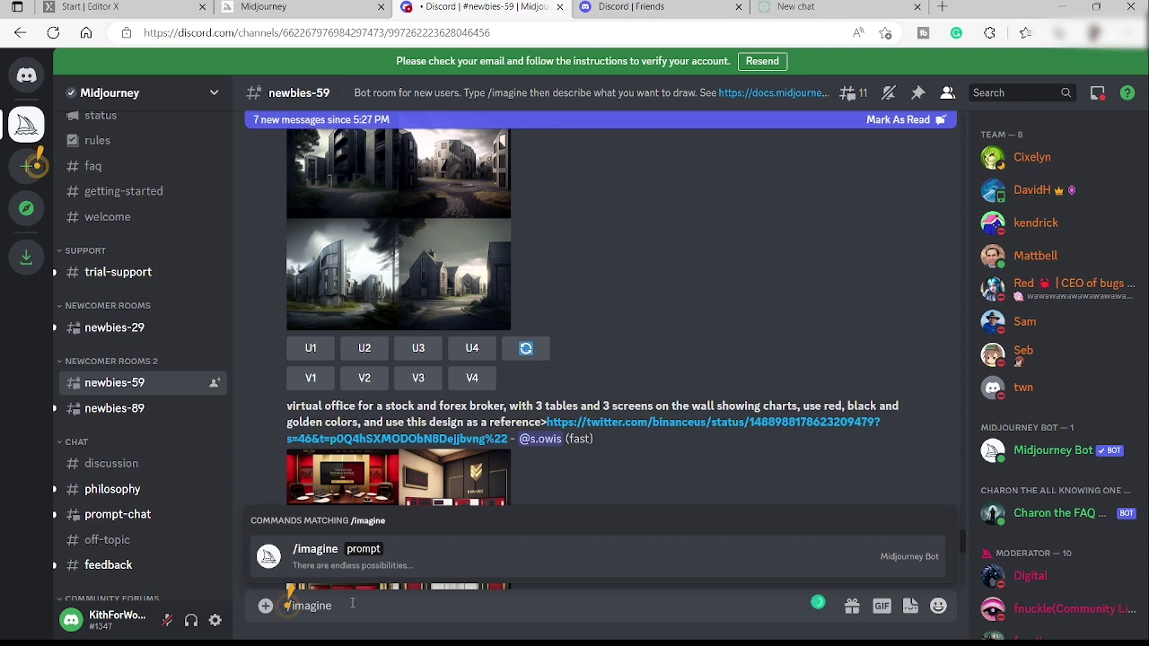
pyautogui.press('Return')
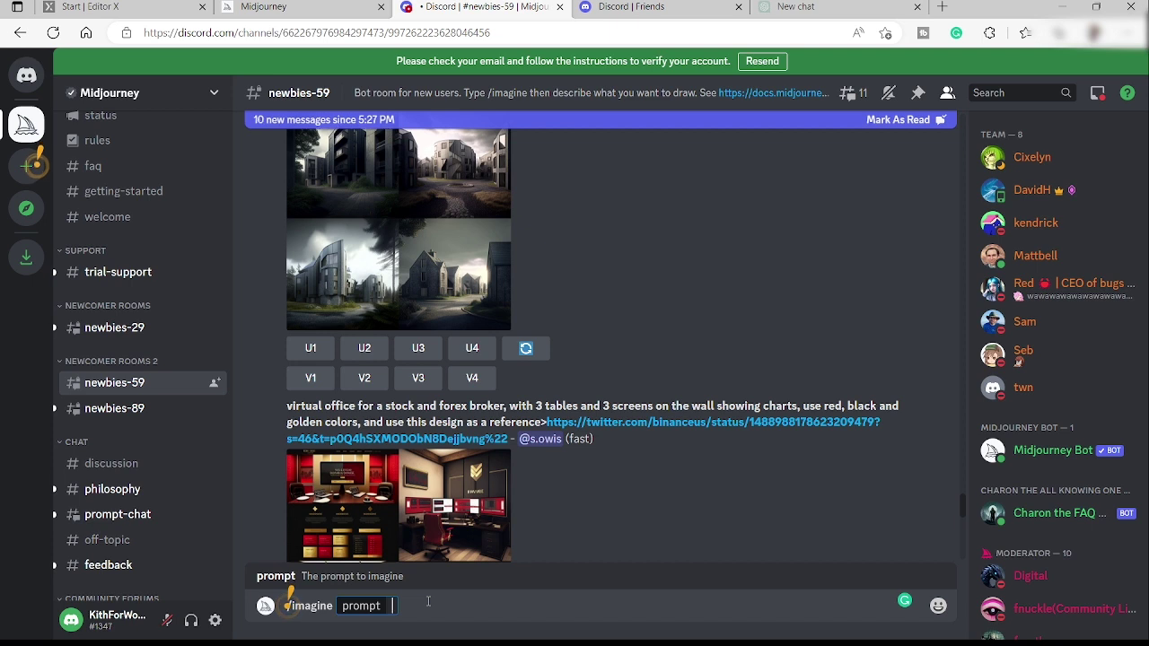
pyautogui.write('we')
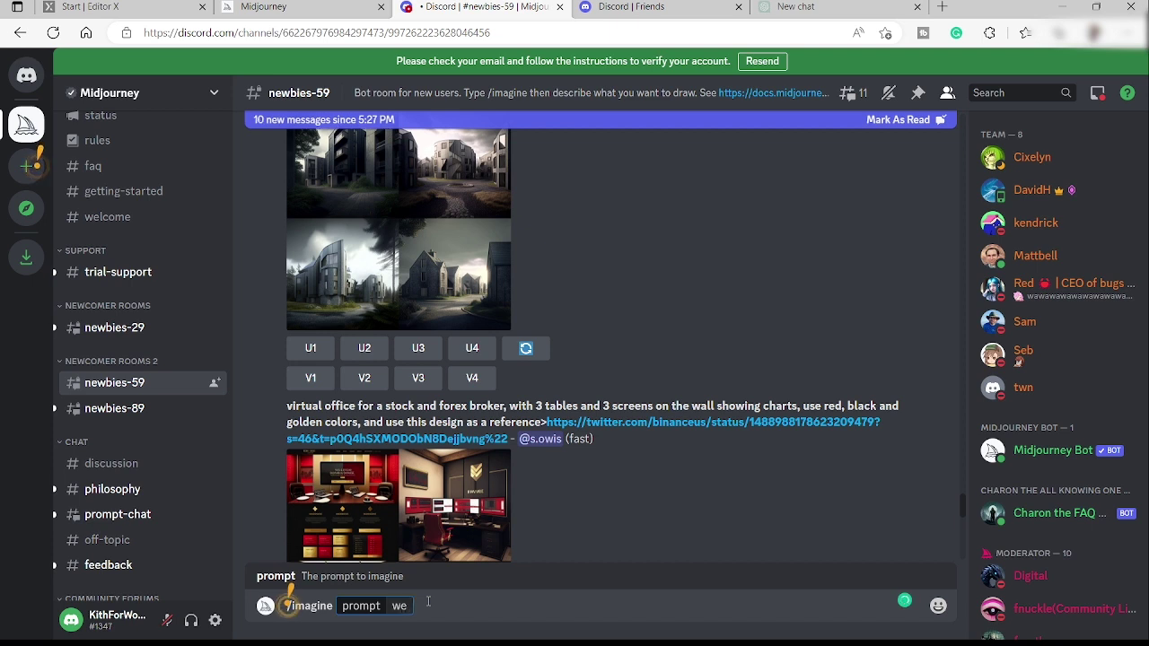
pyautogui.press('BackSpace')
pyautogui.press('BackSpace')
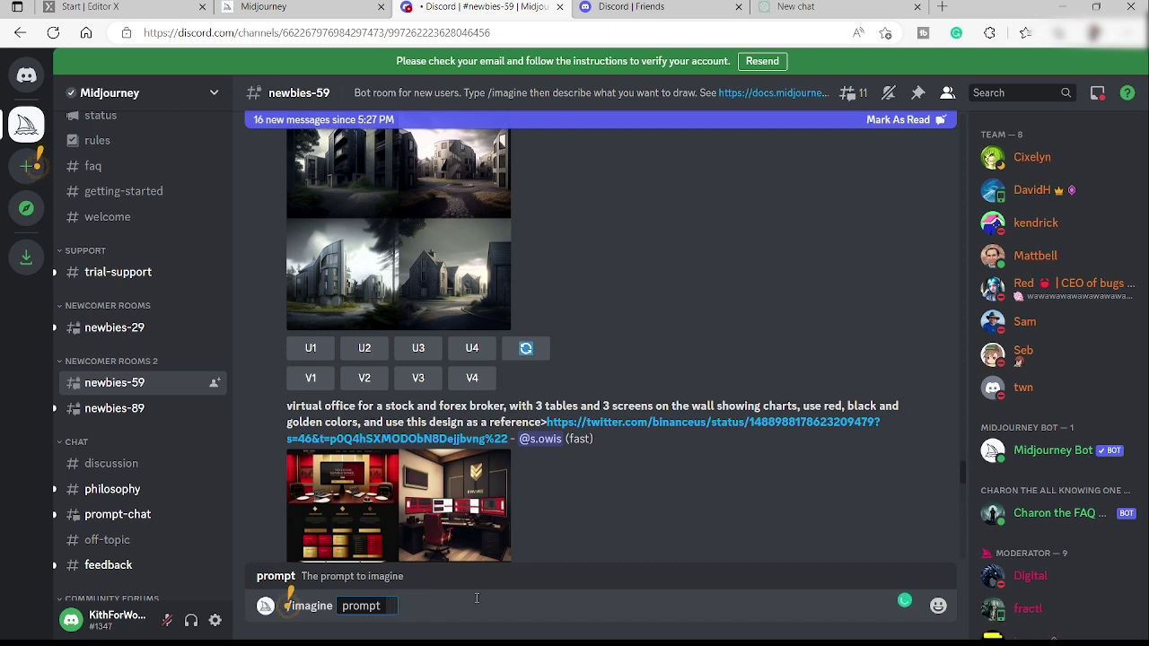
pyautogui.write('a b')
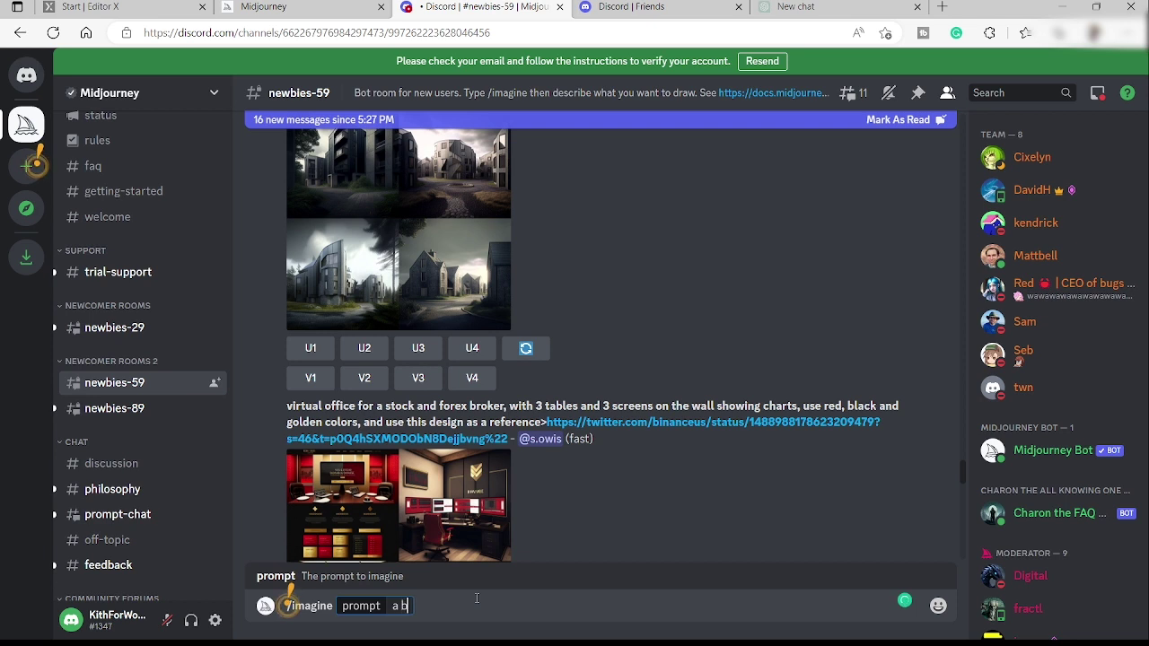
pyautogui.write('eautiful website for')
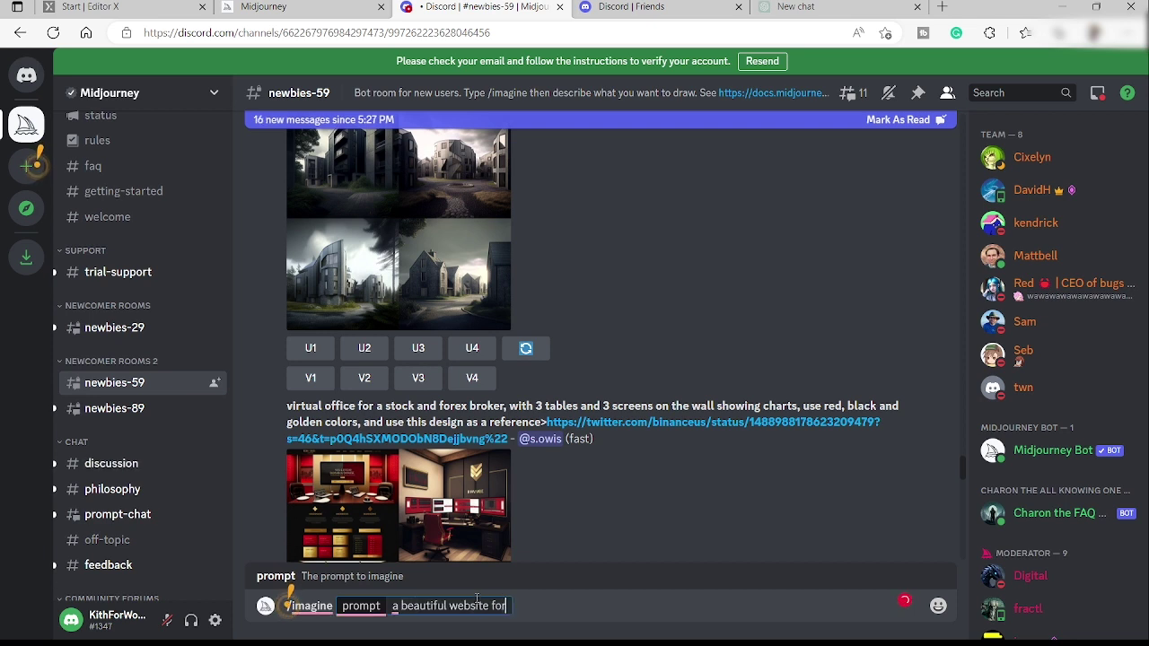
pyautogui.write(' shoes')
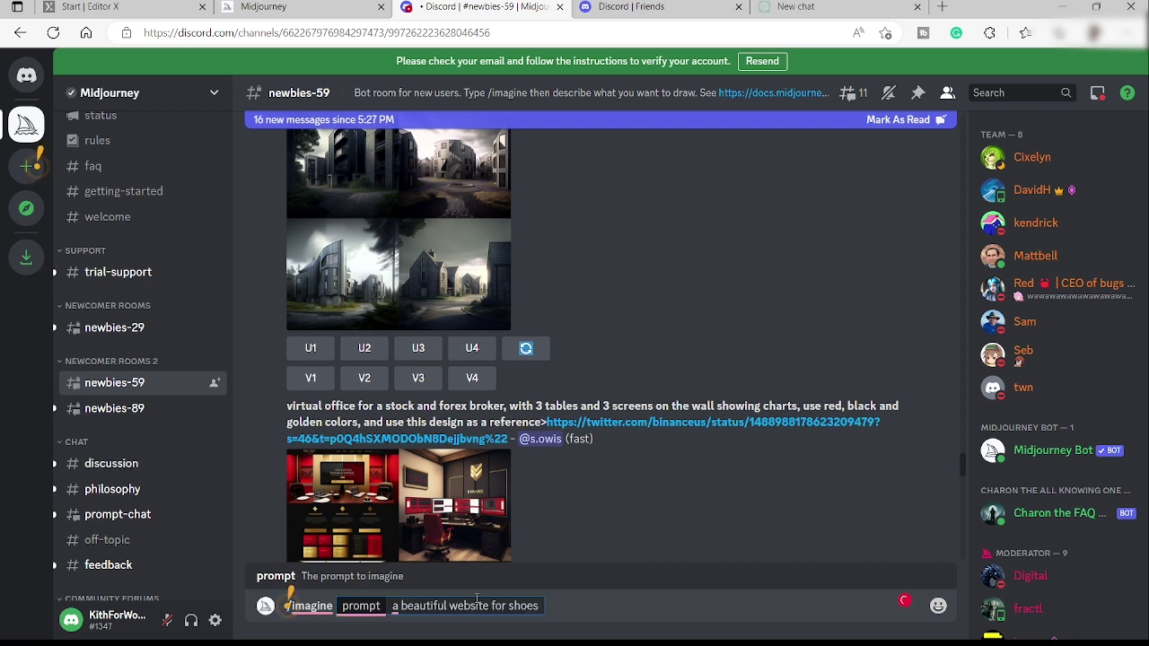
pyautogui.write(' --')
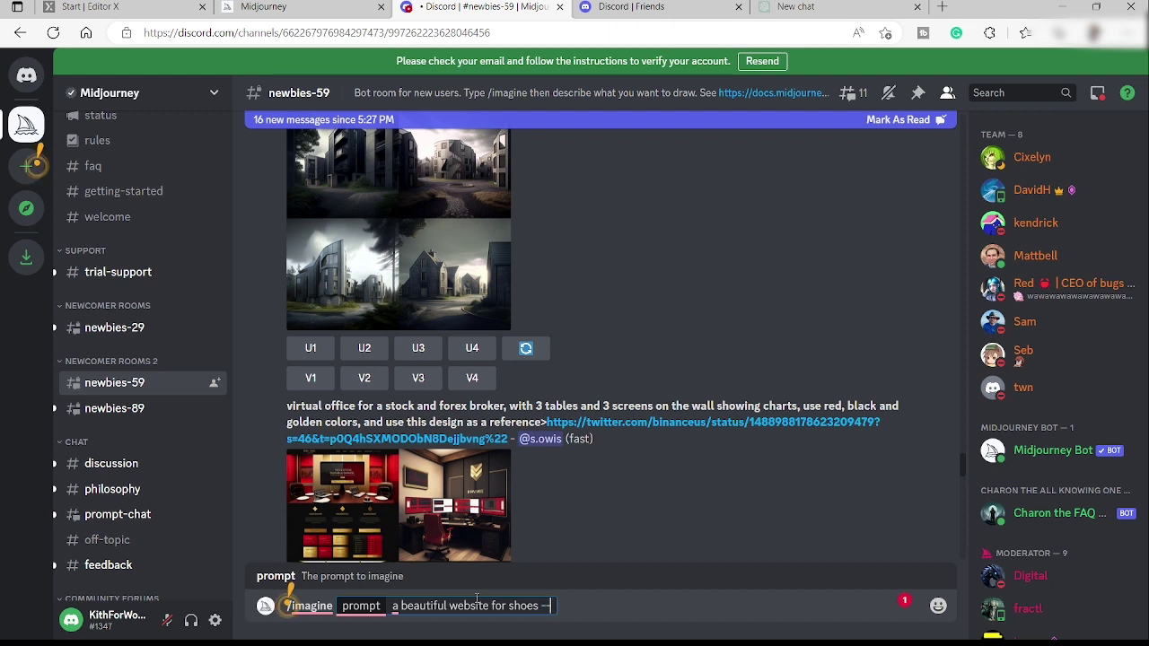
pyautogui.write('v 4 --')
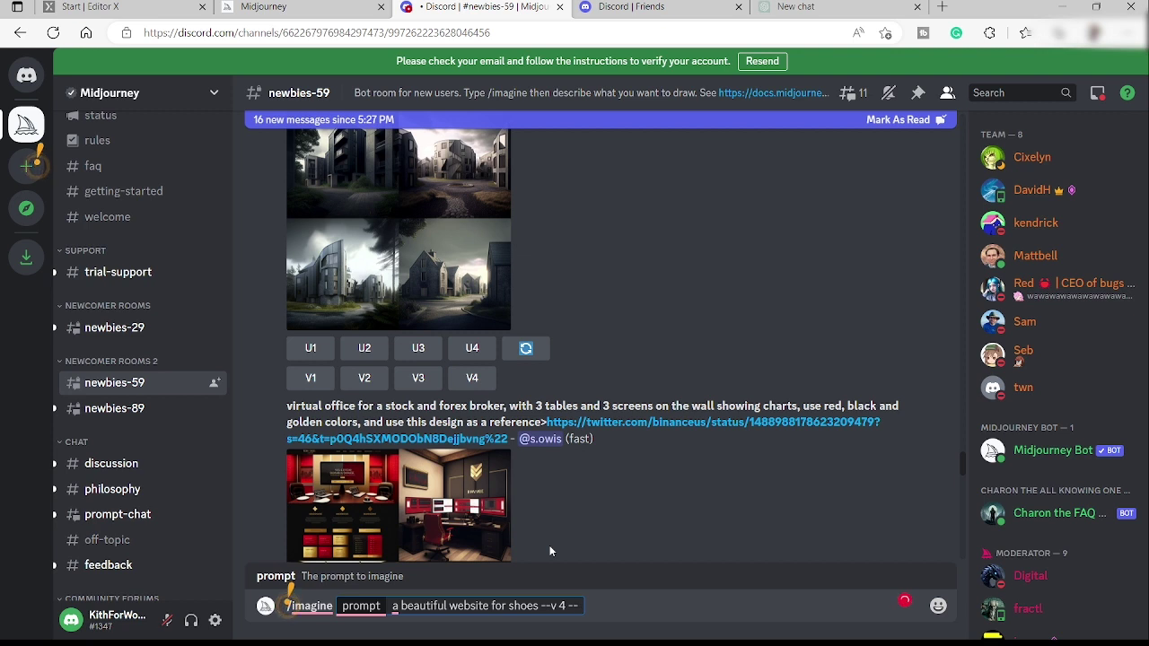
pyautogui.write('stylize')
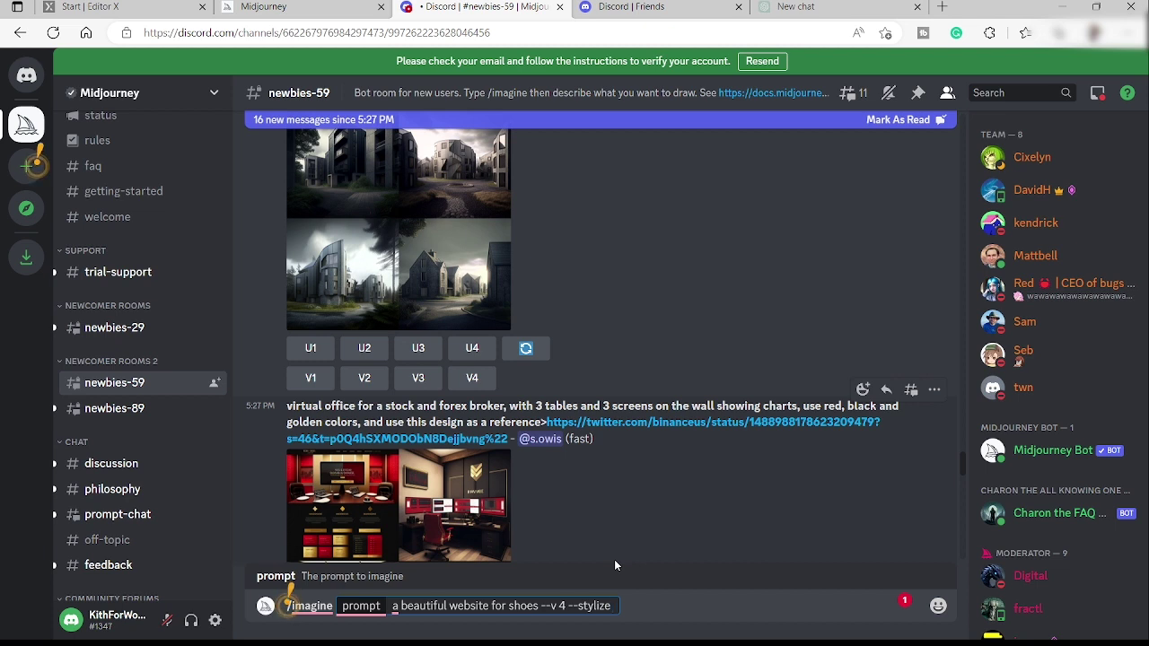
pyautogui.write('500')
pyautogui.press('Return')
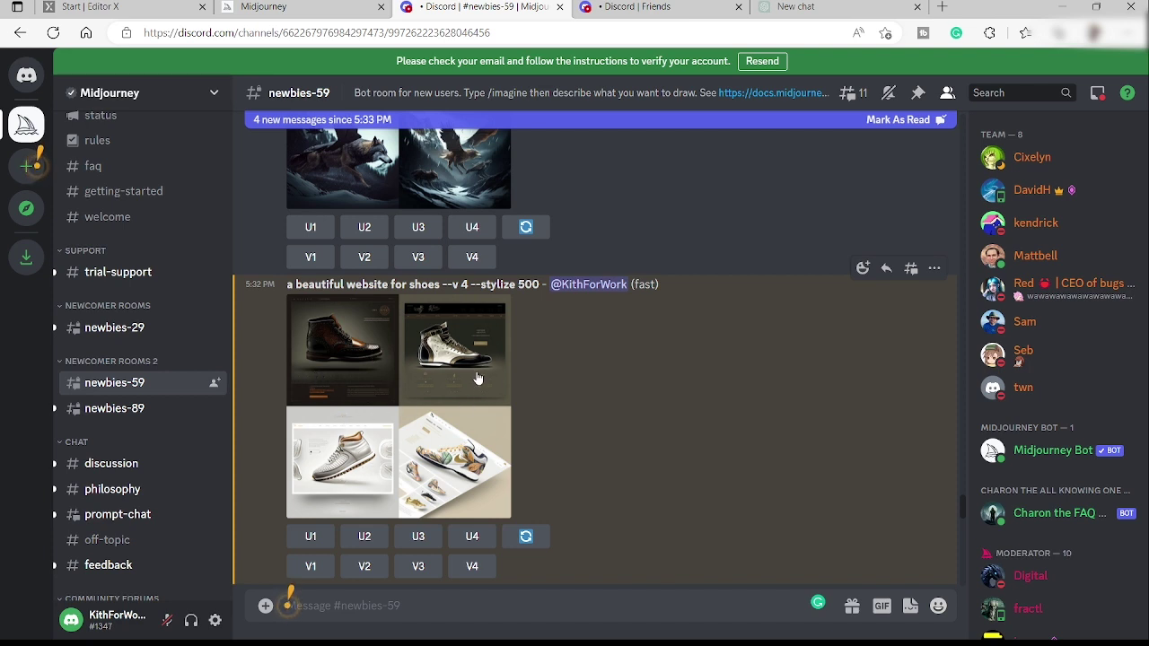
# - Inspect the generated shoe website grid at a larger size and upscale its third image
pyautogui.click(429, 410)
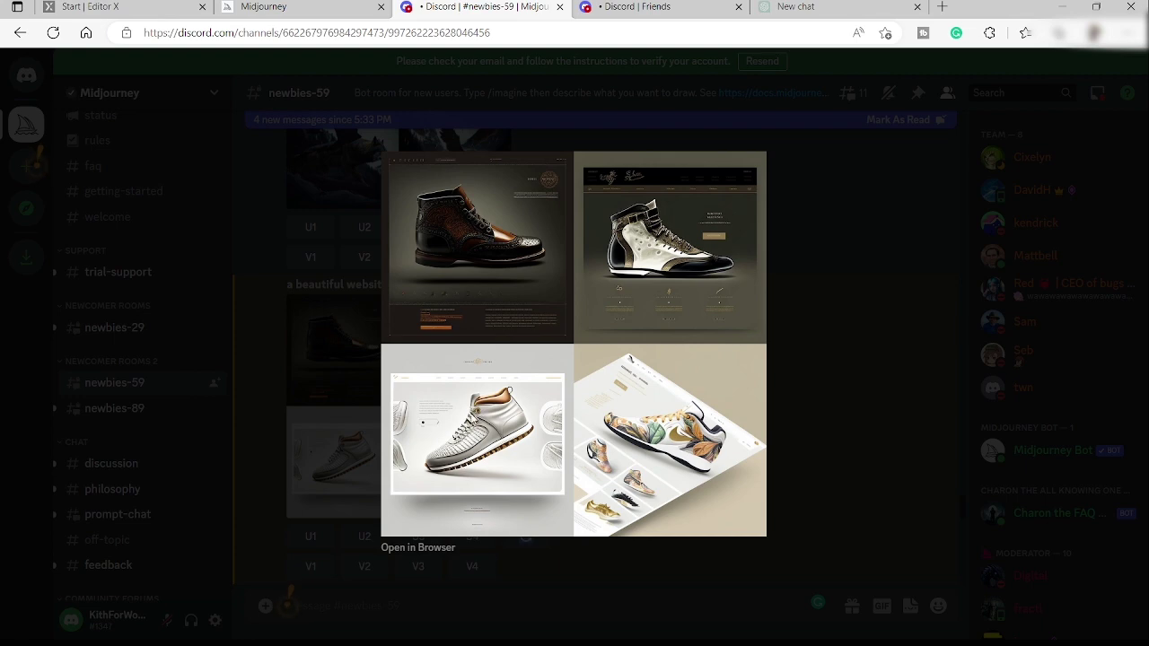
pyautogui.click(355, 490)
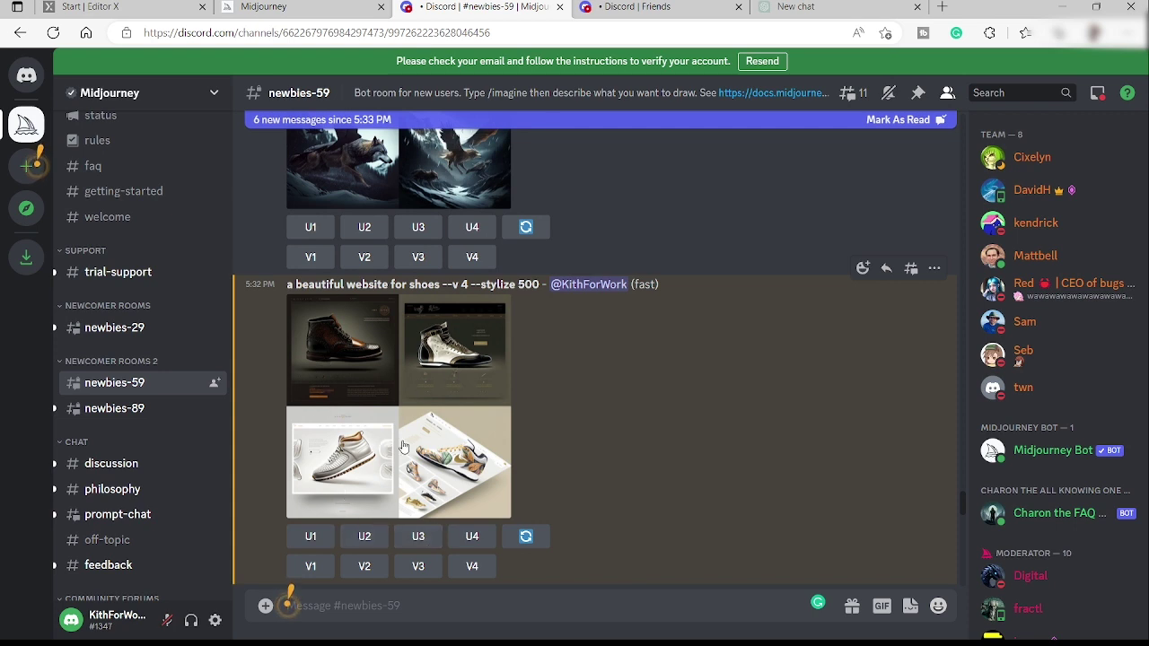
pyautogui.click(419, 538)
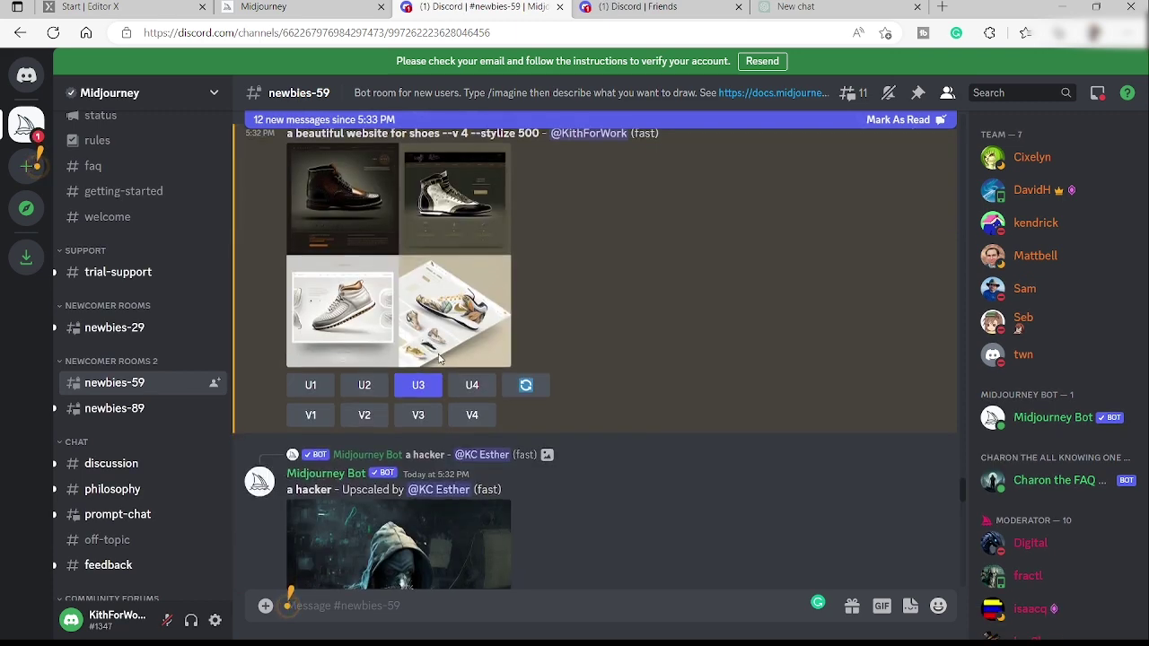
# - Find the earlier floral shoe generation in newbies-59 and copy its prompt text "a beautiful webiste for shoes" without the parameters
pyautogui.scroll(-10, 438, 359)
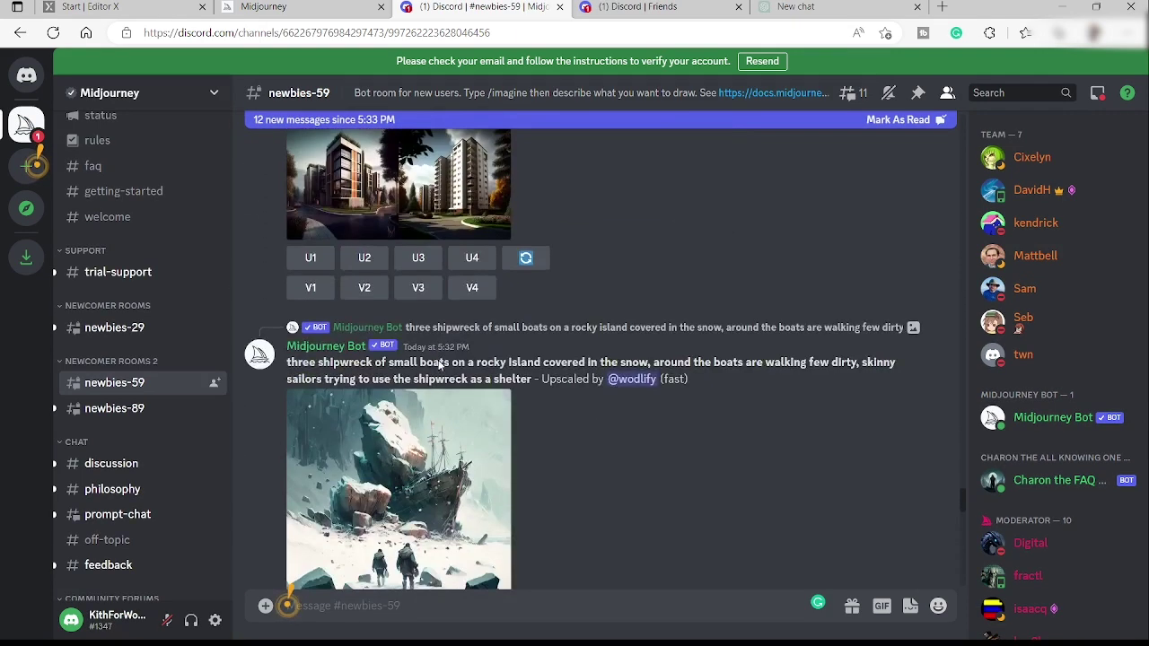
pyautogui.scroll(-10, 439, 368)
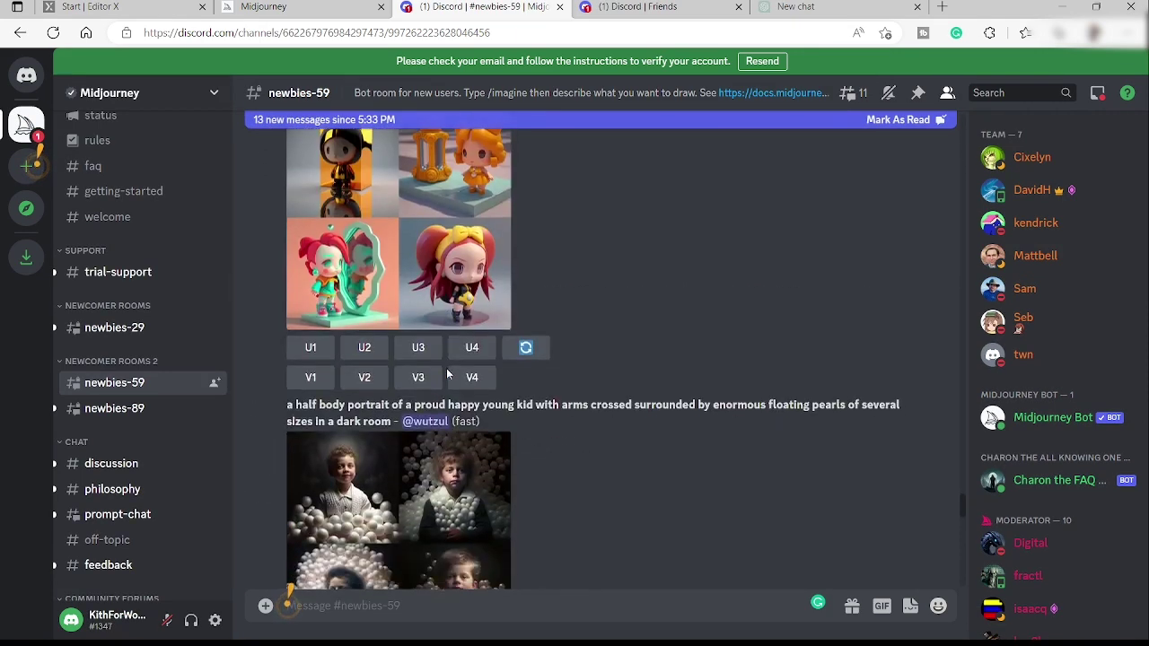
pyautogui.scroll(-10, 446, 368)
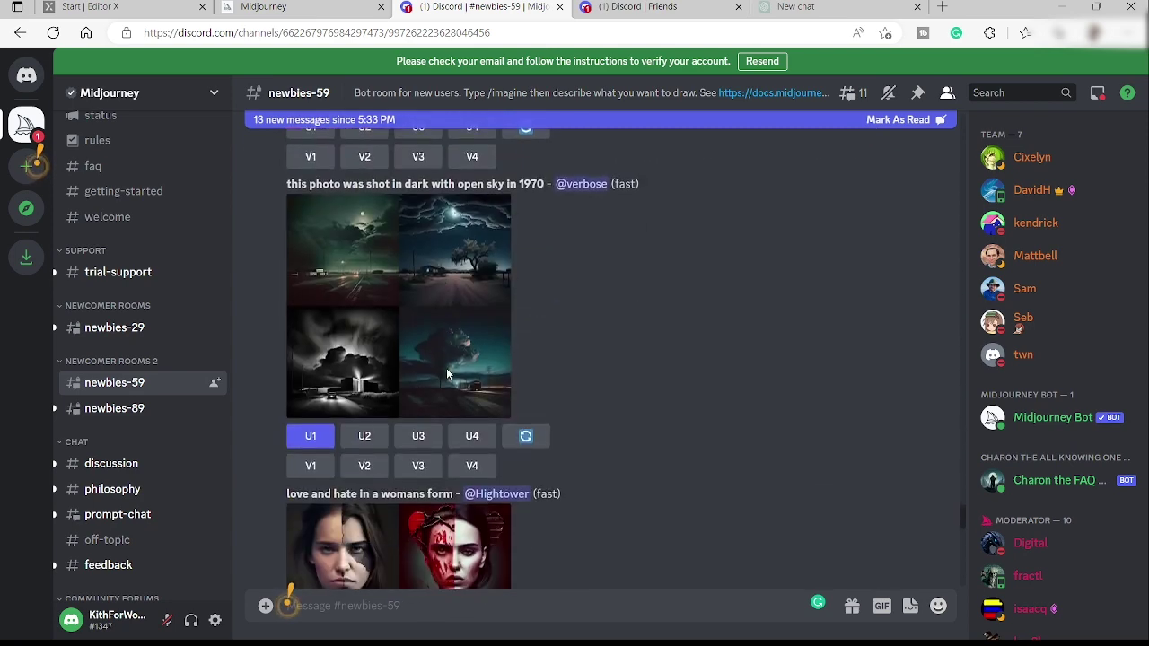
pyautogui.scroll(-5, 446, 368)
pyautogui.moveTo(441, 372); pyautogui.dragTo(286, 371)
pyautogui.hotkey('ctrl', 'c')
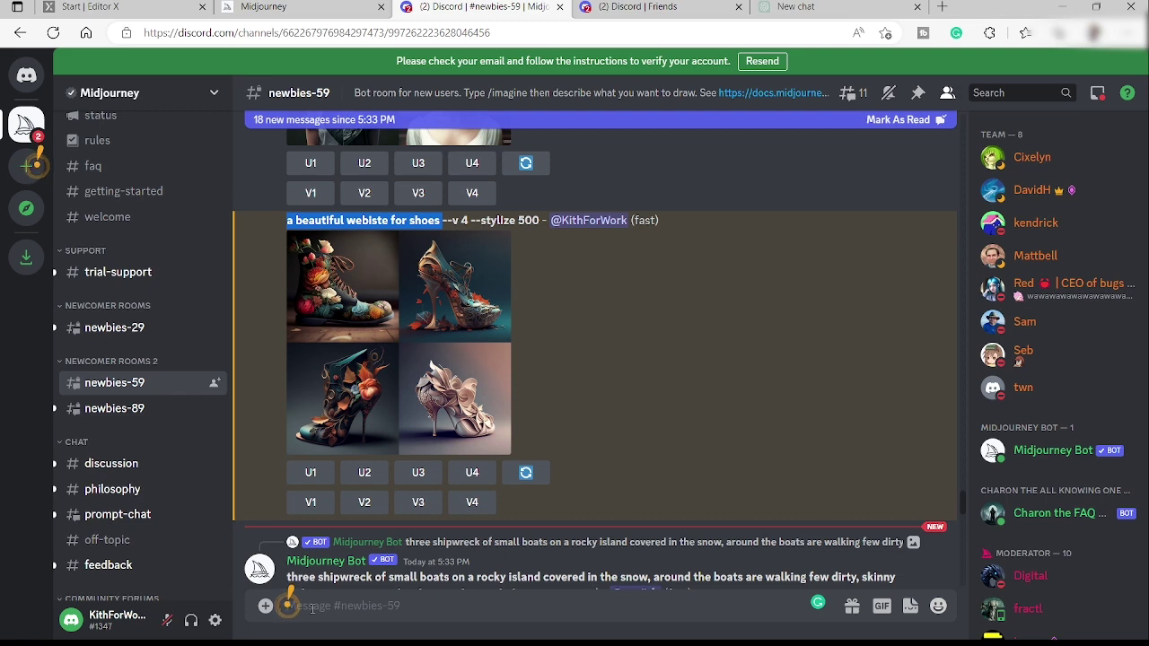
# - Start an /imagine command with the copied shoe prompt and correct the misspelled word to "website"
pyautogui.click(334, 606)
pyautogui.write('/')
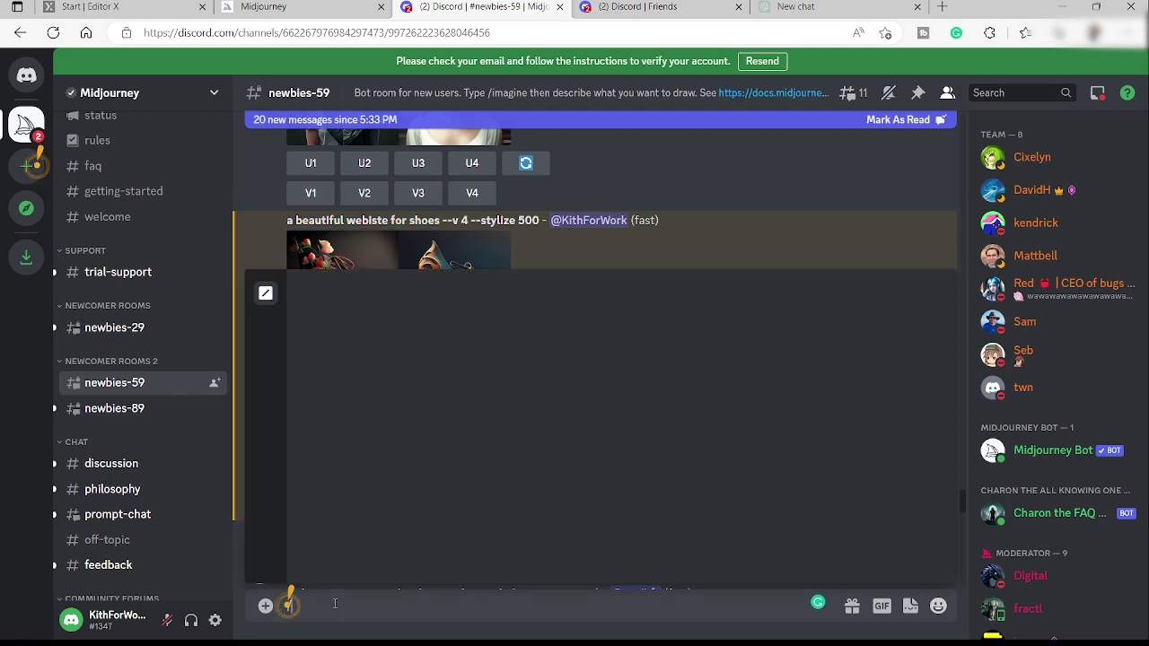
pyautogui.write('imagine')
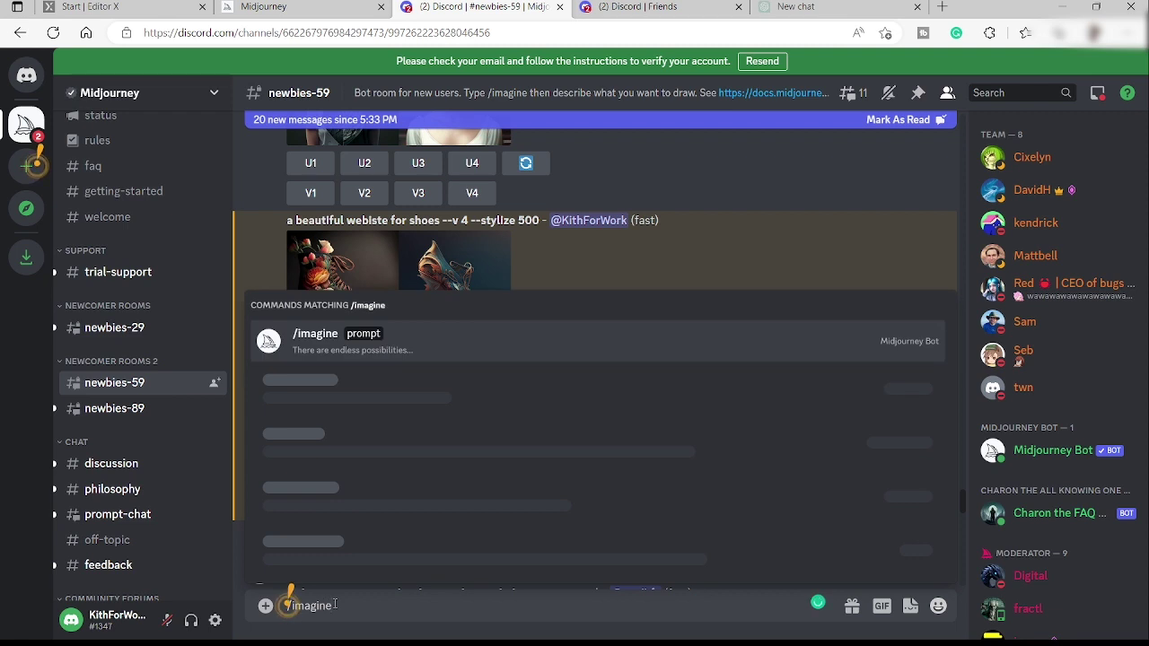
pyautogui.click(422, 555)
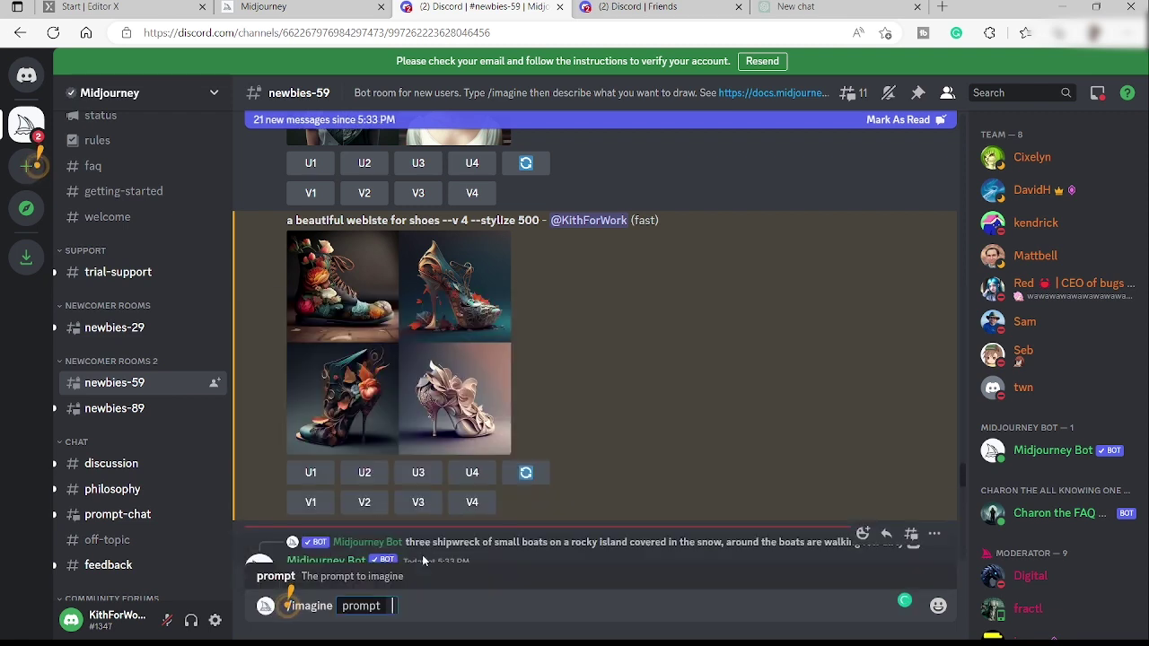
pyautogui.hotkey('ctrl', 'v')
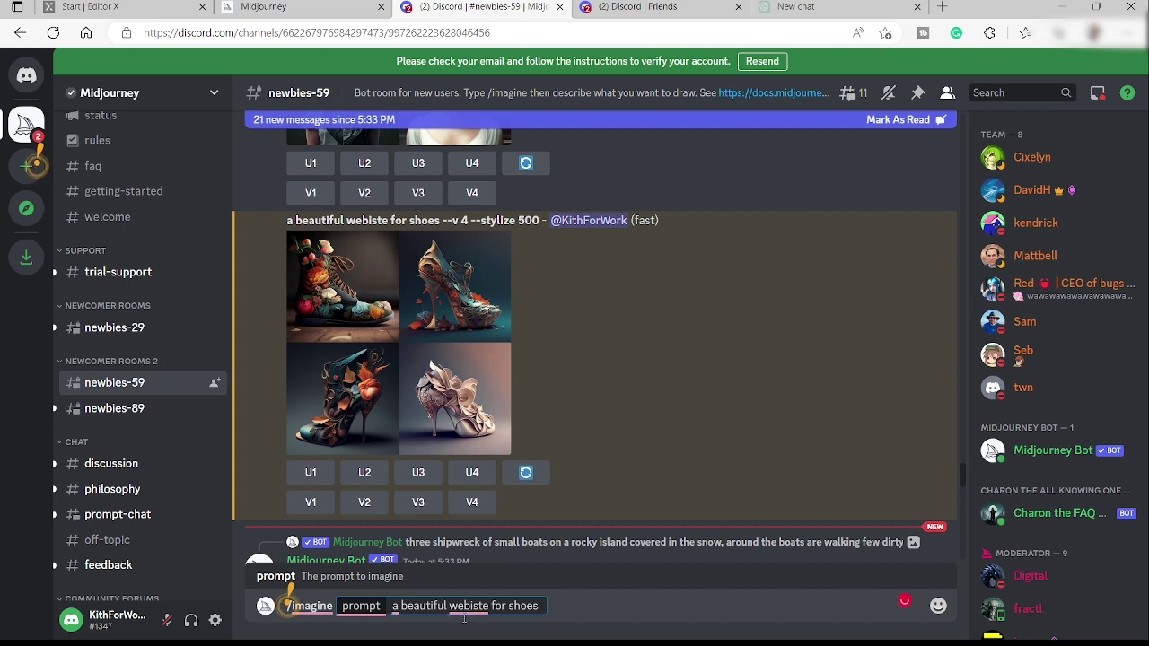
pyautogui.moveTo(467, 610)
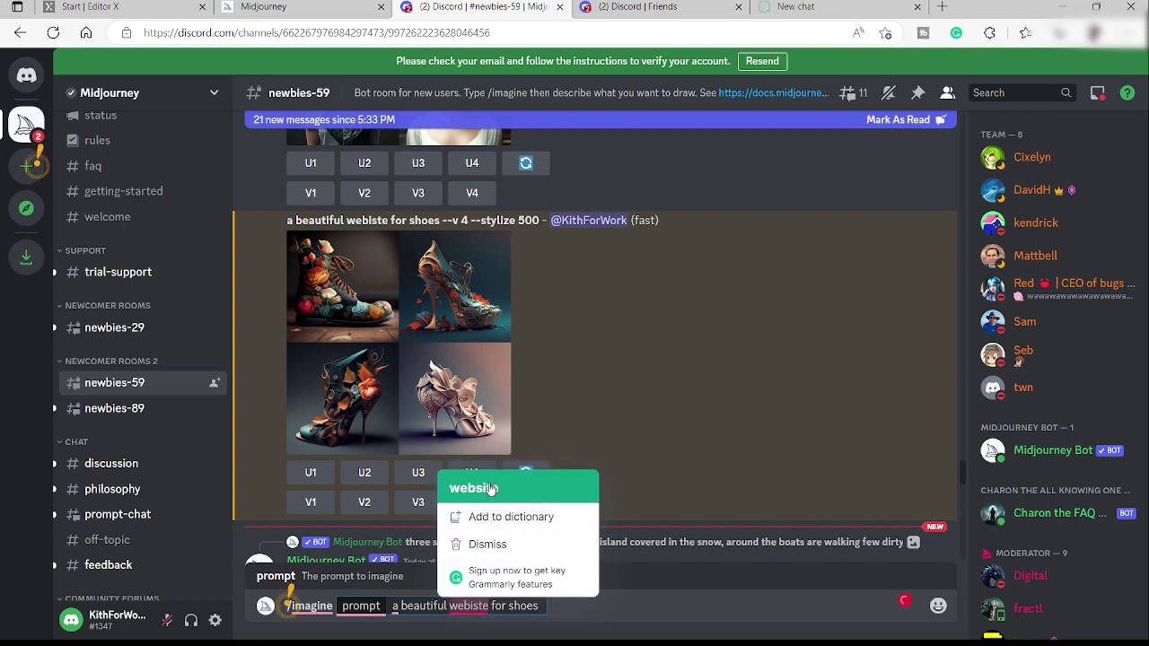
pyautogui.click(491, 488)
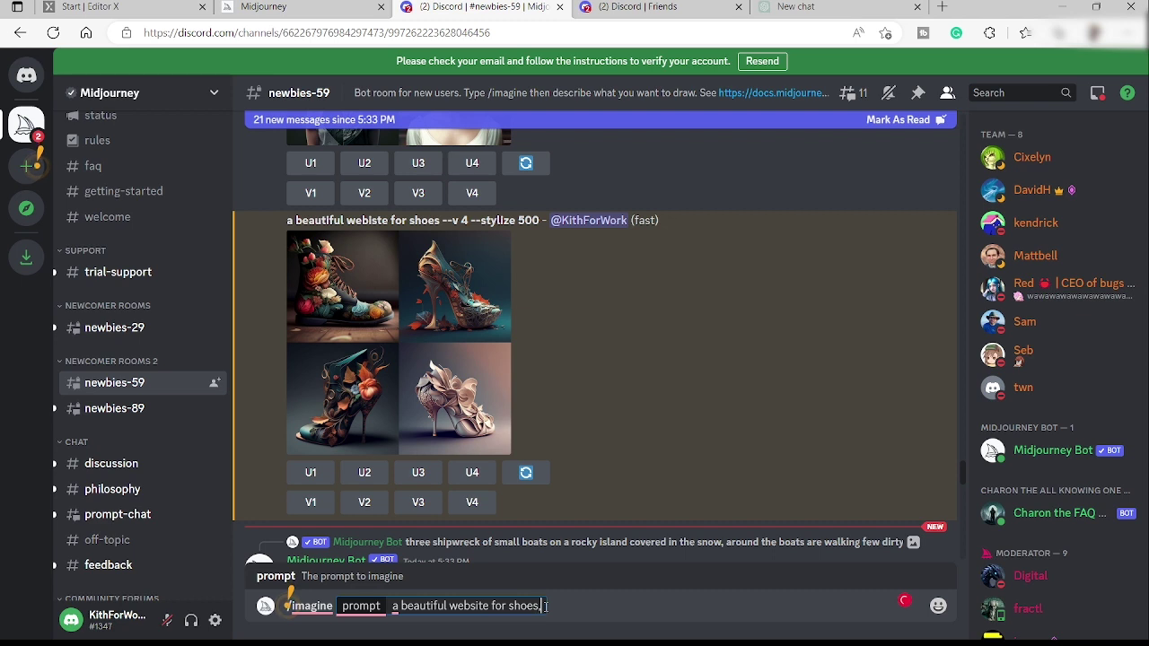
# - Extend the prompt with ", ui, ux, ui/ux, website --v 4 --stylize 500" and submit it
pyautogui.write(', a')
pyautogui.write('i, u')
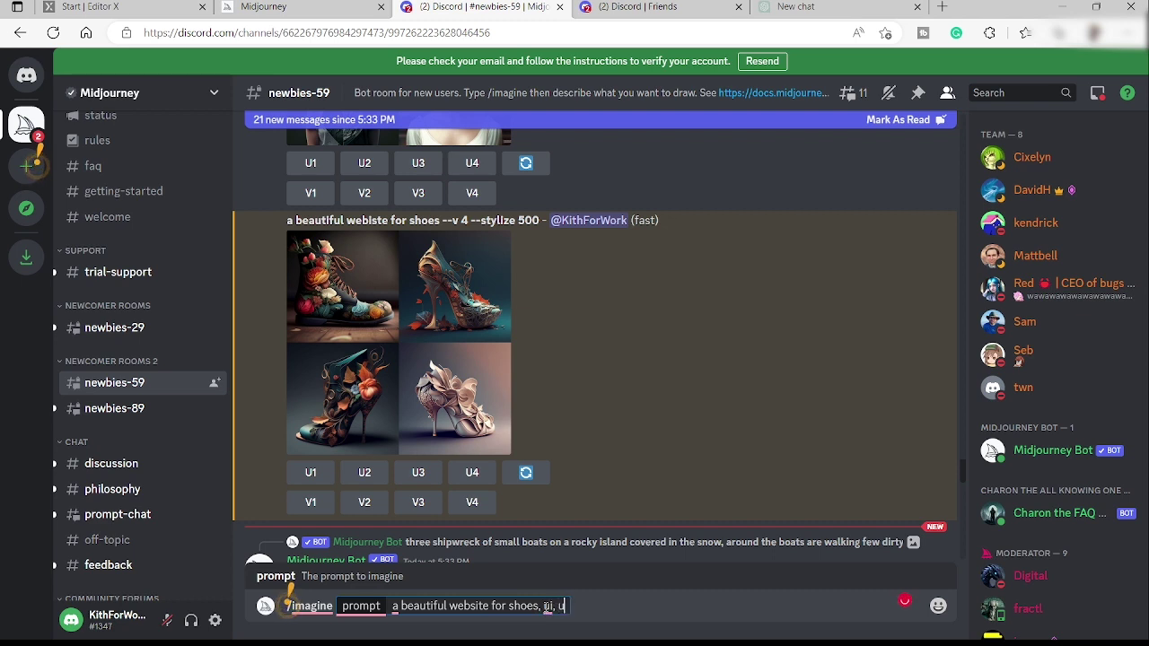
pyautogui.write('x, ')
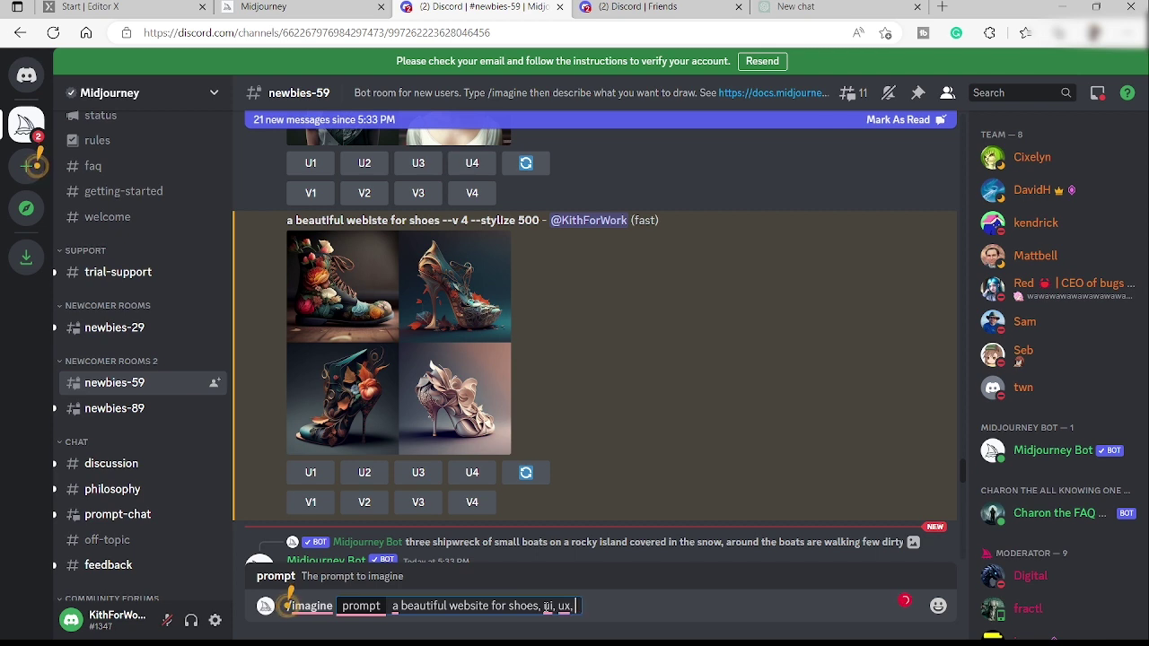
pyautogui.write('ui')
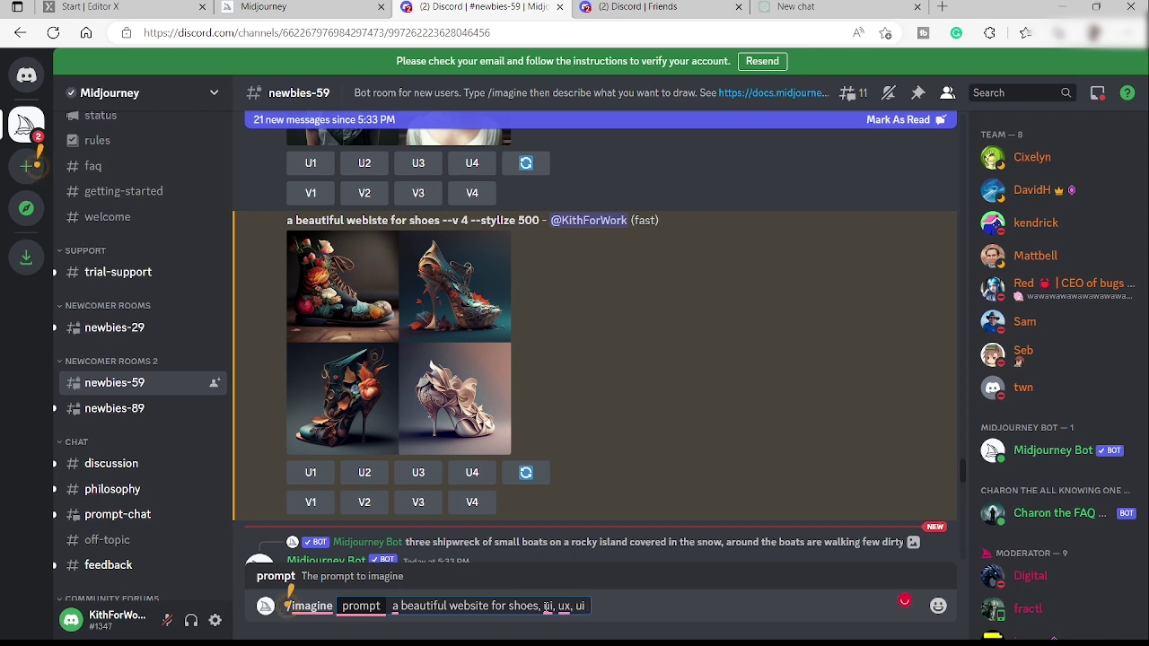
pyautogui.write('/ux, we')
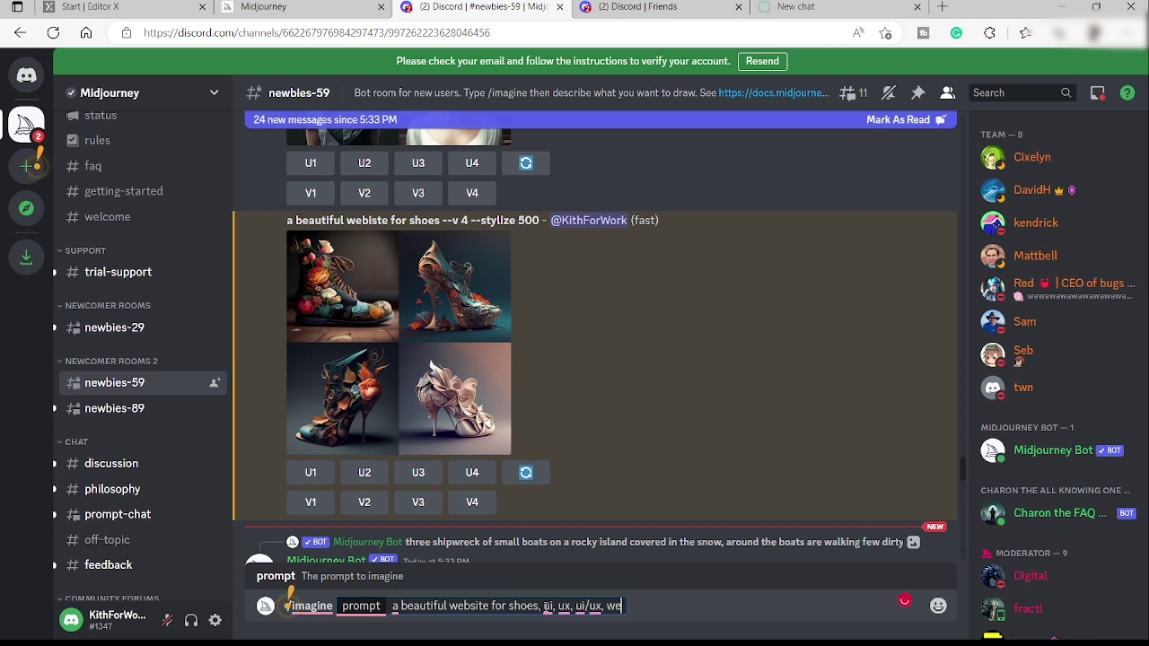
pyautogui.write('bsite')
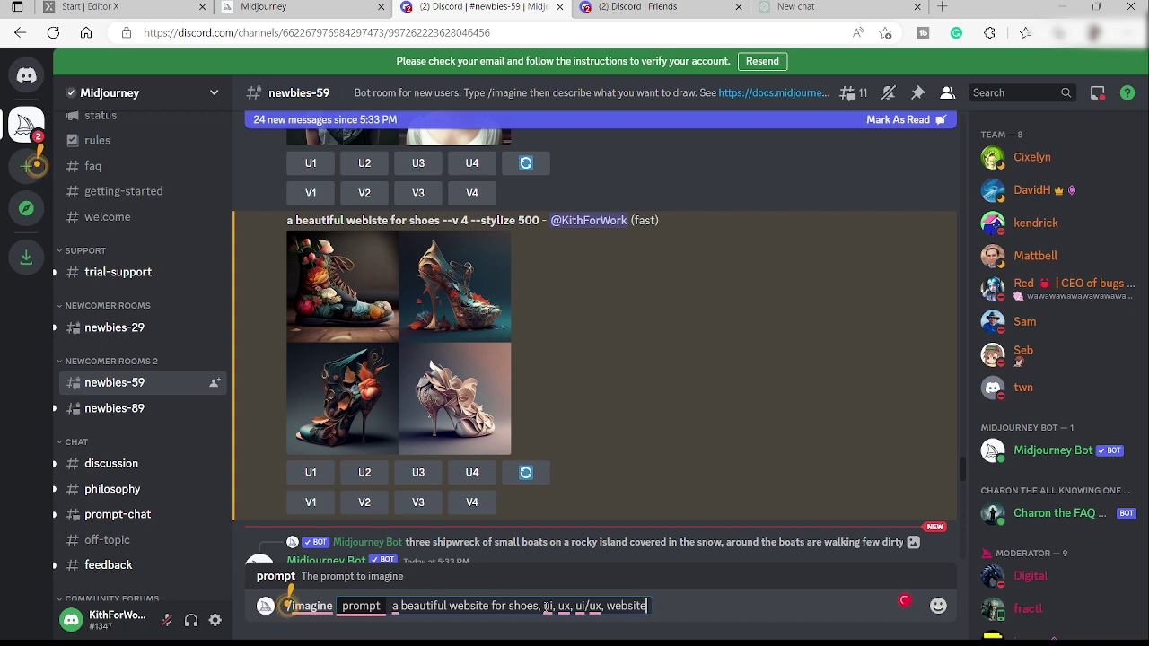
pyautogui.write(' --')
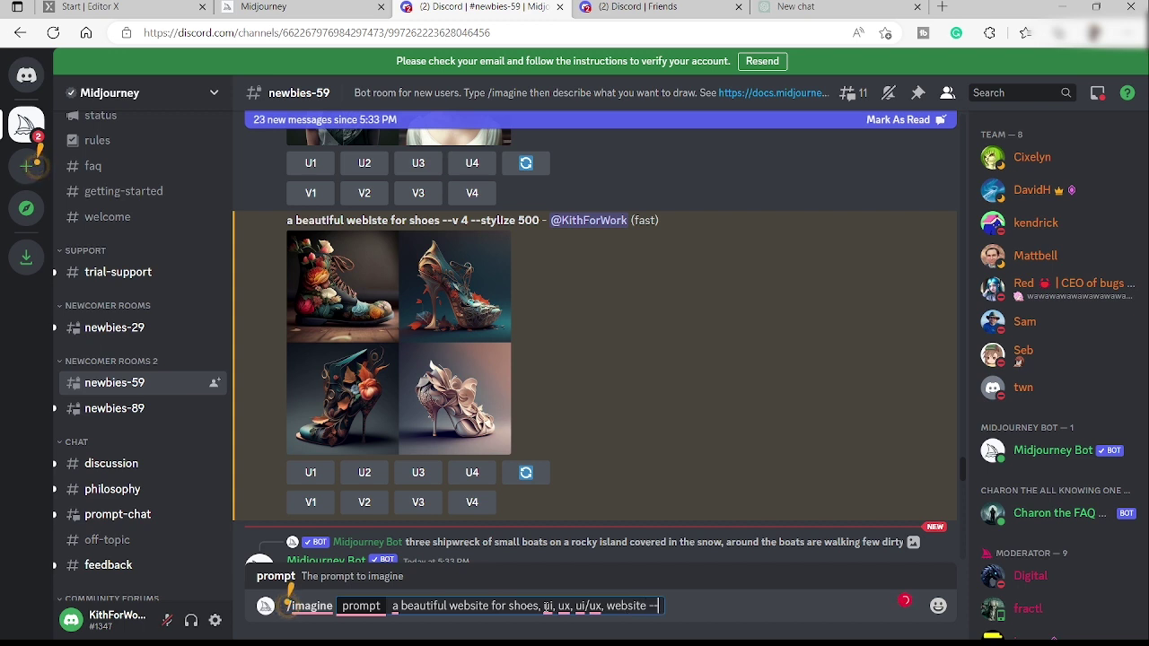
pyautogui.write('v 4 --stylize')
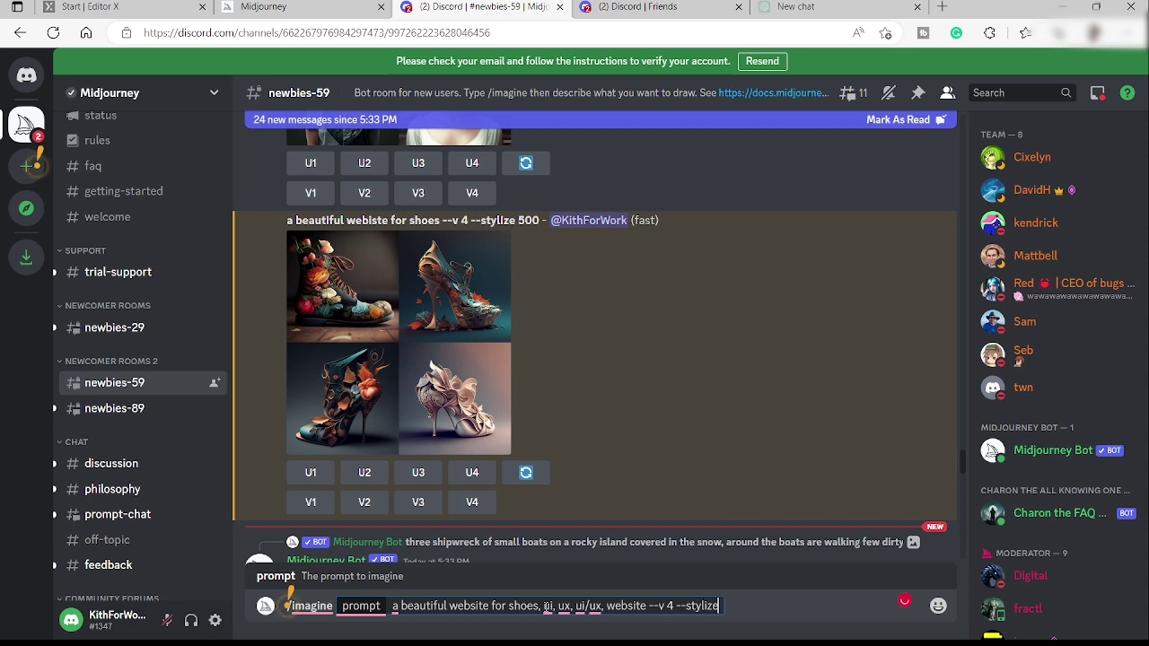
pyautogui.write(' 500')
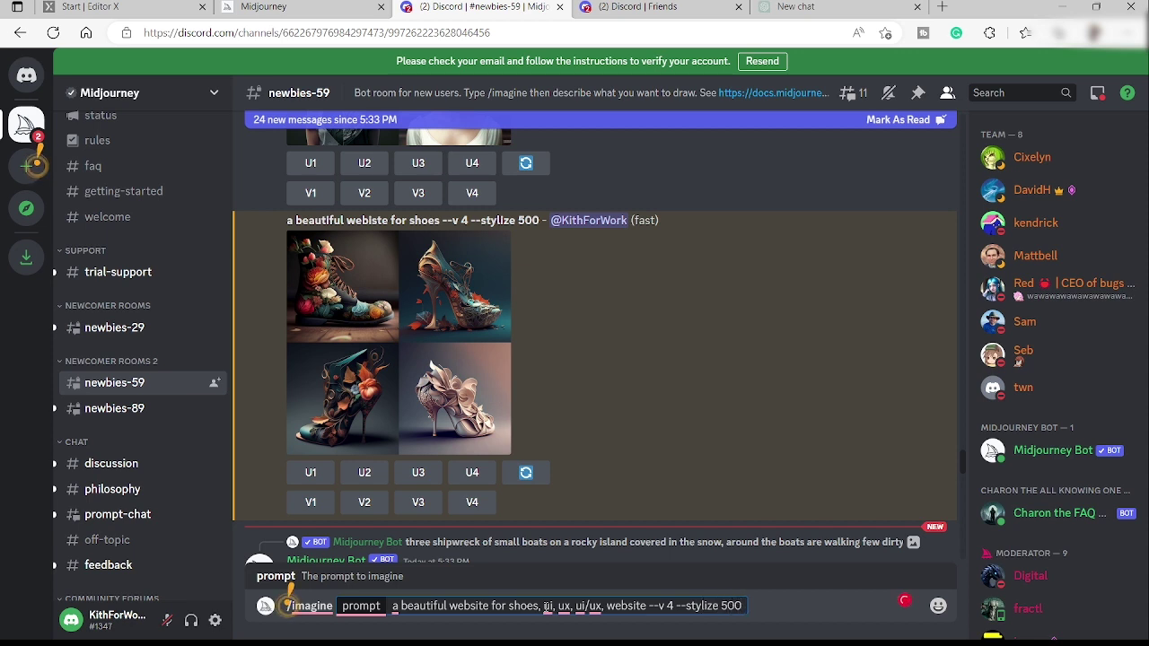
pyautogui.press('Return')
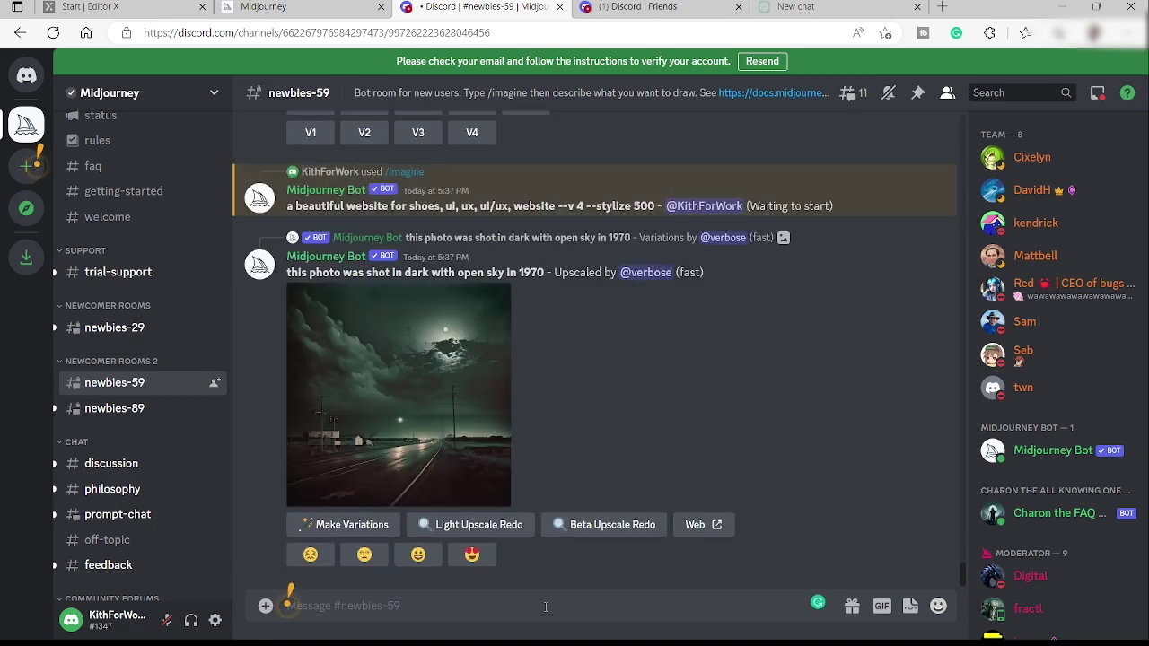
# - Examine the newly generated UI/UX shoe website grid at a larger size and return to its message
pyautogui.scroll(1, 490, 296)
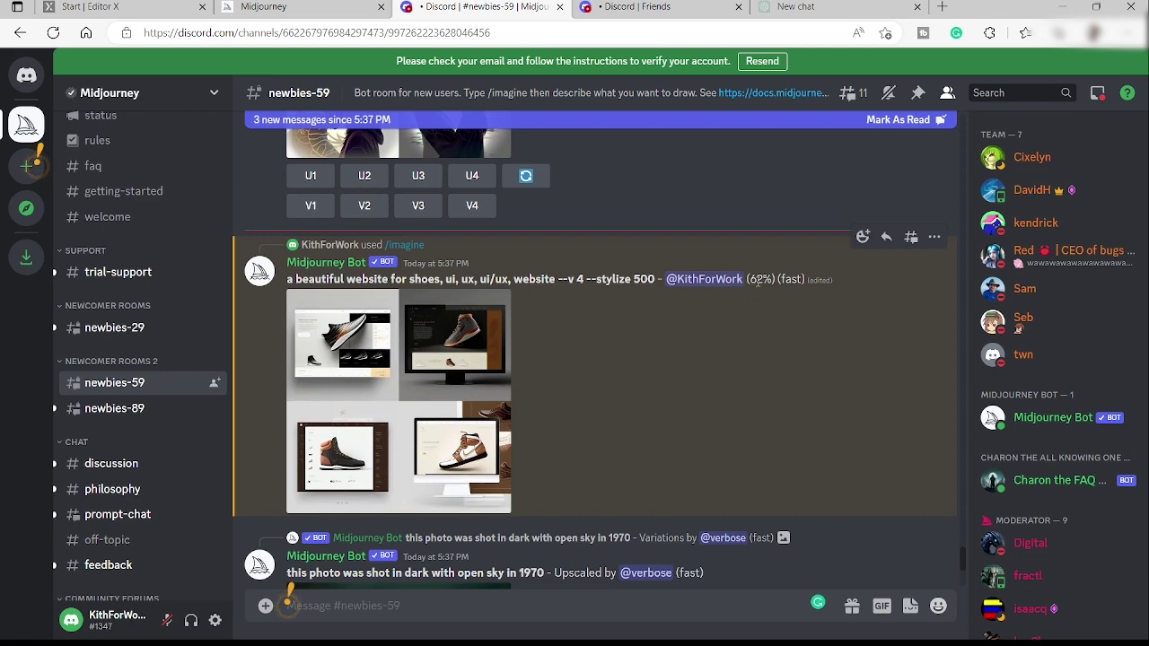
pyautogui.click(410, 439)
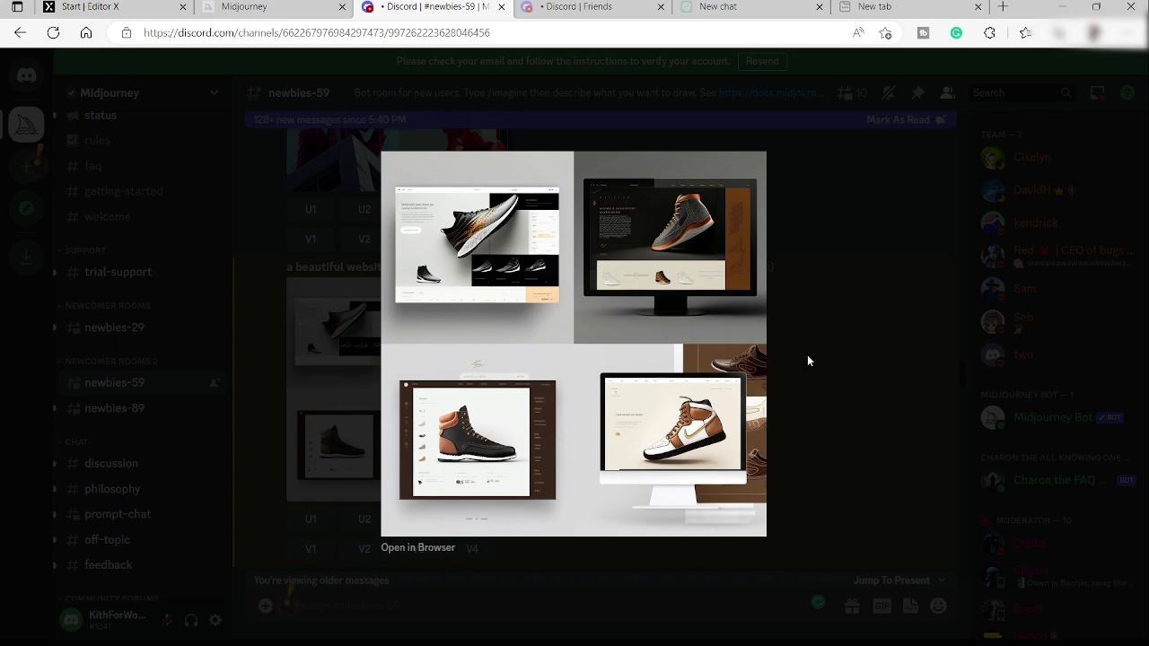
pyautogui.click(770, 341)
pyautogui.scroll(-2, 404, 359)
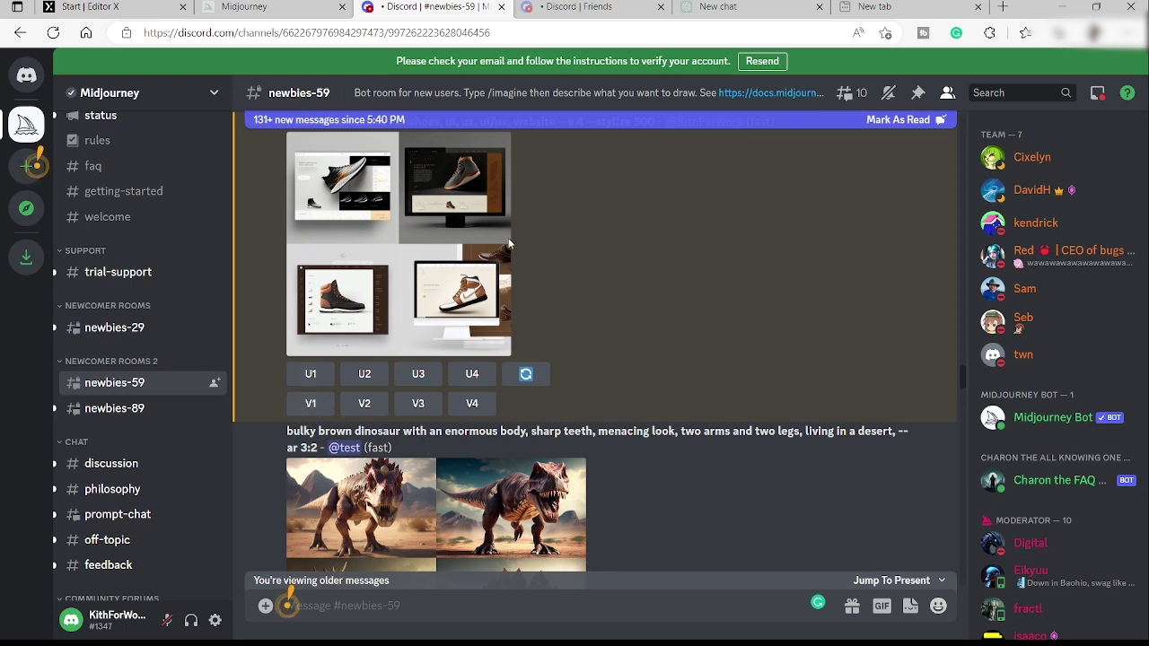
pyautogui.scroll(1, 539, 269)
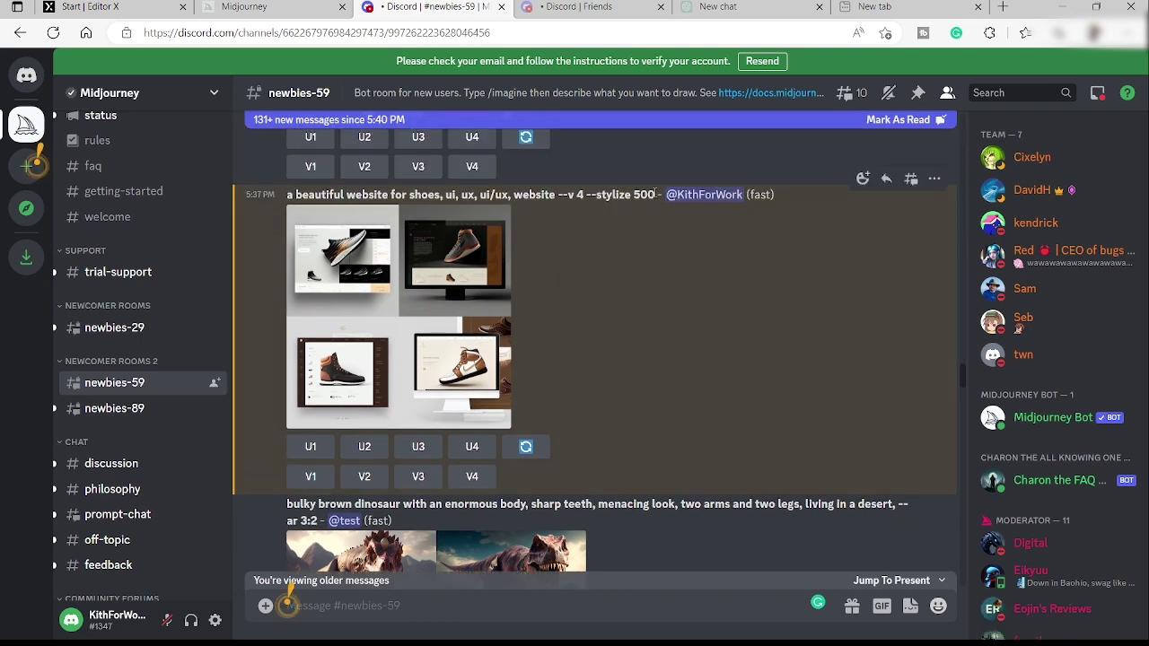
# - Reuse the full prompt "a beautiful website for shoes, ui, ux, ui/ux, website --v 4 --stylize 500" in a new /imagine command
pyautogui.moveTo(656, 193); pyautogui.dragTo(287, 205)
pyautogui.hotkey('ctrl', 'c')
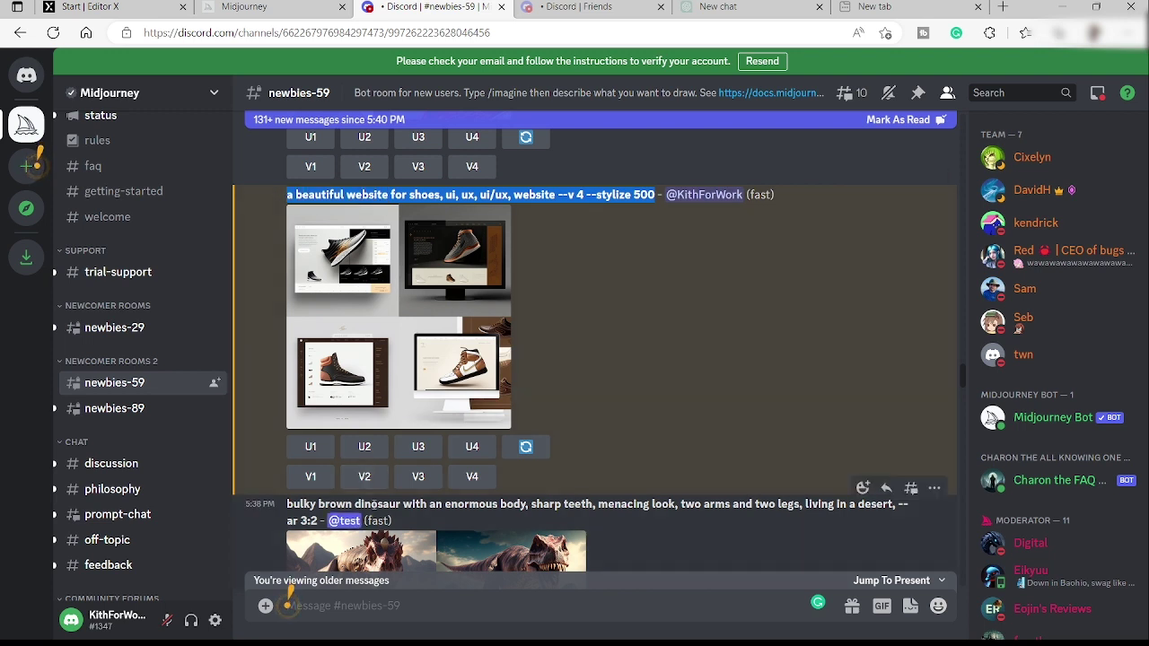
pyautogui.click(350, 609)
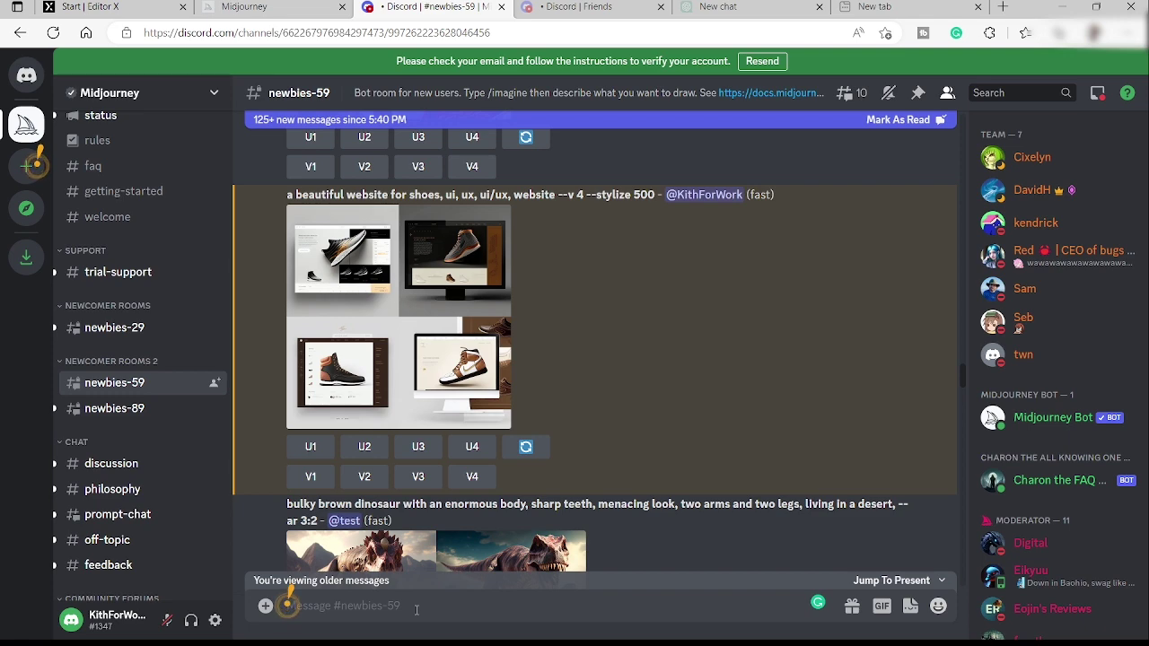
pyautogui.write('/')
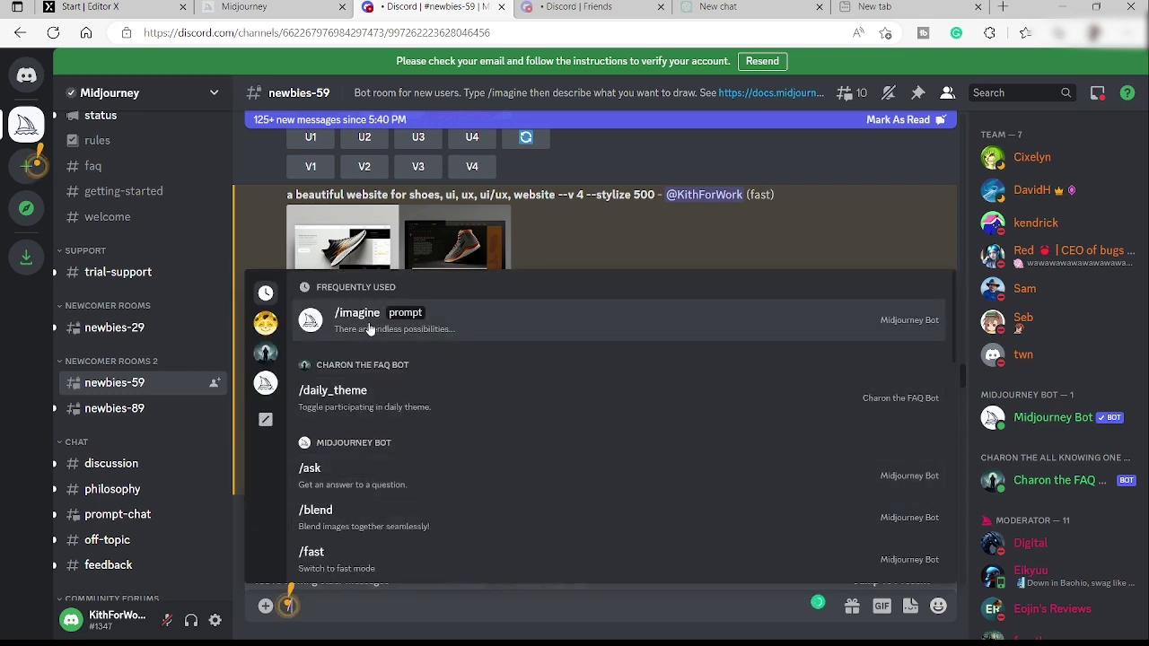
pyautogui.press('Tab')
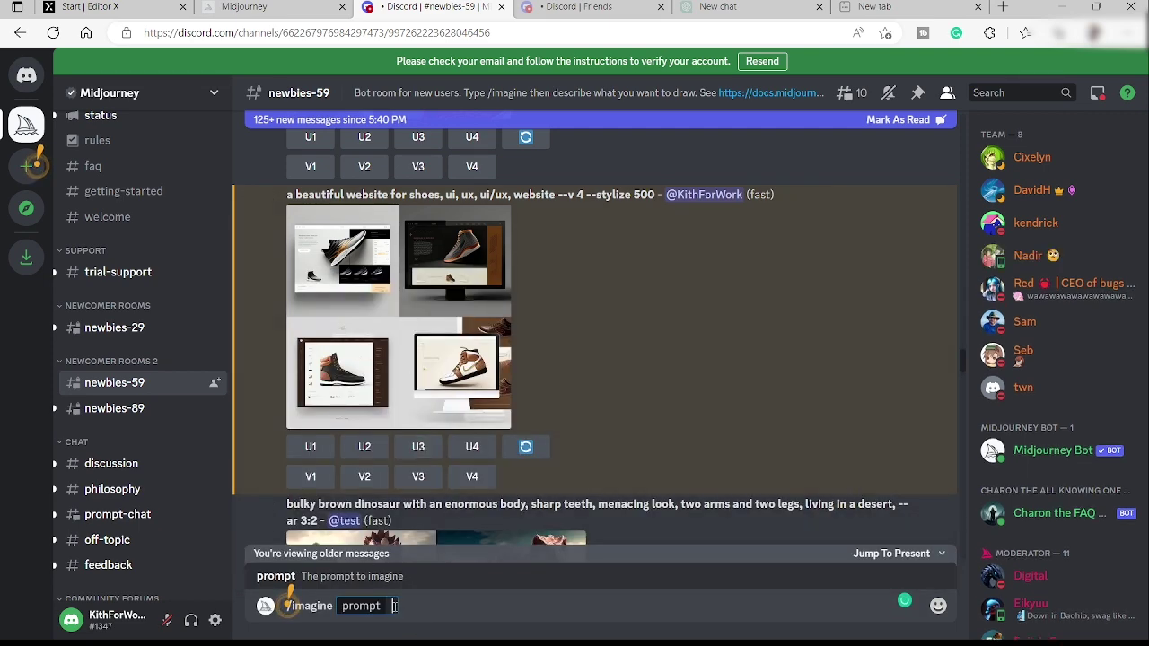
pyautogui.hotkey('ctrl', 'v')
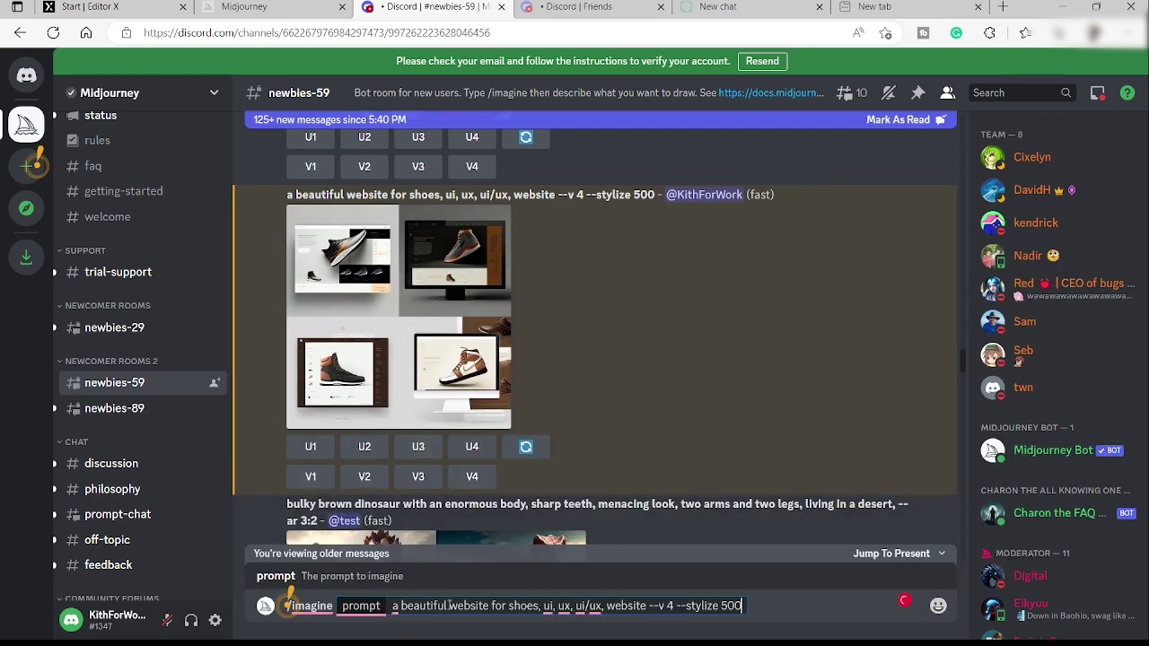
# - Insert "nike, yellow, red, blue, teal," before the final "website" in the shoe prompt and submit it
pyautogui.hotkey('ctrl', '-')
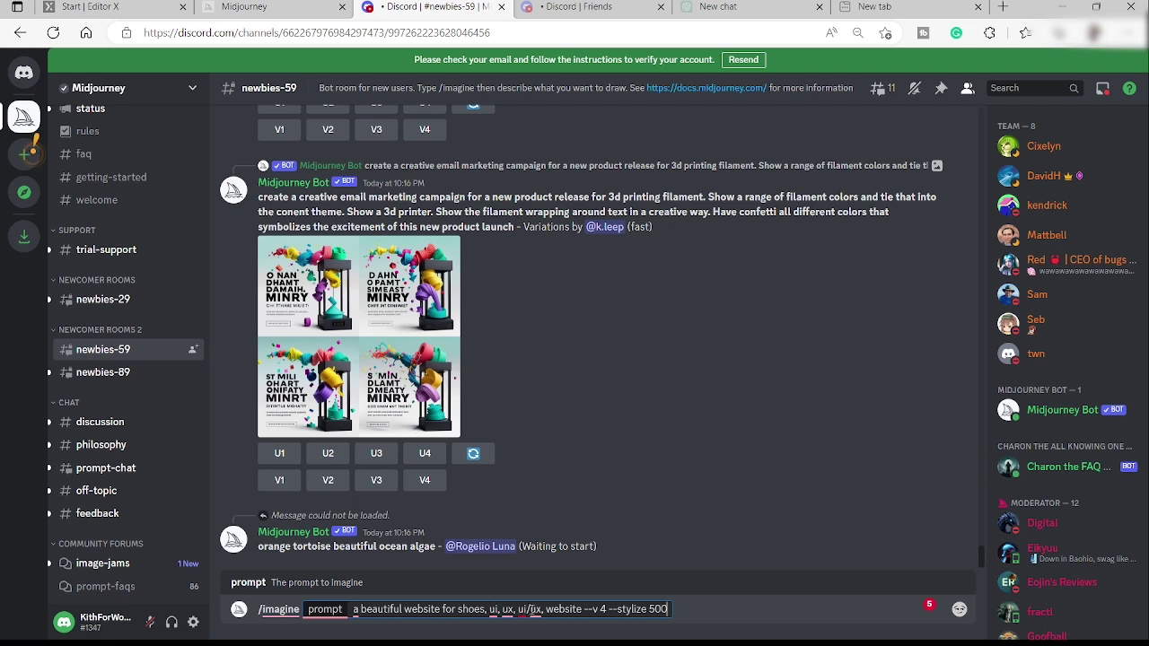
pyautogui.rightClick(544, 610)
pyautogui.click(546, 611)
pyautogui.write('nike')
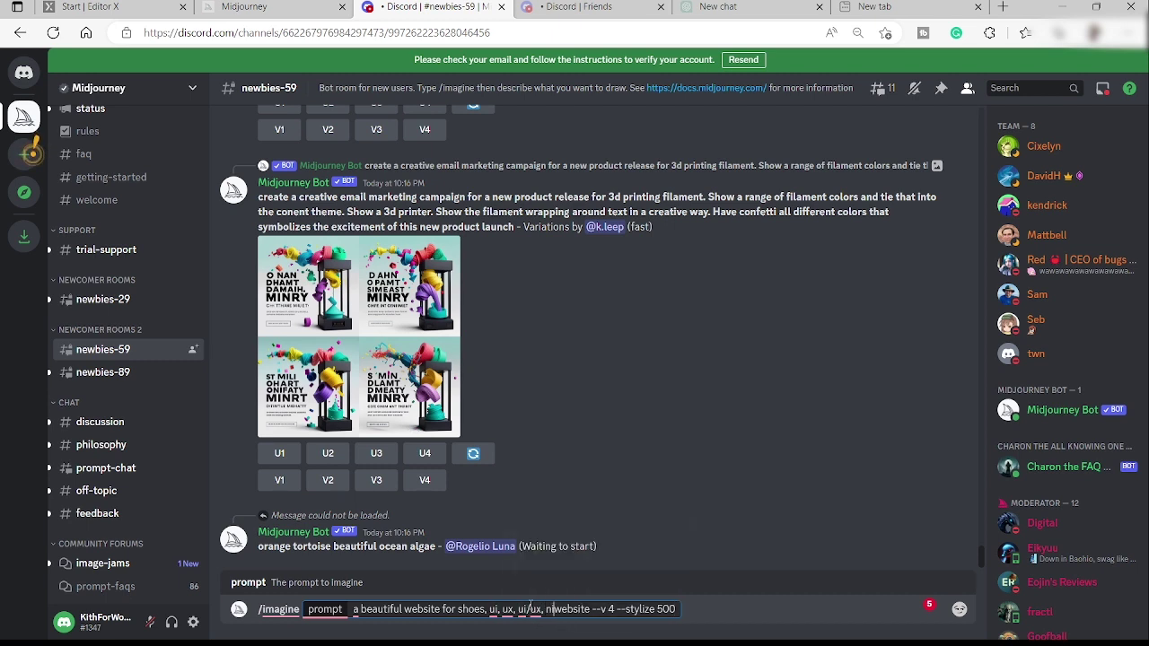
pyautogui.write(', ')
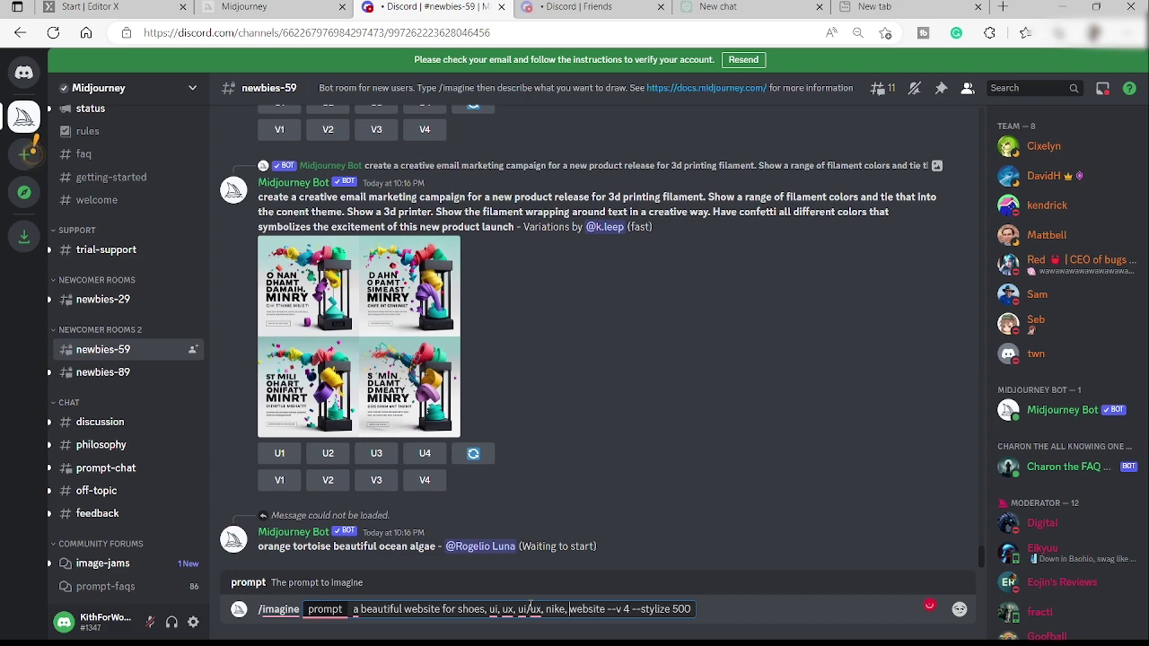
pyautogui.write('ye')
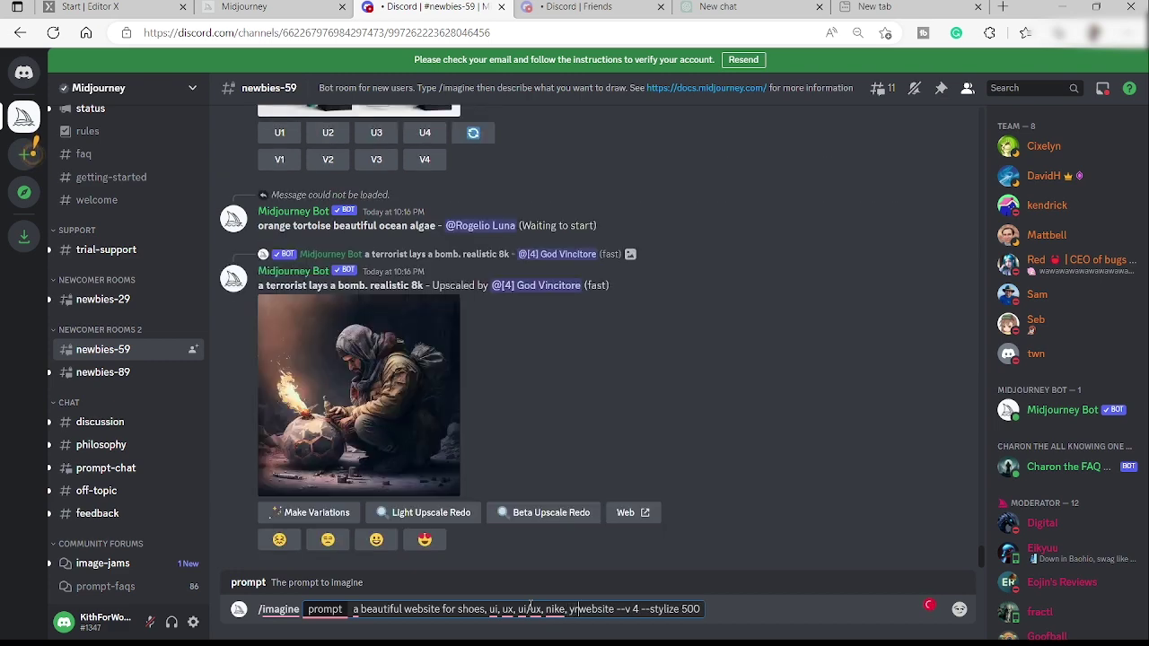
pyautogui.write('llow, red, b')
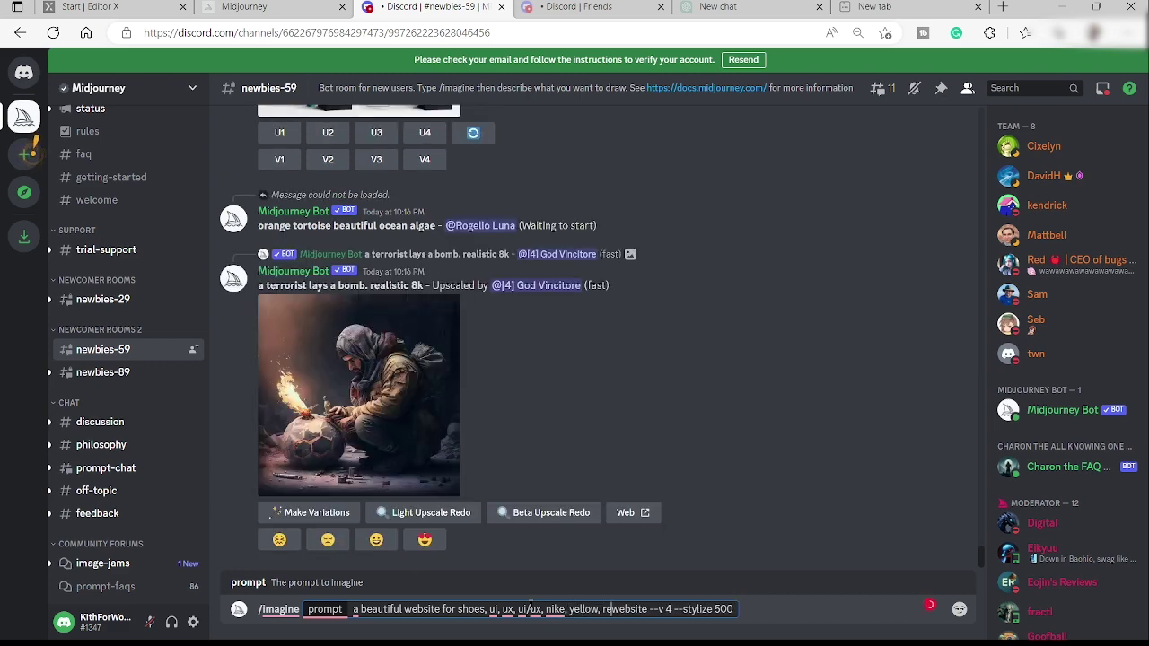
pyautogui.write('lue, ')
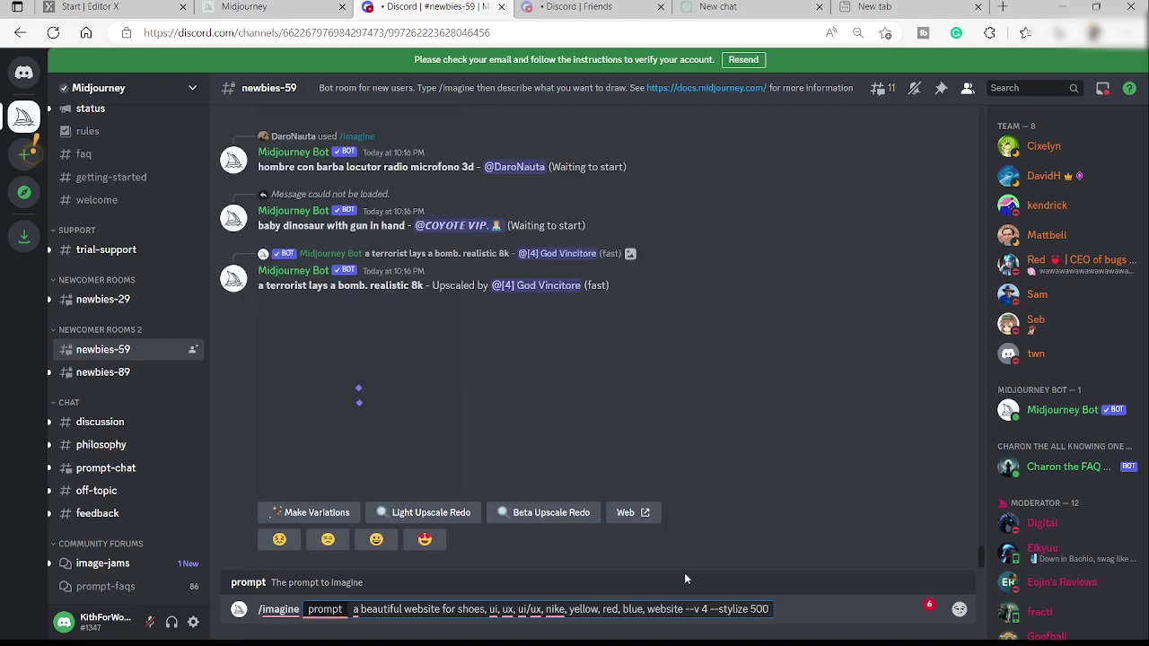
pyautogui.write('teal,')
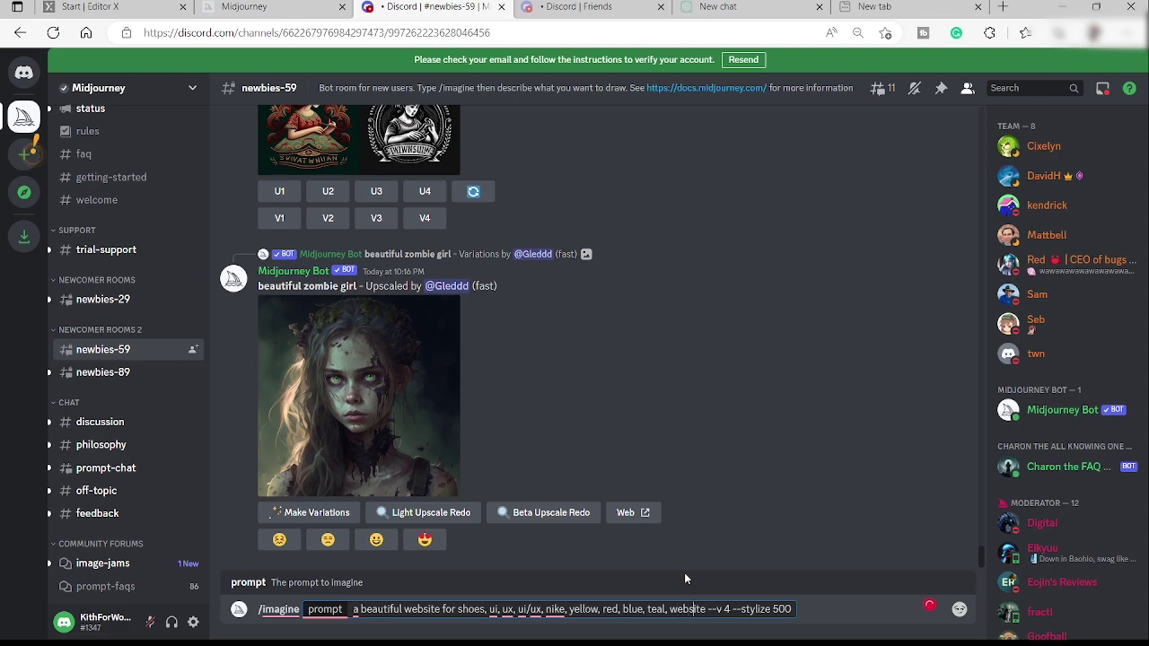
pyautogui.press('Right')
pyautogui.press('Right')
pyautogui.press('Right')
pyautogui.press('Right')
pyautogui.press('Right')
pyautogui.press('Right')
pyautogui.press('Right')
pyautogui.press('Right')
pyautogui.press('Right')
pyautogui.press('Right')
pyautogui.press('Right')
pyautogui.press('Right')
pyautogui.press('Right')
pyautogui.press('Return')
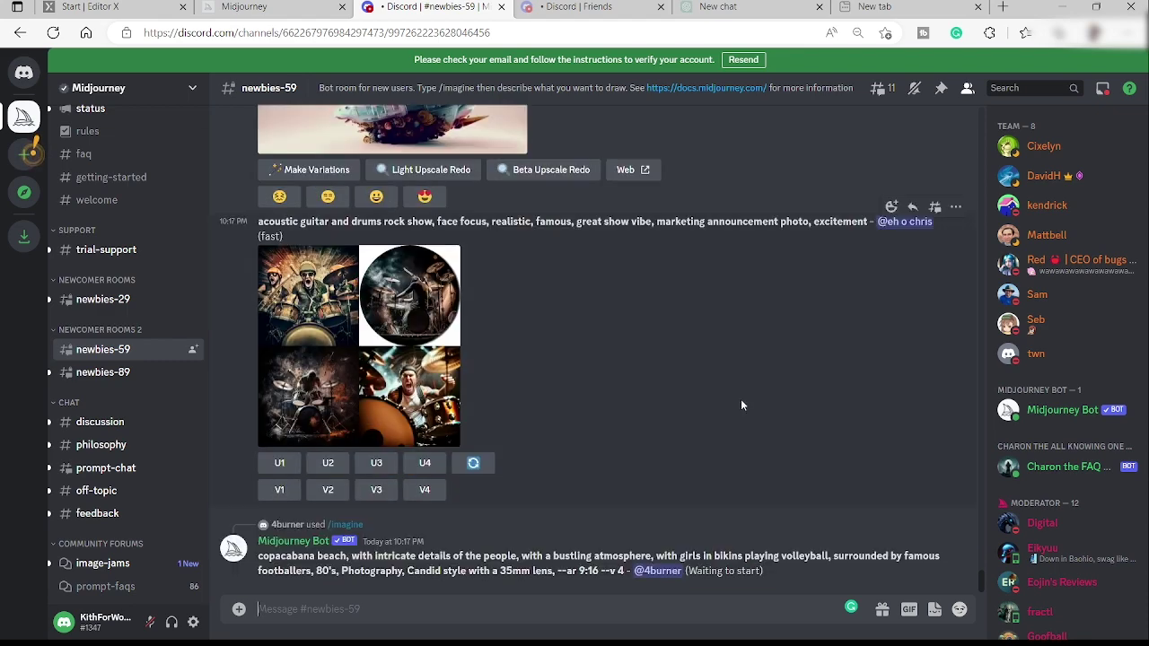
# - Enlarge the newly generated Nike-colored shoe website grid and compare it with the Nike website design on Dribbble
pyautogui.scroll(10, 660, 447)
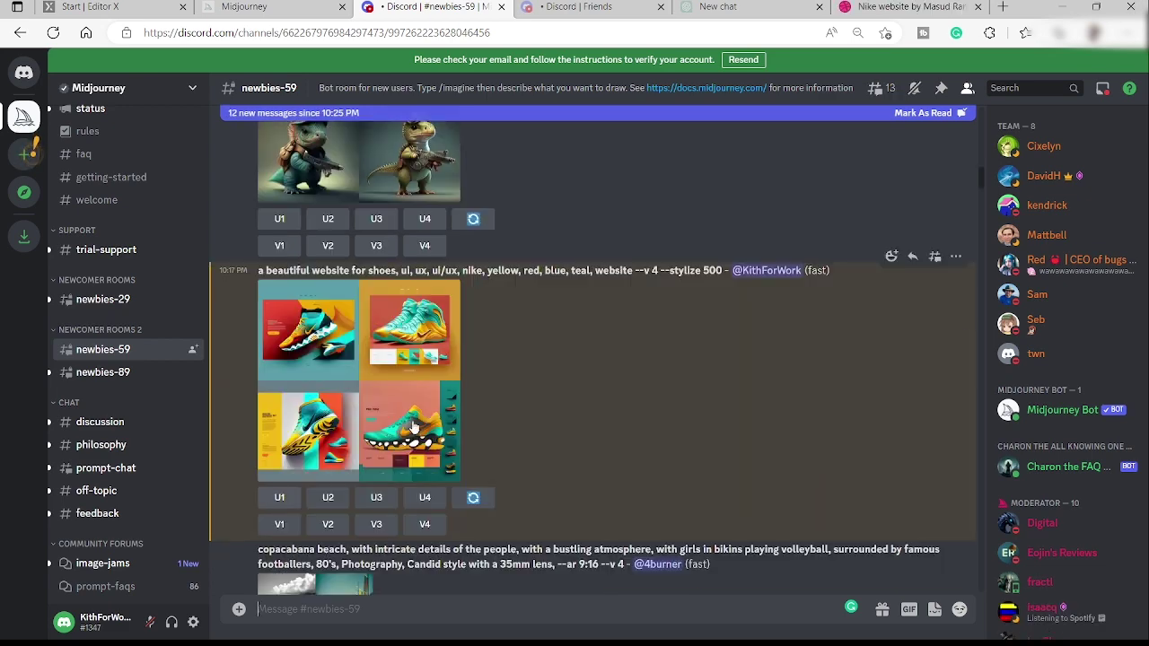
pyautogui.click(404, 433)
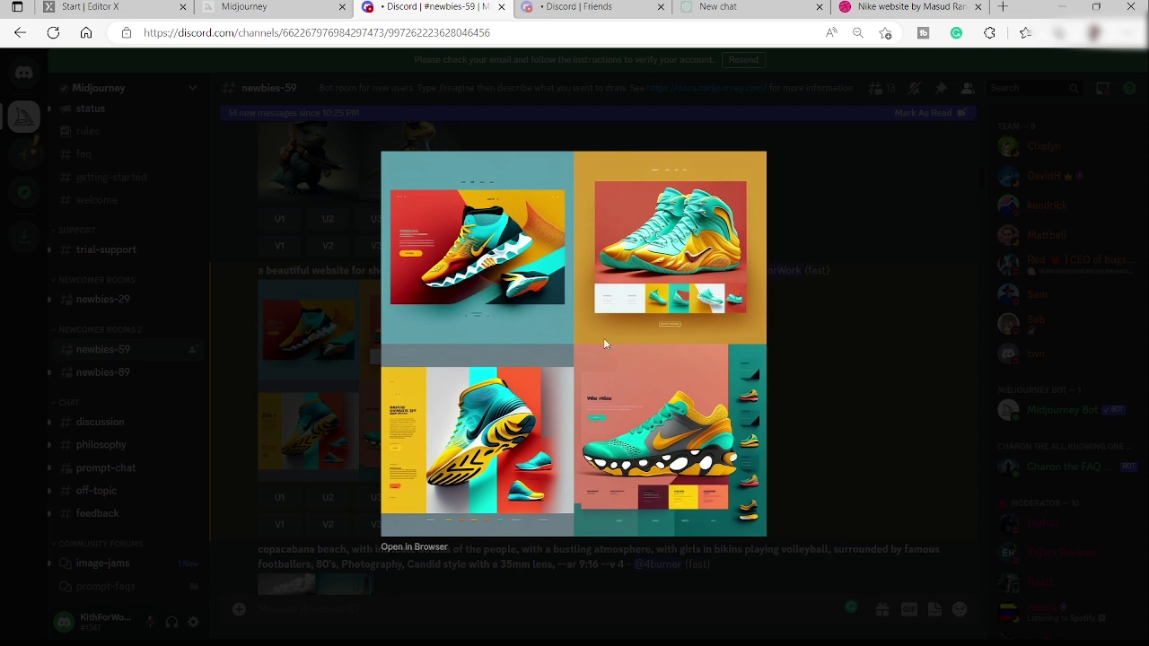
pyautogui.click(933, 9)
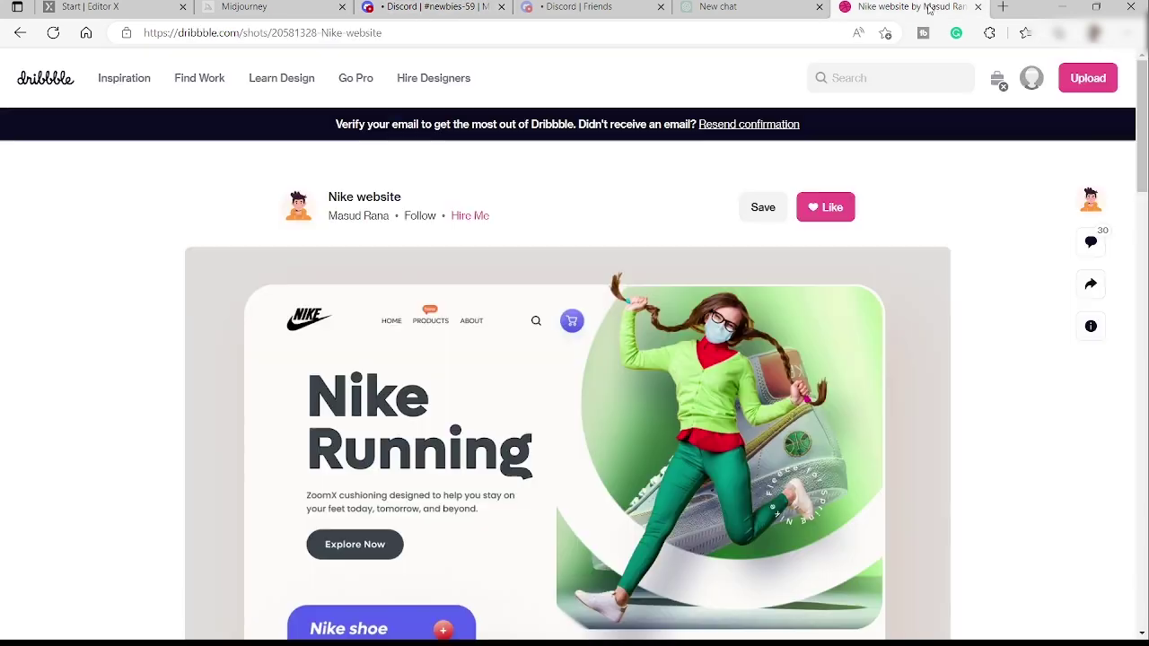
pyautogui.scroll(-1, 652, 329)
pyautogui.scroll(-4, 652, 330)
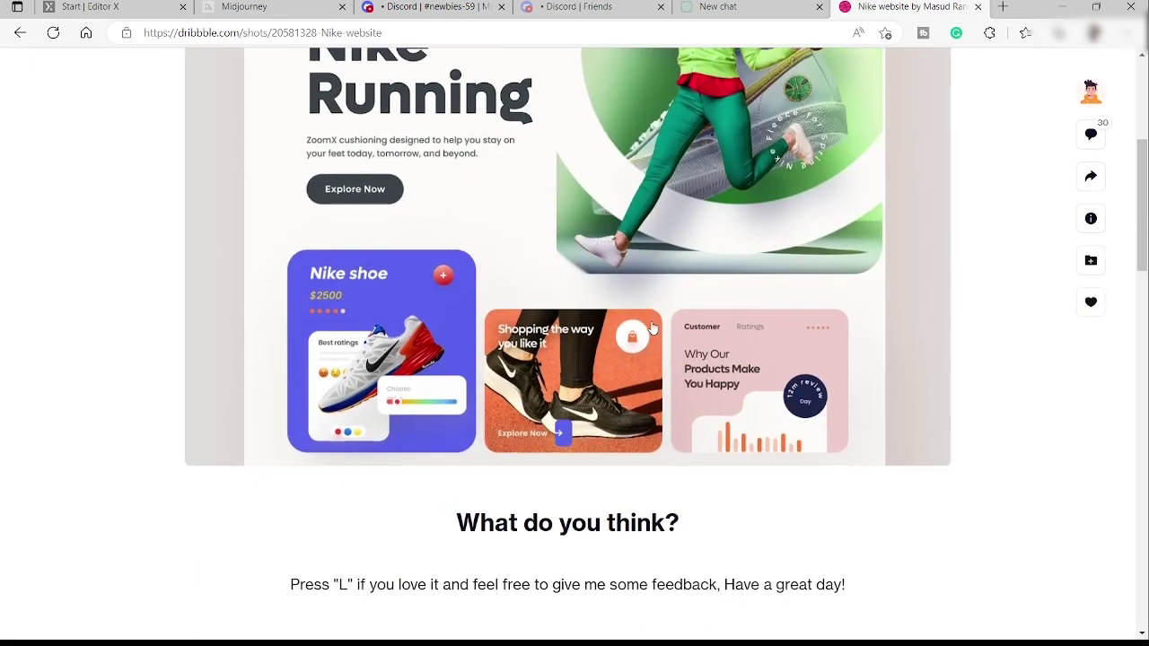
pyautogui.scroll(2, 652, 325)
pyautogui.scroll(-2, 686, 312)
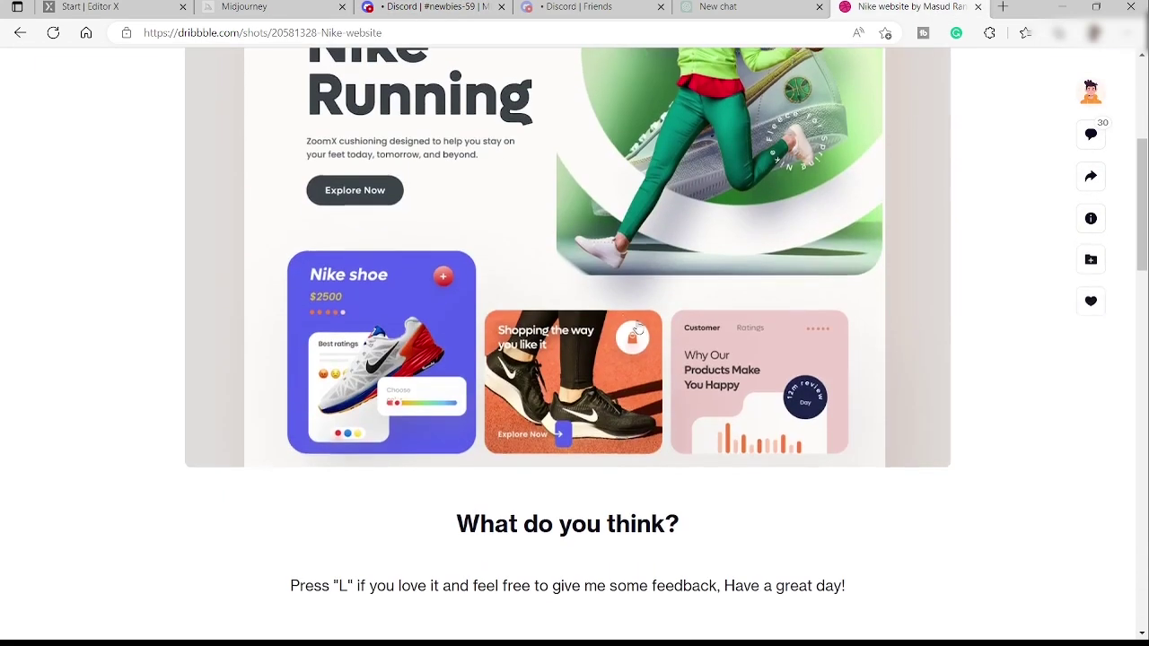
pyautogui.scroll(3, 696, 312)
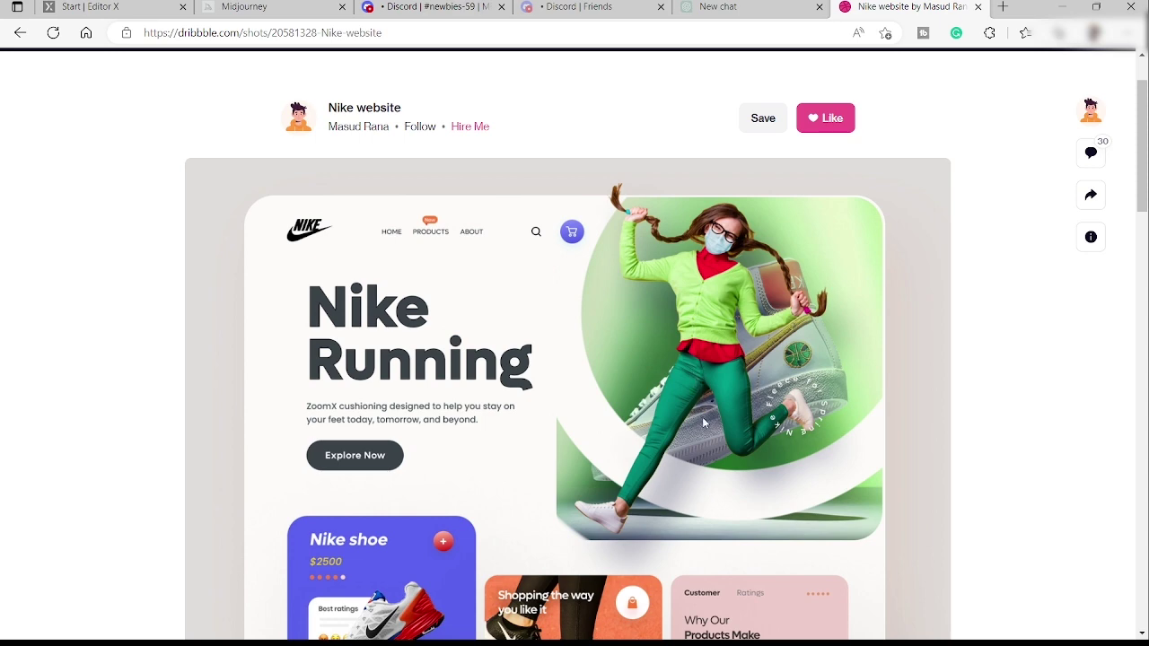
pyautogui.click(440, 7)
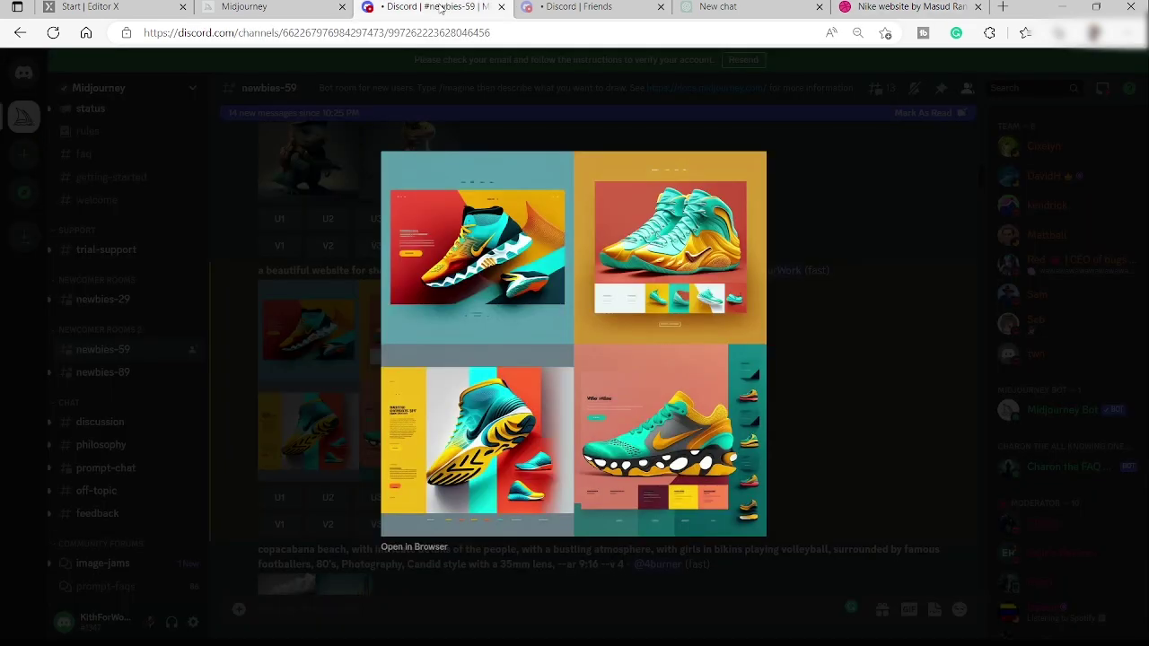
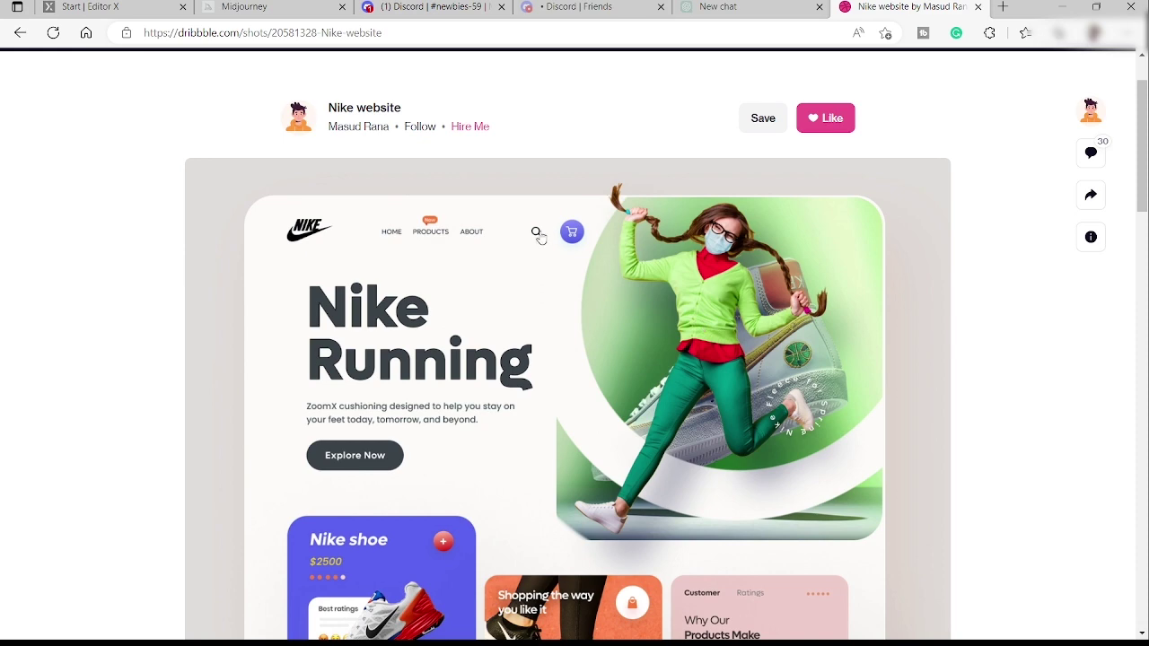
# - Review the layout of the Nike website reference design on Dribbble, from its header down to the product cards
pyautogui.scroll(-2, 569, 243)
pyautogui.scroll(2, 615, 282)
pyautogui.scroll(-2, 646, 283)
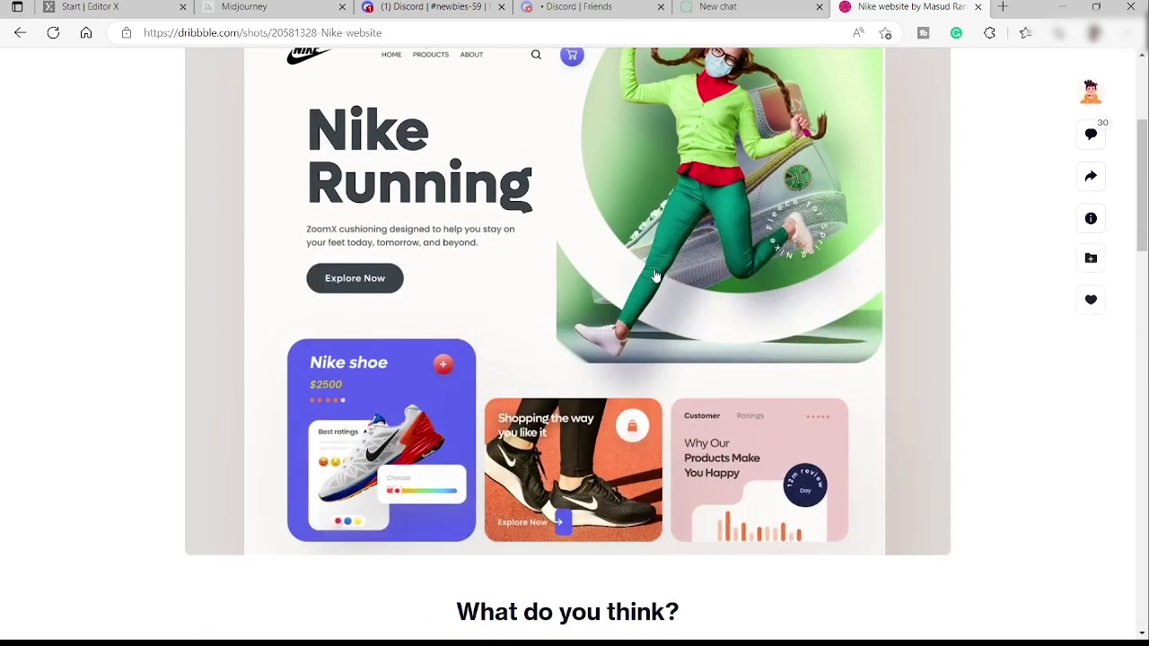
pyautogui.scroll(2, 629, 134)
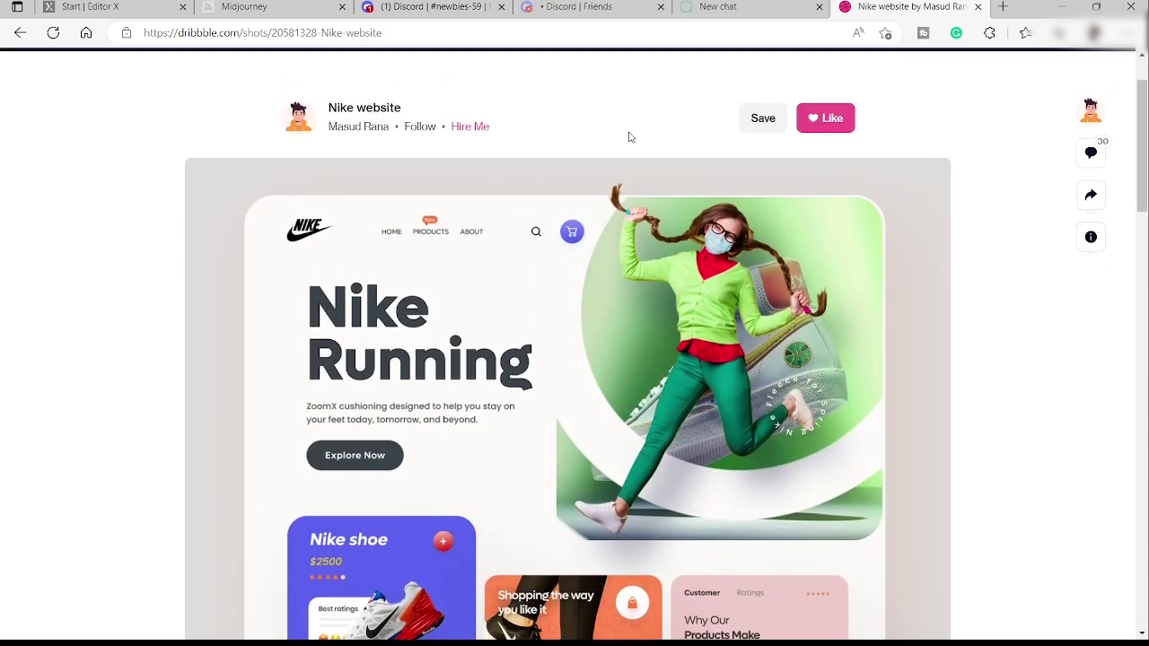
# - Return to the Discord channel, find the grid generated with --stylize 750 and examine it at a larger size
pyautogui.click(436, 7)
pyautogui.scroll(2, 543, 239)
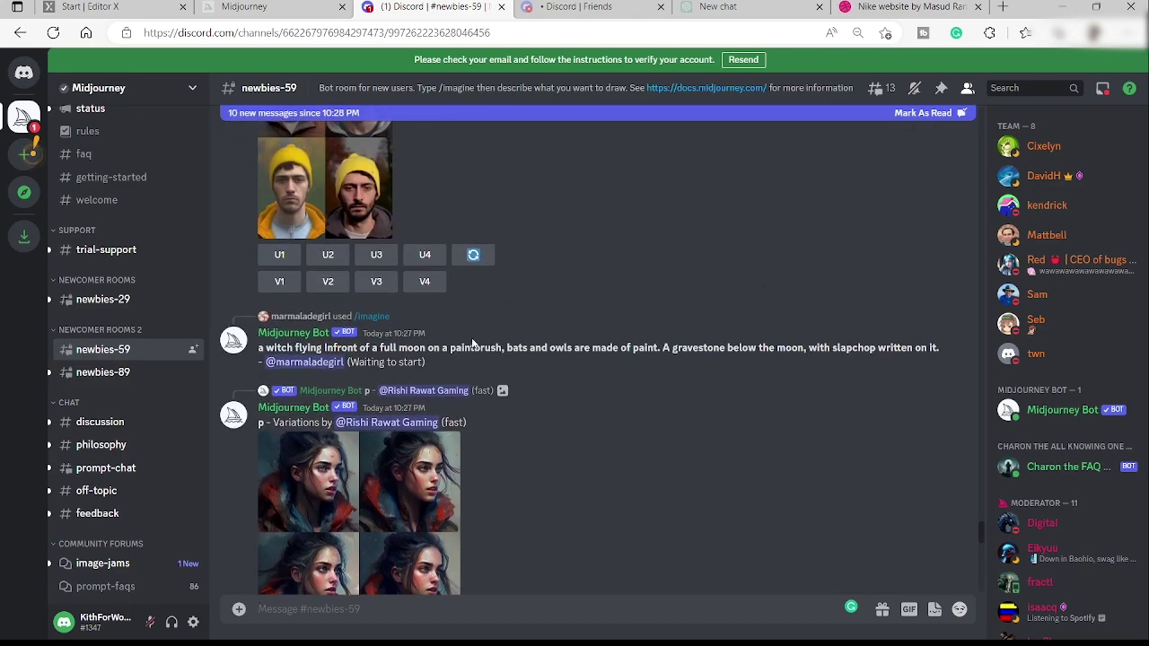
pyautogui.scroll(4, 486, 326)
pyautogui.scroll(-15, 493, 305)
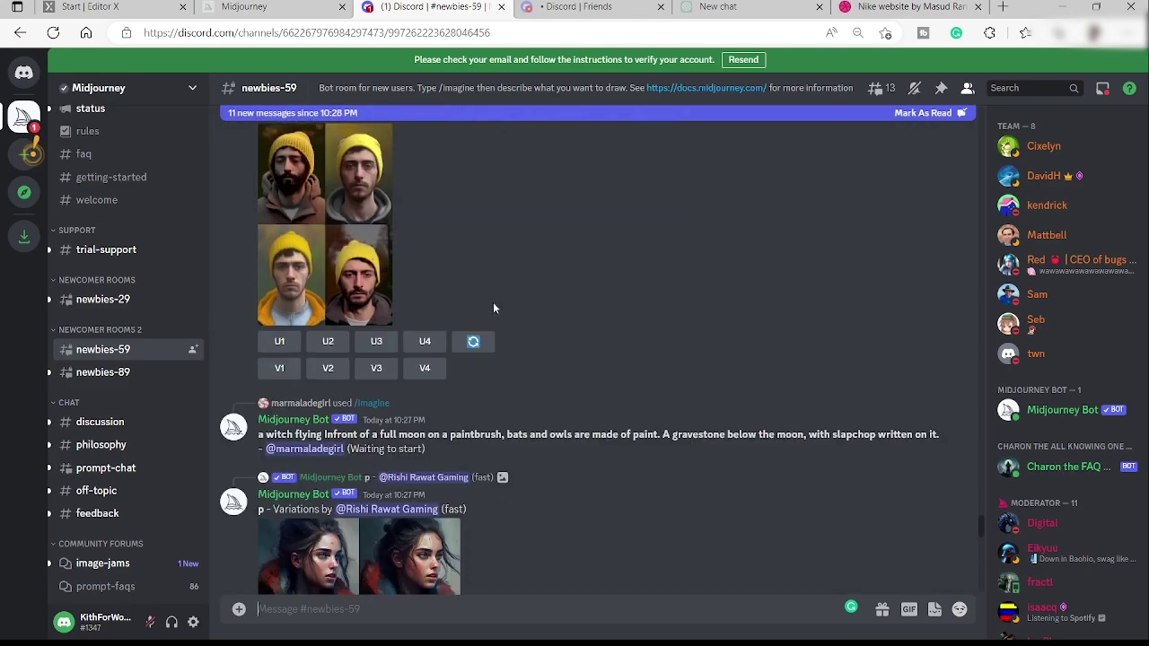
pyautogui.scroll(-15, 496, 311)
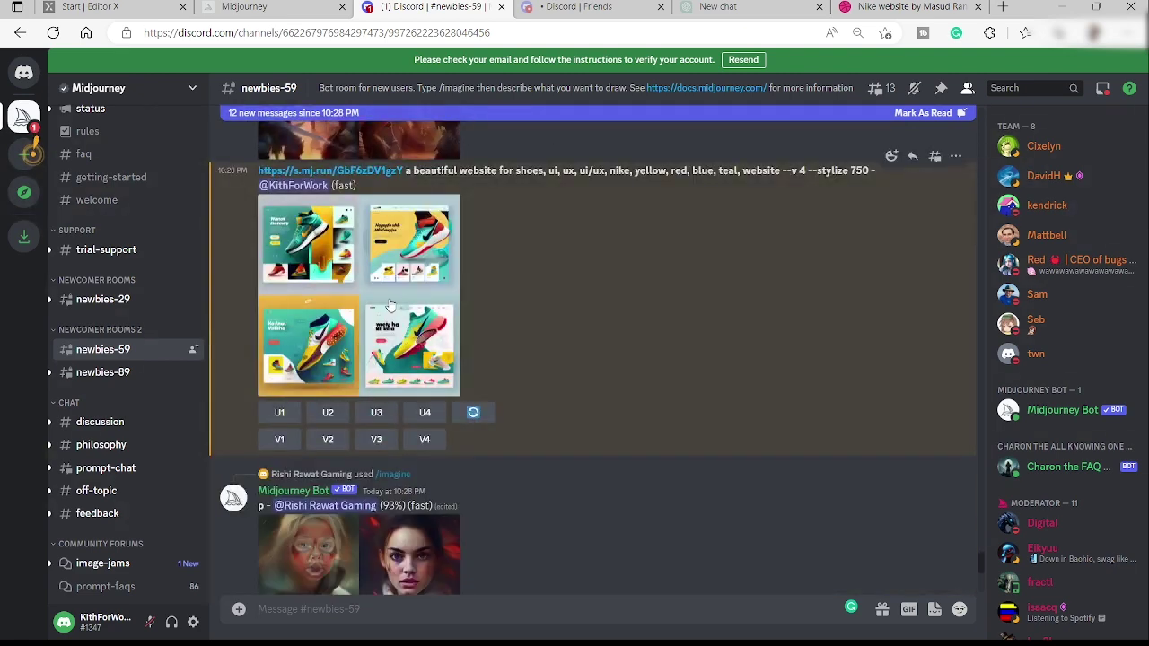
pyautogui.click(417, 287)
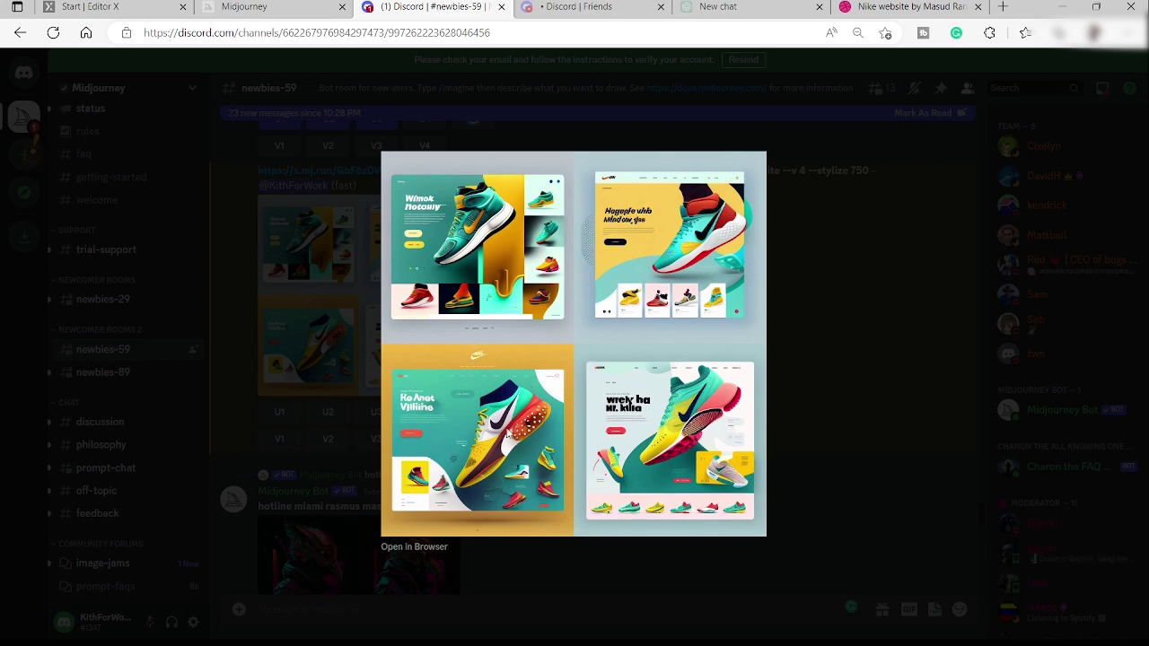
pyautogui.click(814, 358)
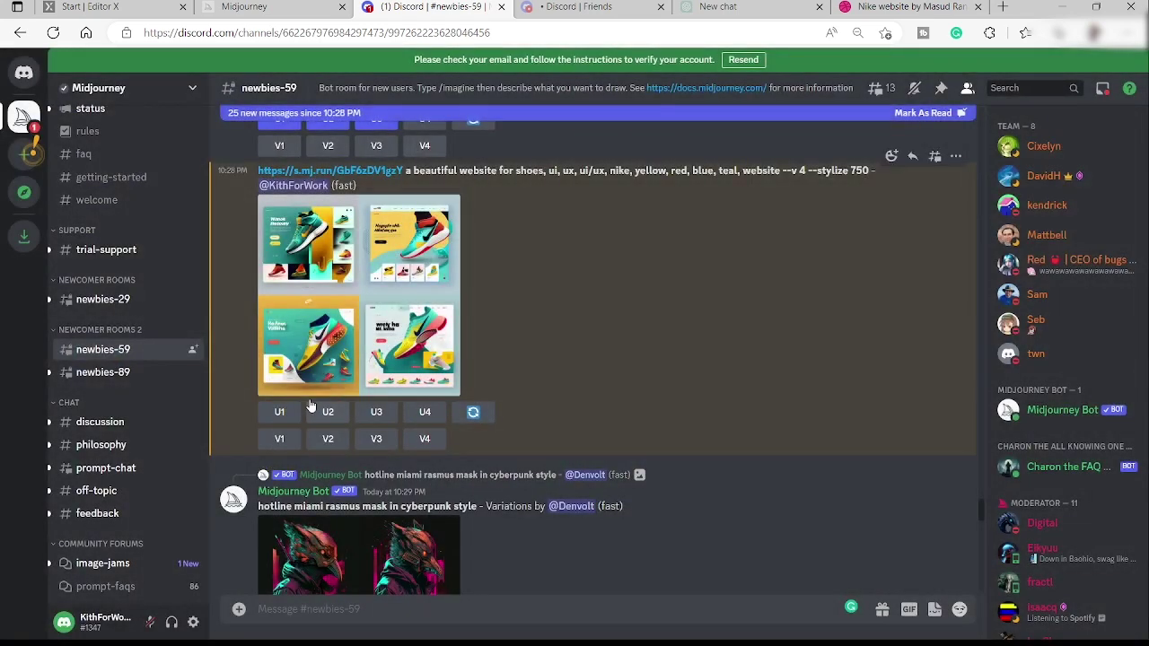
# - Upscale the third image of the --stylize 750 grid and open the upscaled design in its own browser page
pyautogui.click(377, 412)
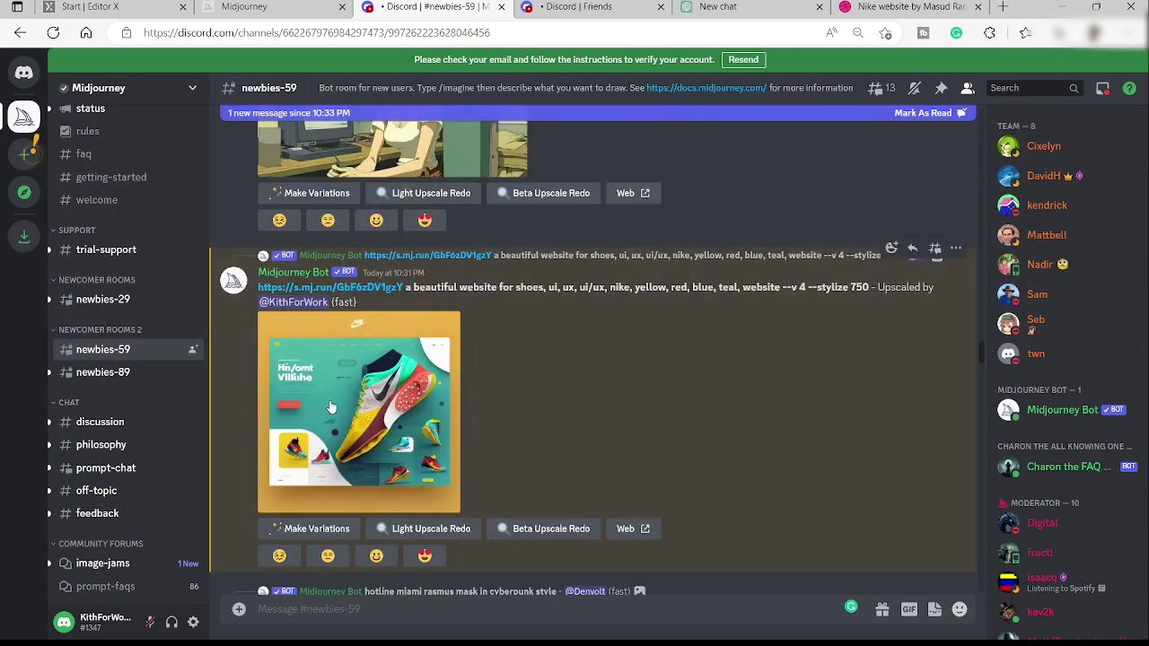
pyautogui.click(375, 430)
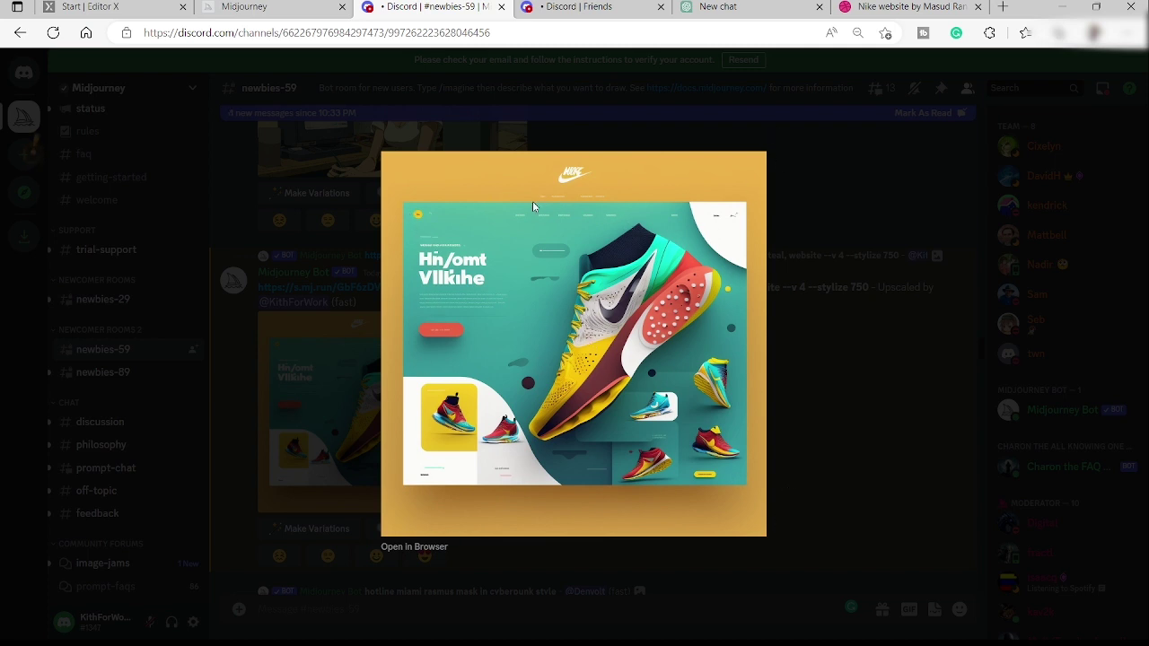
pyautogui.click(415, 547)
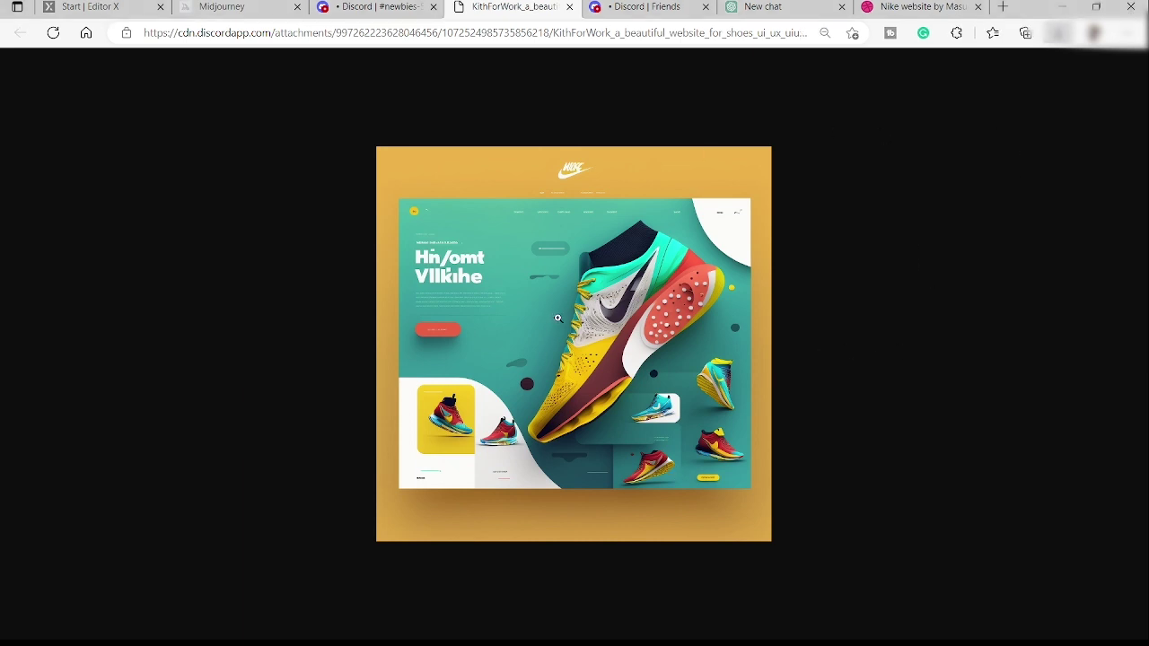
# - Switch to ChatGPT and submit "Write me a brief outline for website for shoes including Hero title, tagline, call to action, features, and details of high quality and unique shoes"
pyautogui.click(641, 7)
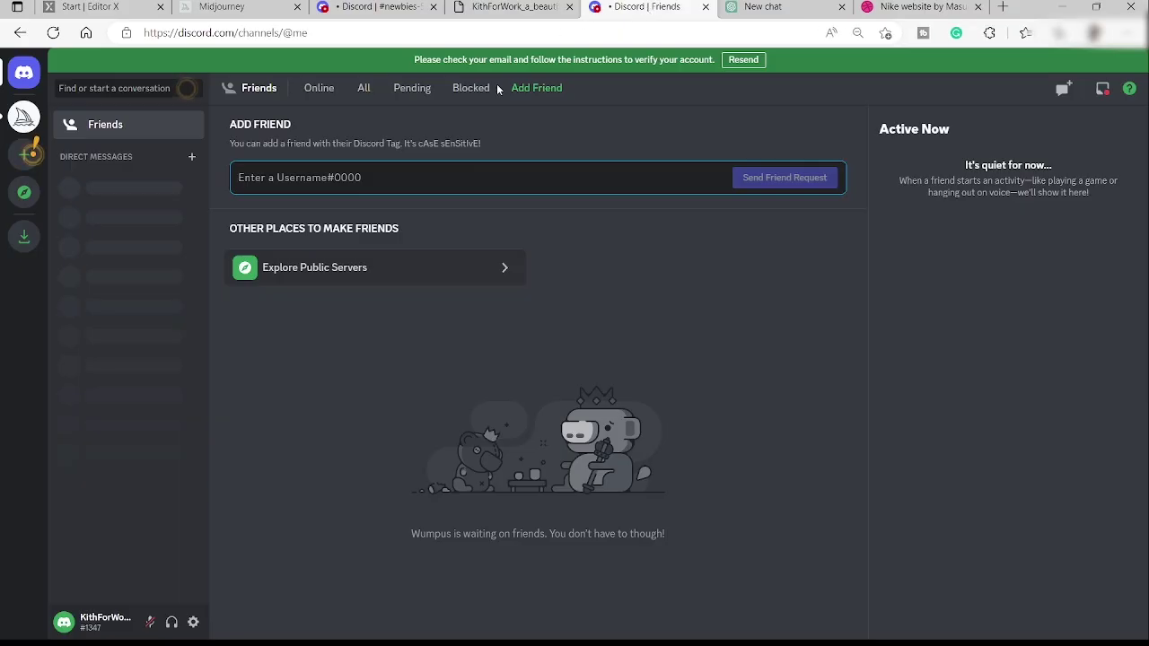
pyautogui.click(763, 7)
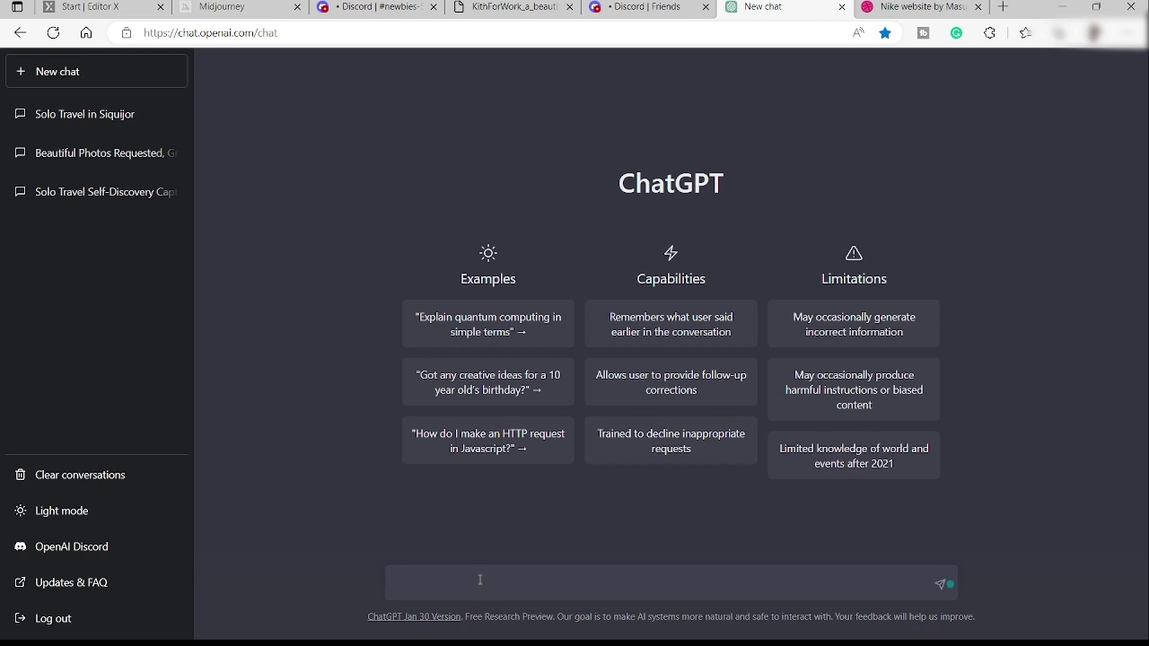
pyautogui.write('Write me a brief outline for website for shoes including Hero title, tagline, call to action, features, and details of high quality and unique shoes')
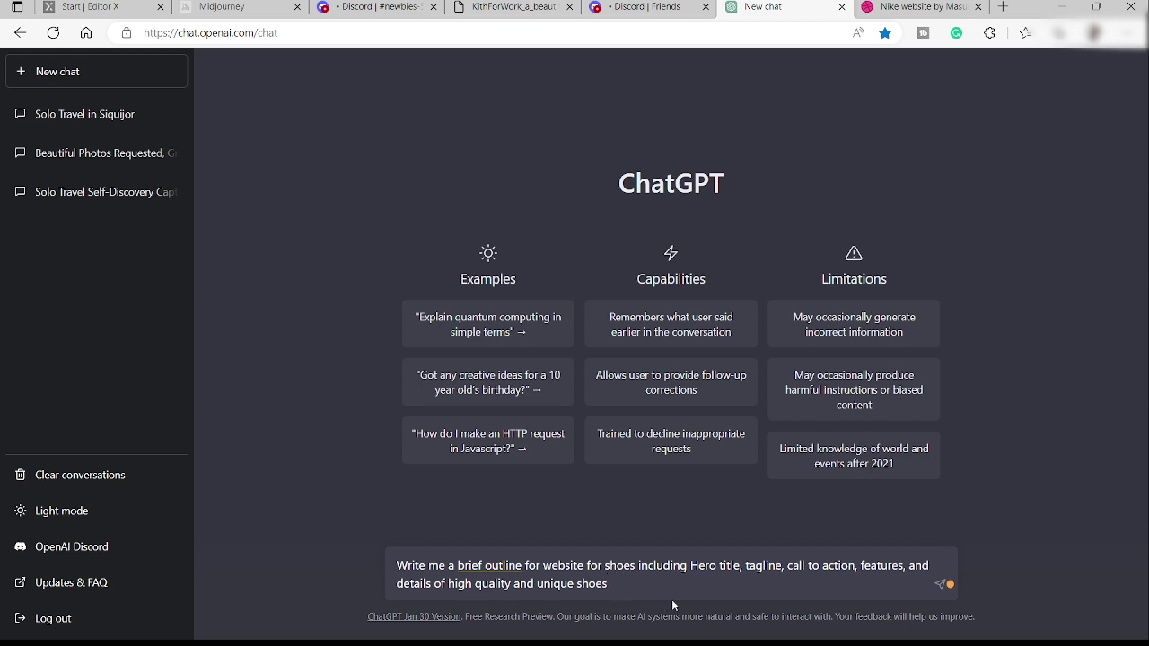
pyautogui.press('Return')
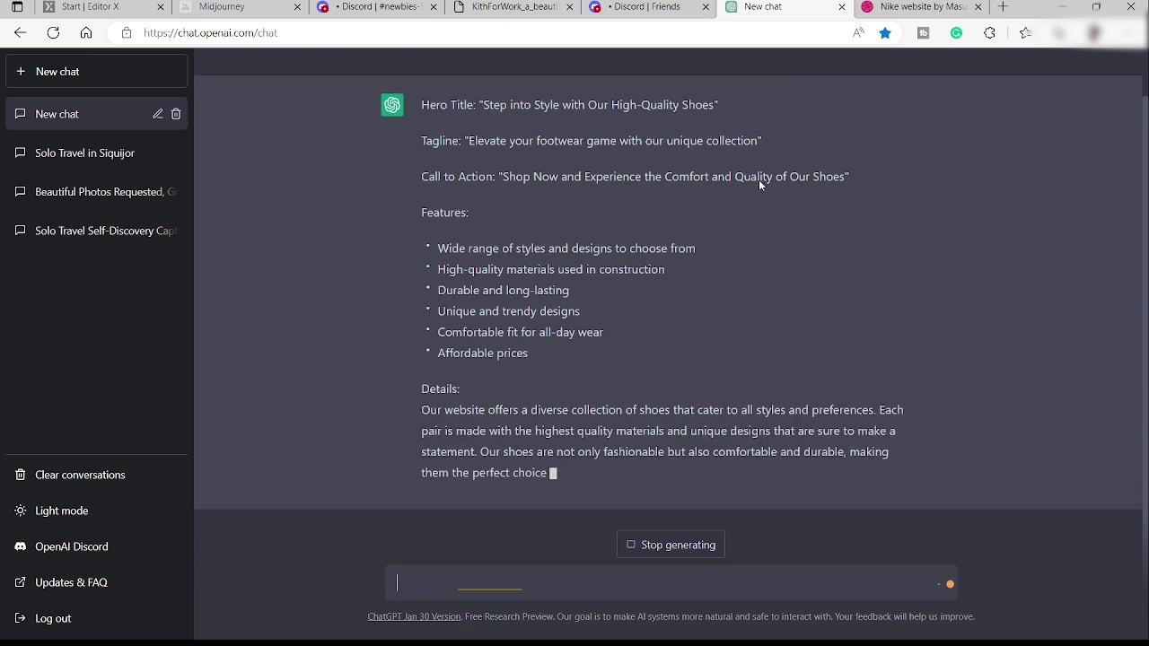
# - Read through the generated website outline, from the hero title to the details paragraph
pyautogui.scroll(1, 451, 224)
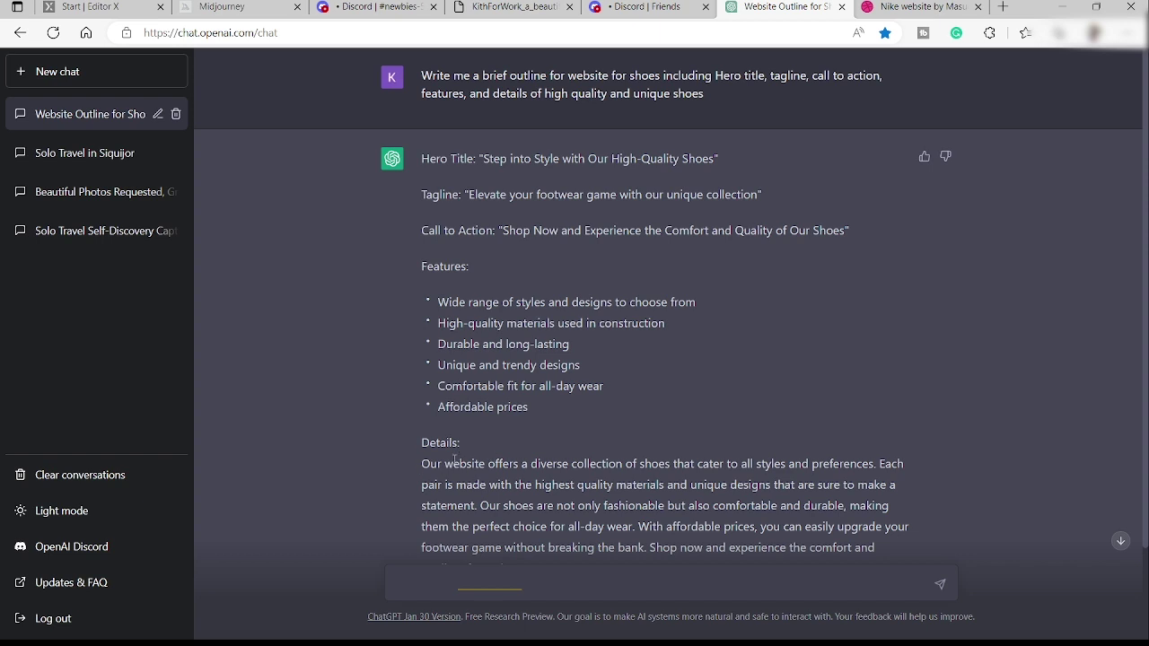
pyautogui.scroll(-1, 455, 461)
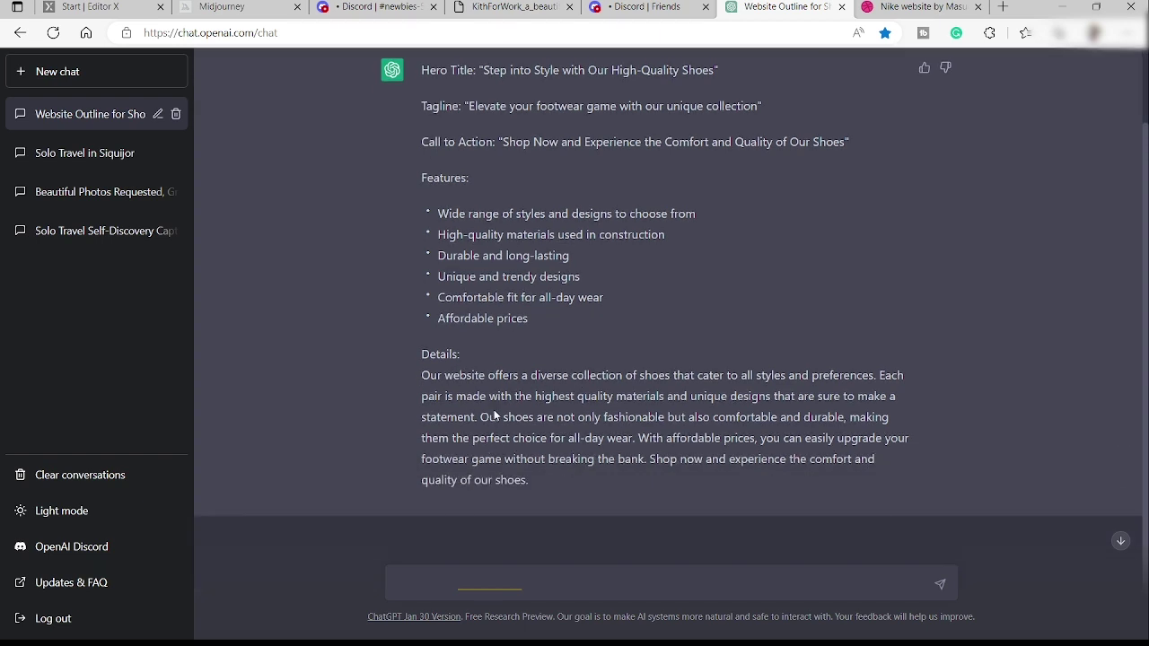
pyautogui.scroll(-1, 583, 399)
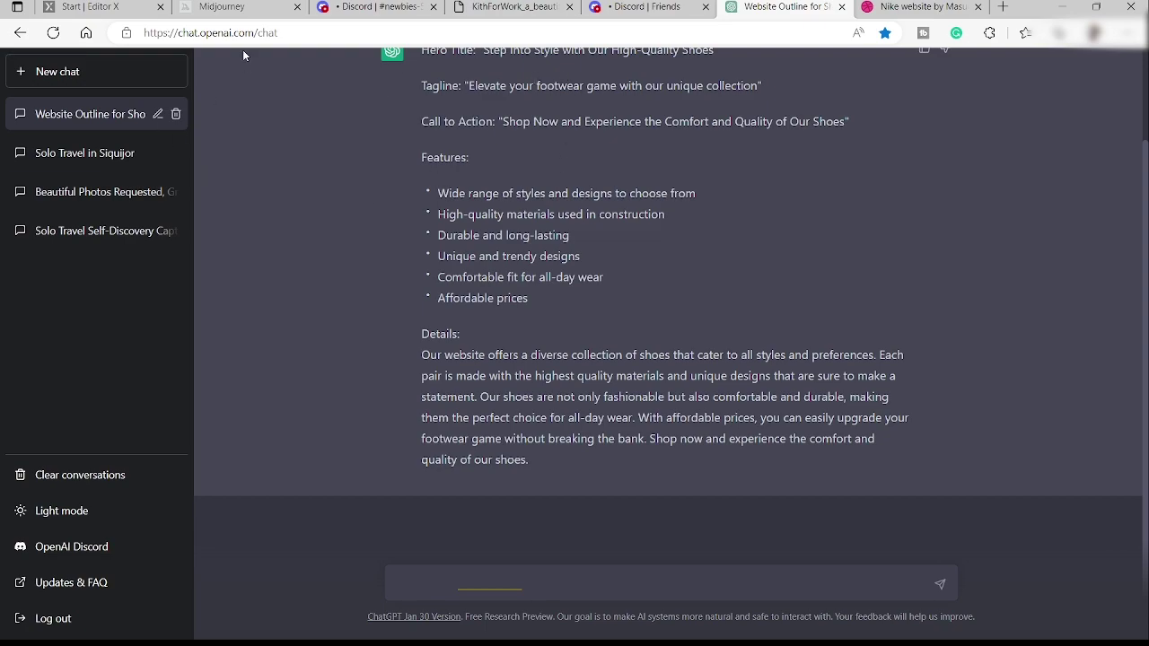
# - Switch to the Editor X start page and start a new site from the Blank Canvas template
pyautogui.click(98, 9)
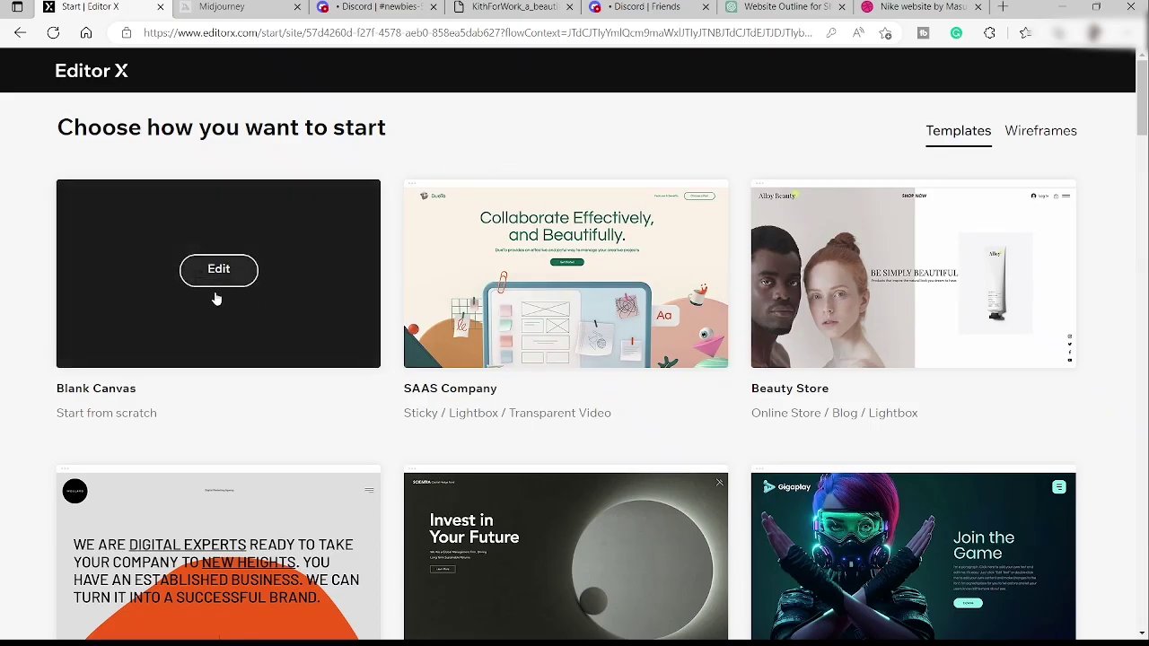
pyautogui.moveTo(141, 346)
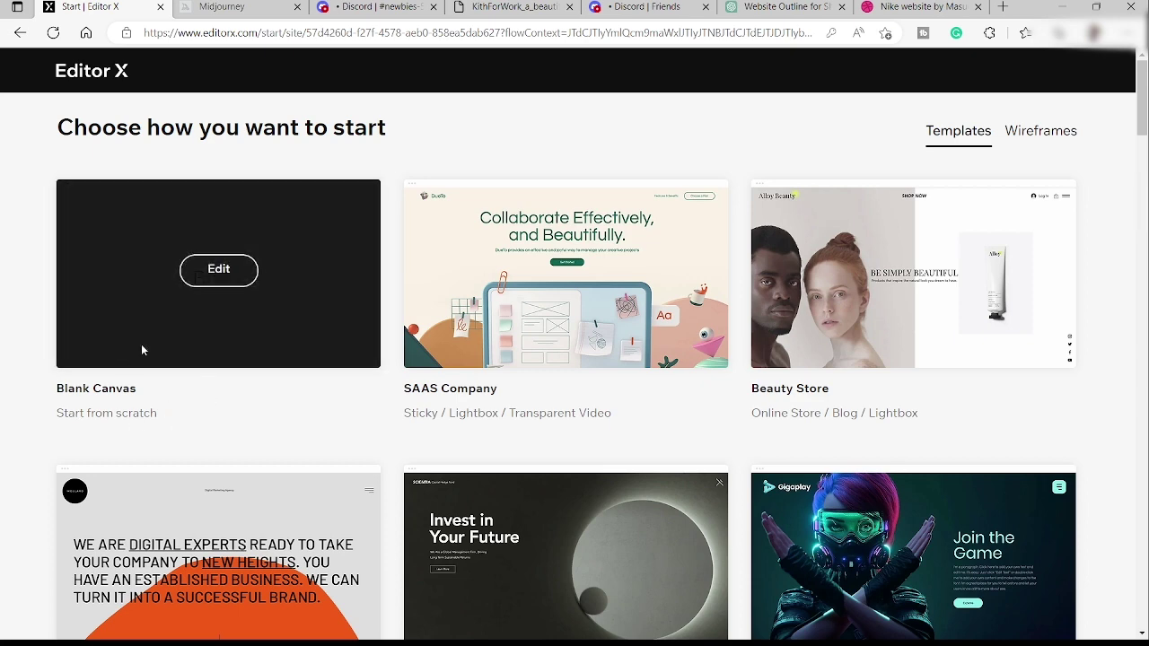
pyautogui.click(219, 270)
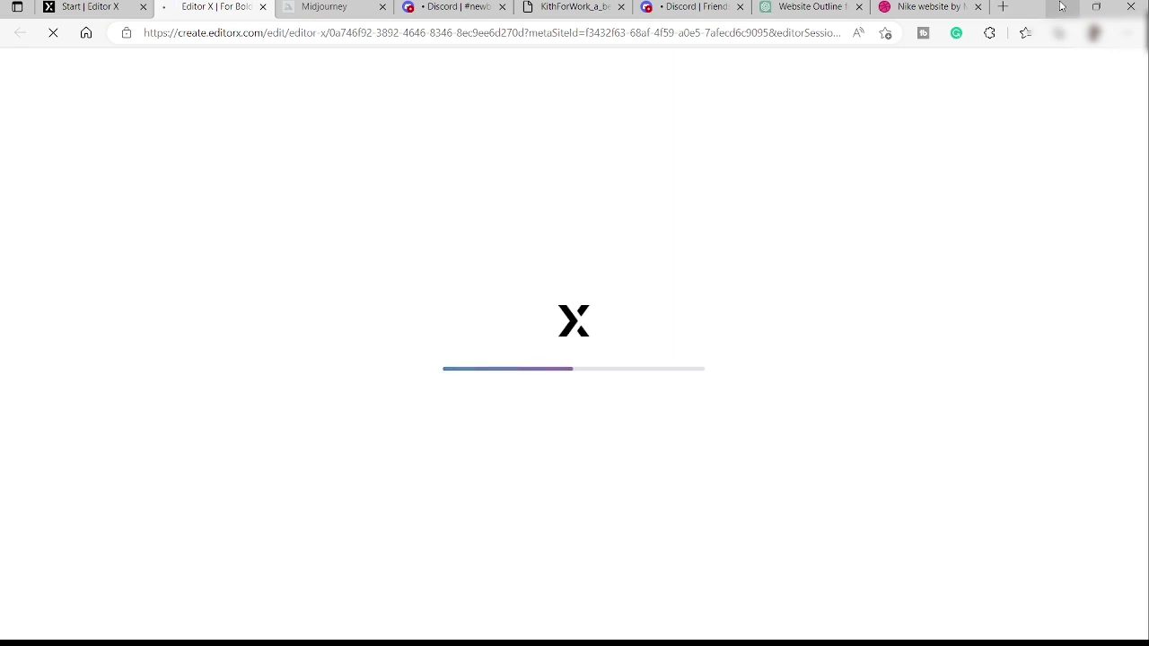
# - Switch to Photoshop and crop the shoe design to its teal website area, about 901 x 752 px, removing the orange border
pyautogui.click(1060, 6)
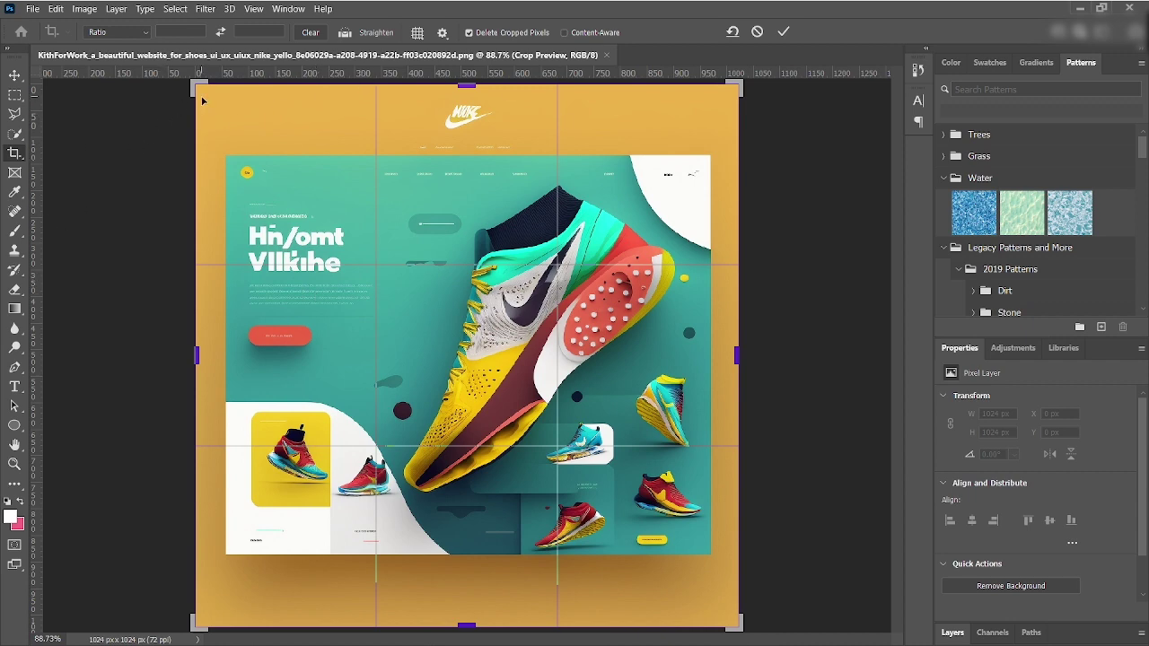
pyautogui.moveTo(203, 93); pyautogui.dragTo(225, 158)
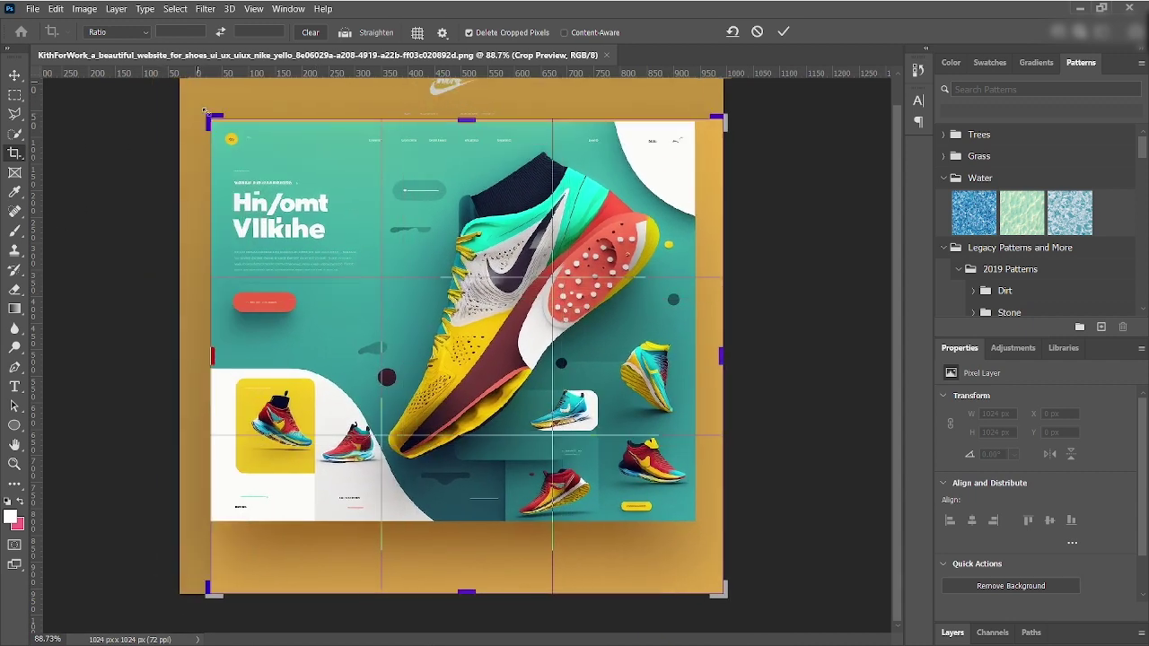
pyautogui.moveTo(735, 625); pyautogui.dragTo(712, 558)
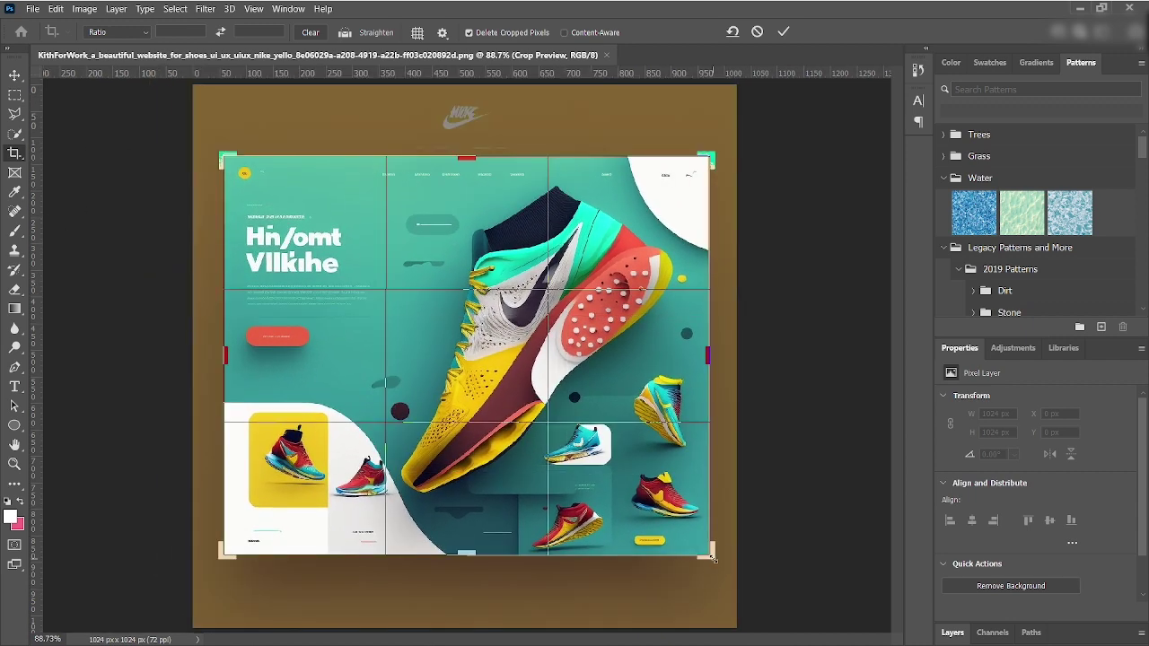
pyautogui.click(783, 31)
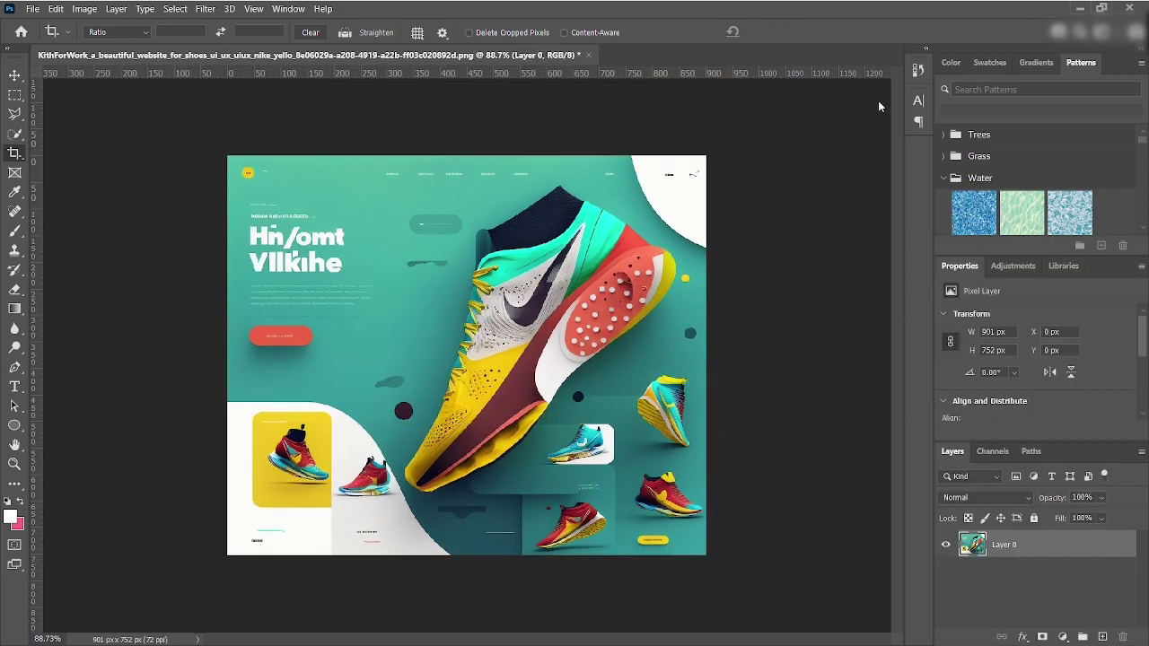
# - Duplicate the cropped layer and extend the canvas's right side with a content-aware crop to about 1034 px wide
pyautogui.hotkey('ctrl', 'j')
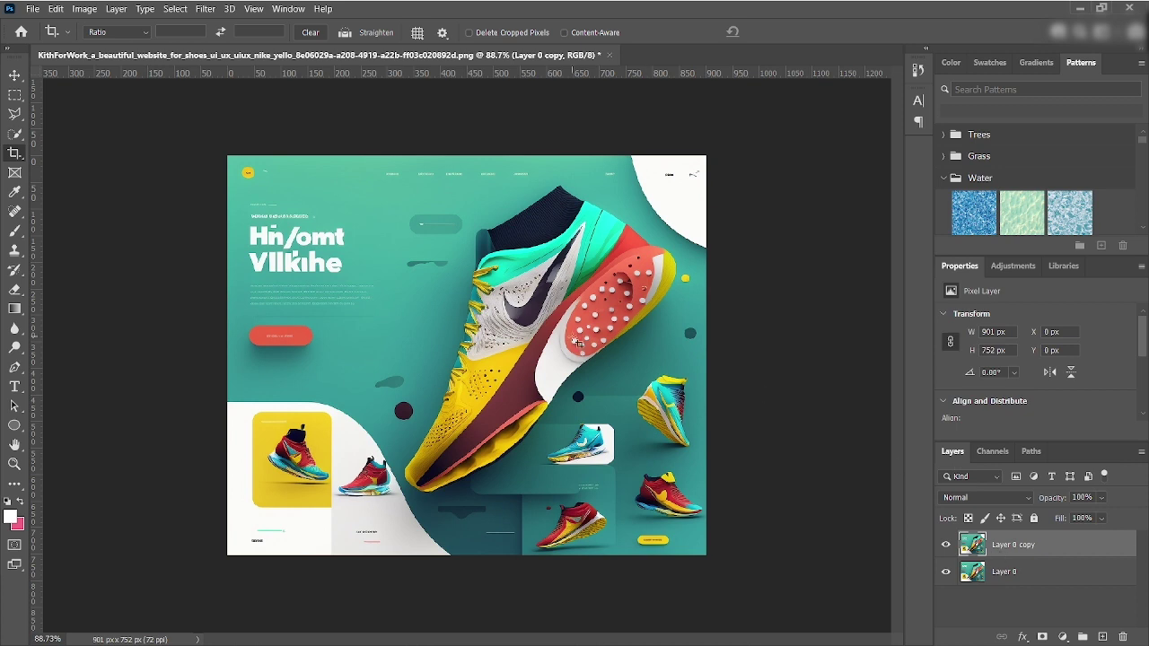
pyautogui.click(14, 155)
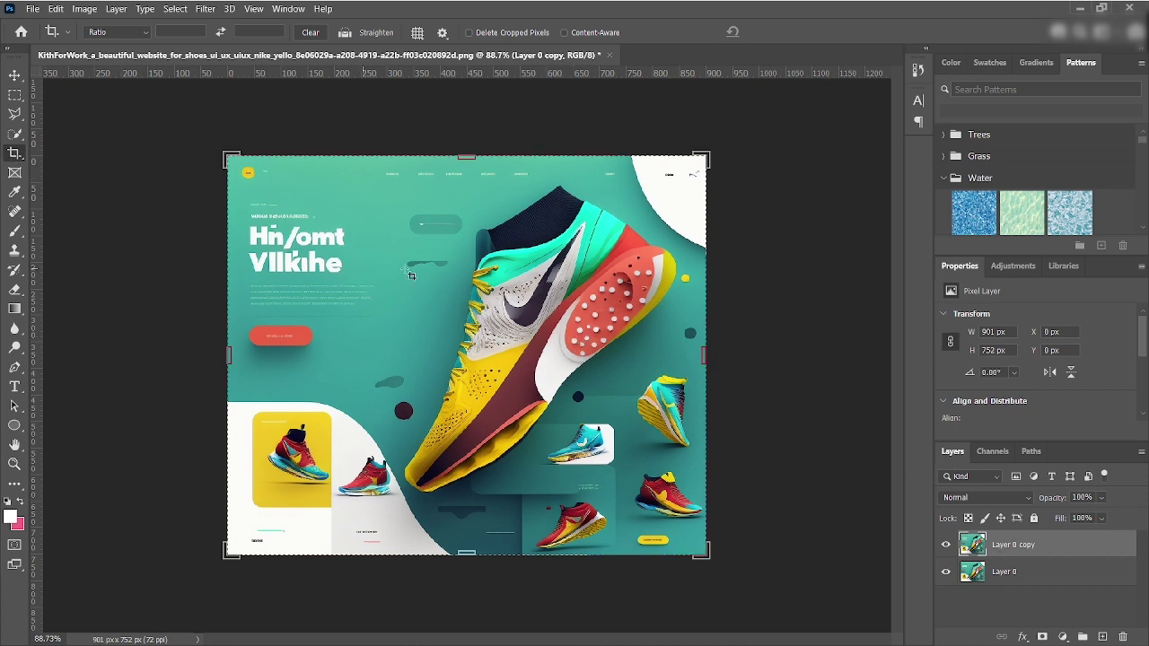
pyautogui.click(564, 34)
pyautogui.moveTo(704, 360); pyautogui.dragTo(742, 369)
pyautogui.click(783, 32)
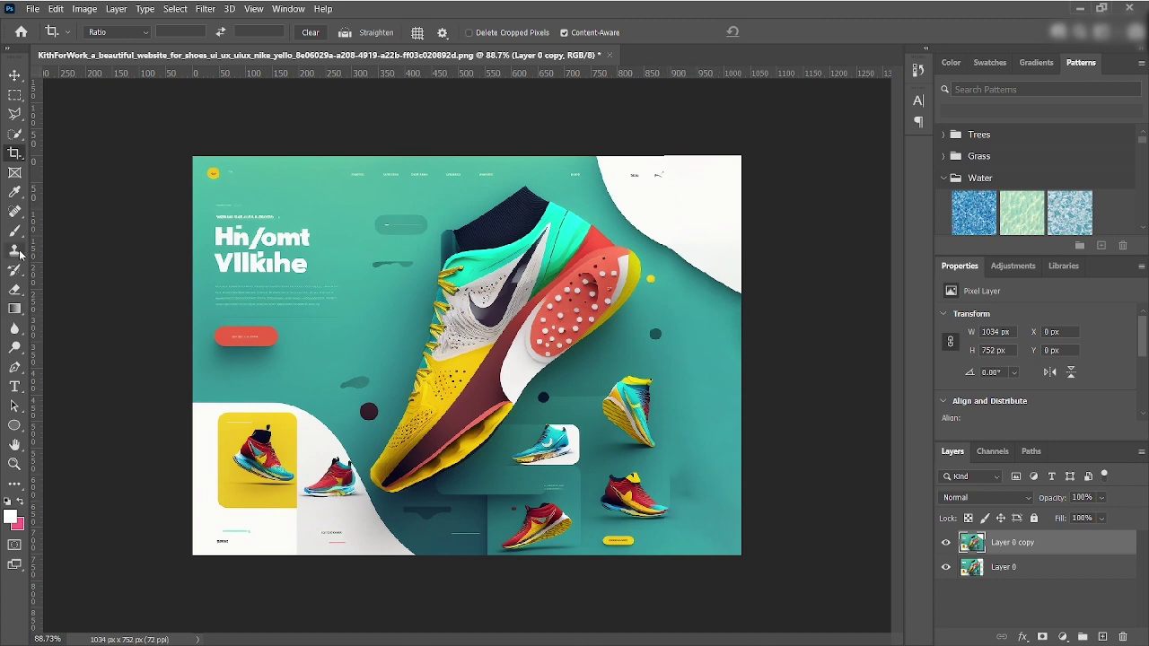
# - Use the content-aware Spot Healing Brush to clean up the extended area and remove the design's placeholder text, navigation labels, logo and button
pyautogui.click(15, 212)
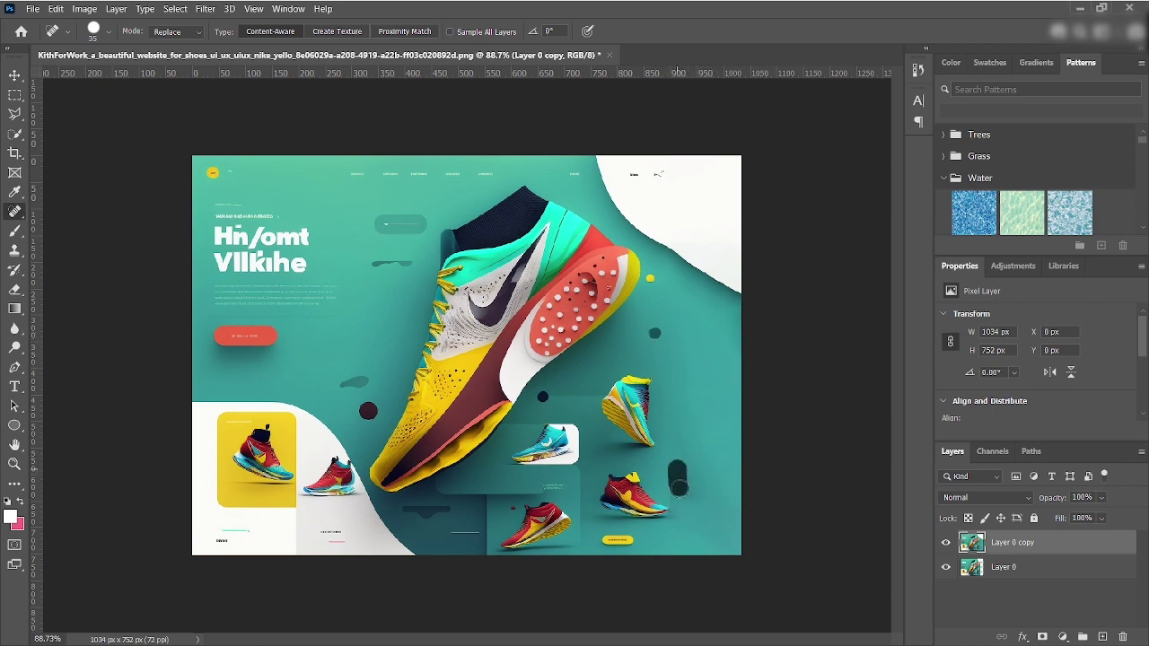
pyautogui.moveTo(659, 243)
pyautogui.mouseDown()
pyautogui.moveTo(745, 305)
pyautogui.moveTo(754, 328)
pyautogui.mouseUp()
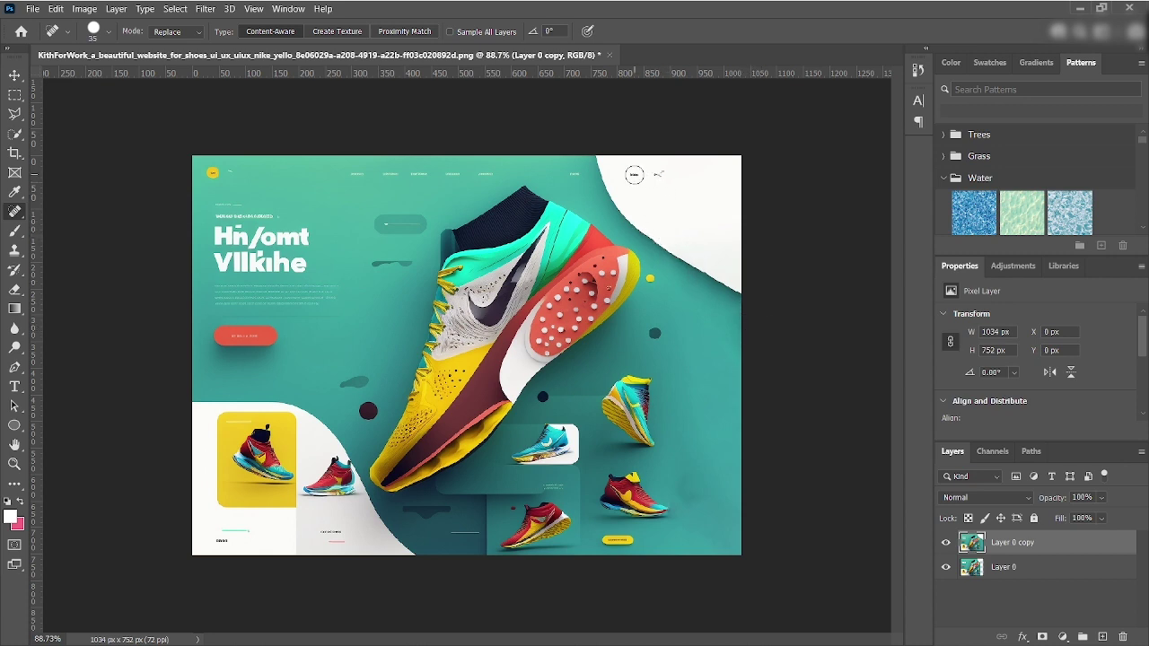
pyautogui.moveTo(629, 176); pyautogui.dragTo(671, 176)
pyautogui.moveTo(573, 173); pyautogui.dragTo(584, 175)
pyautogui.moveTo(499, 173); pyautogui.dragTo(357, 173)
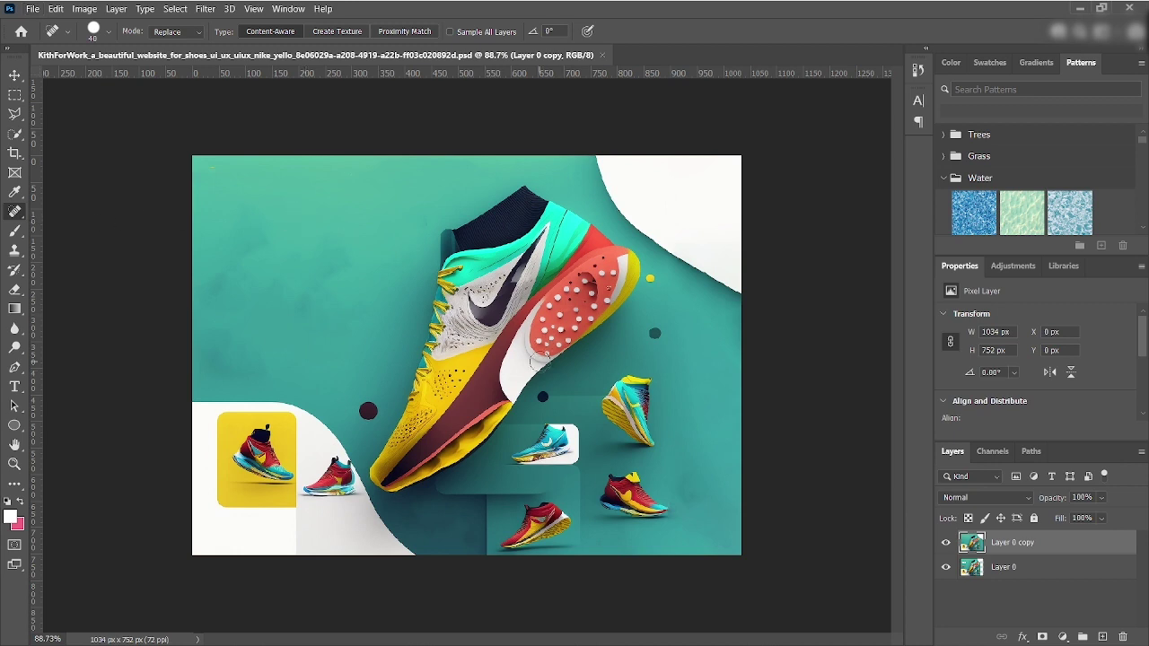
# - Switch back to the new Editor X site and decline the welcome tour
pyautogui.click(1081, 11)
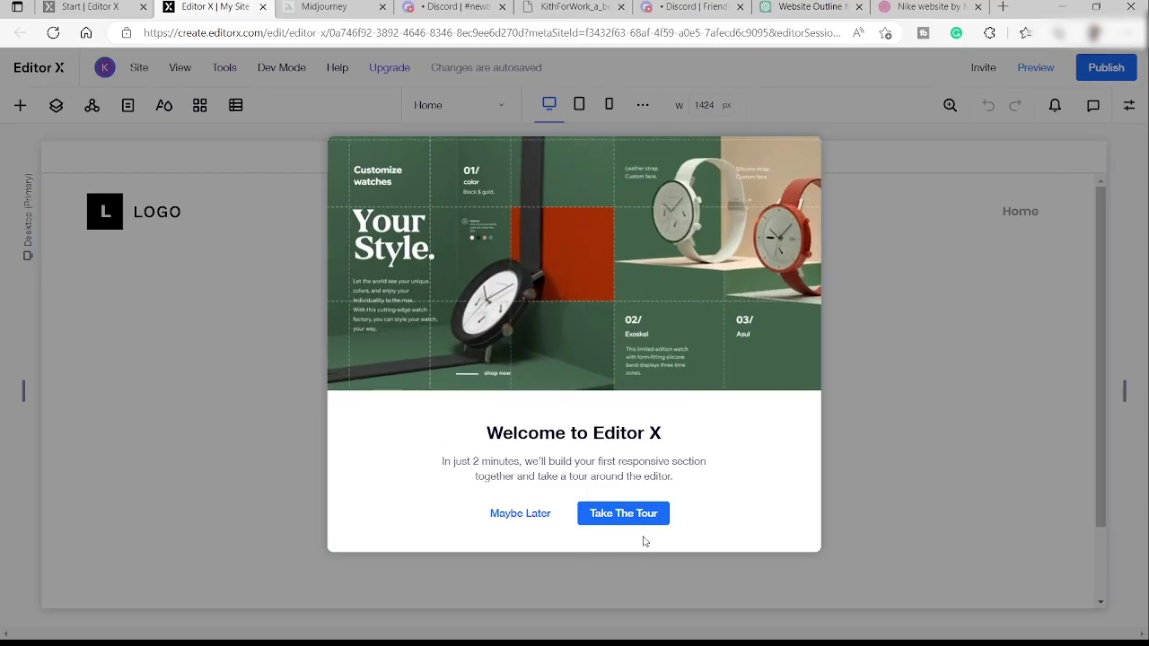
pyautogui.click(528, 514)
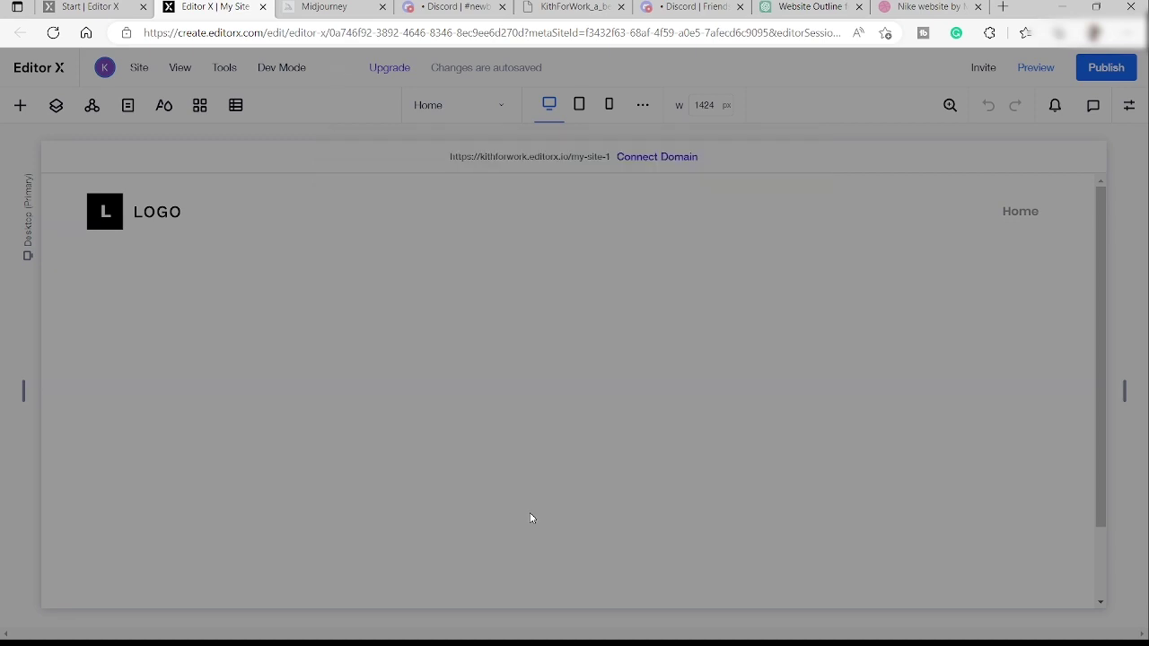
pyautogui.click(402, 398)
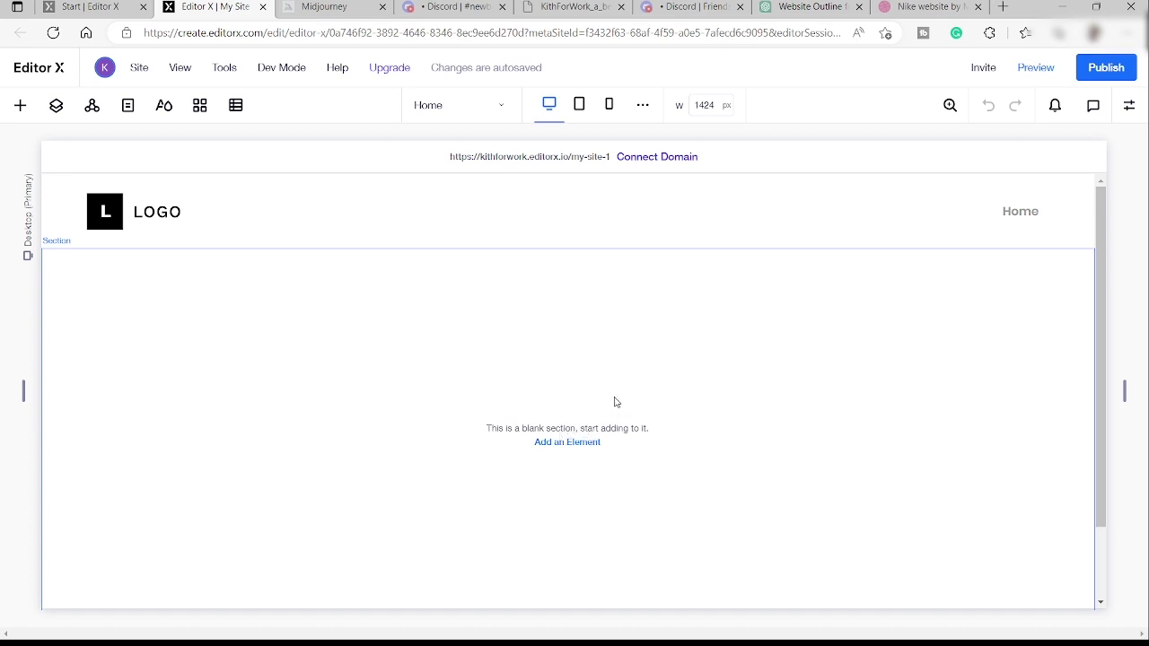
# - Add an image element to the blank section of the Home page
pyautogui.scroll(-2, 649, 392)
pyautogui.scroll(2, 664, 436)
pyautogui.click(567, 442)
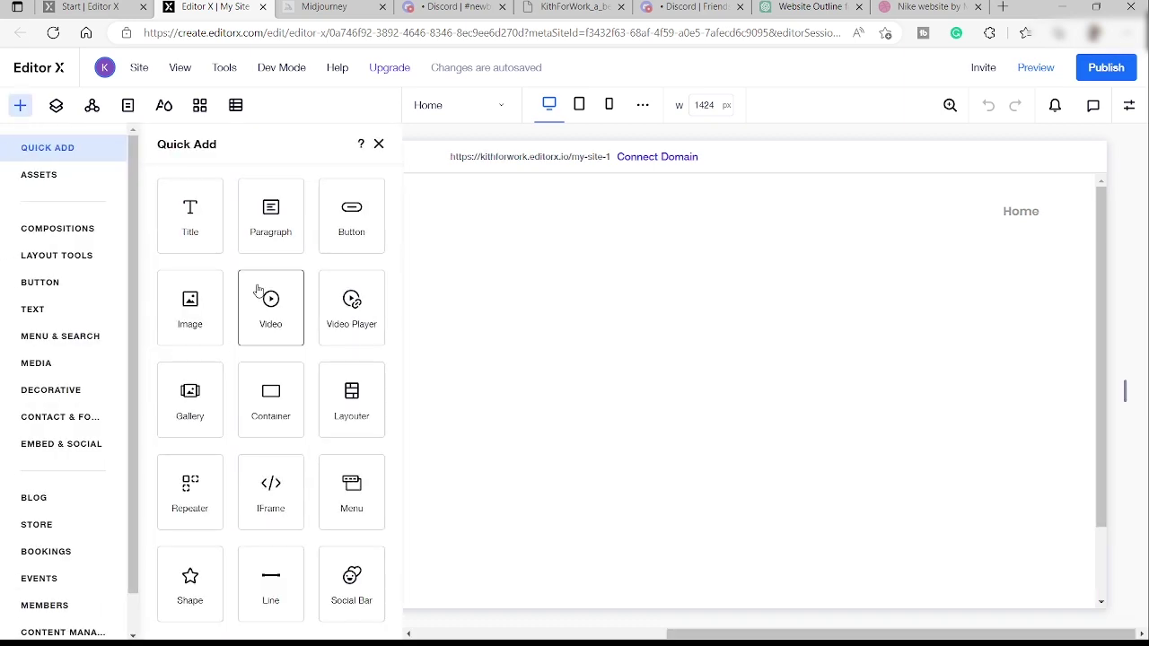
pyautogui.click(194, 306)
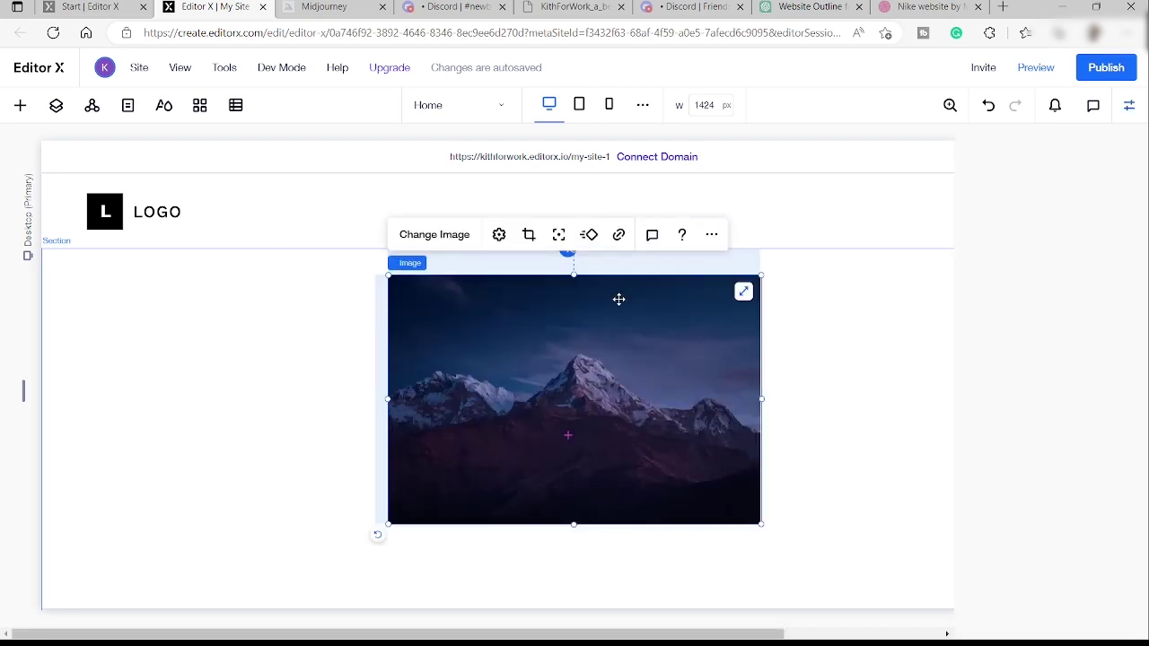
# - Upload the edited shoe design from the computer and replace the placeholder mountain image with it
pyautogui.click(424, 238)
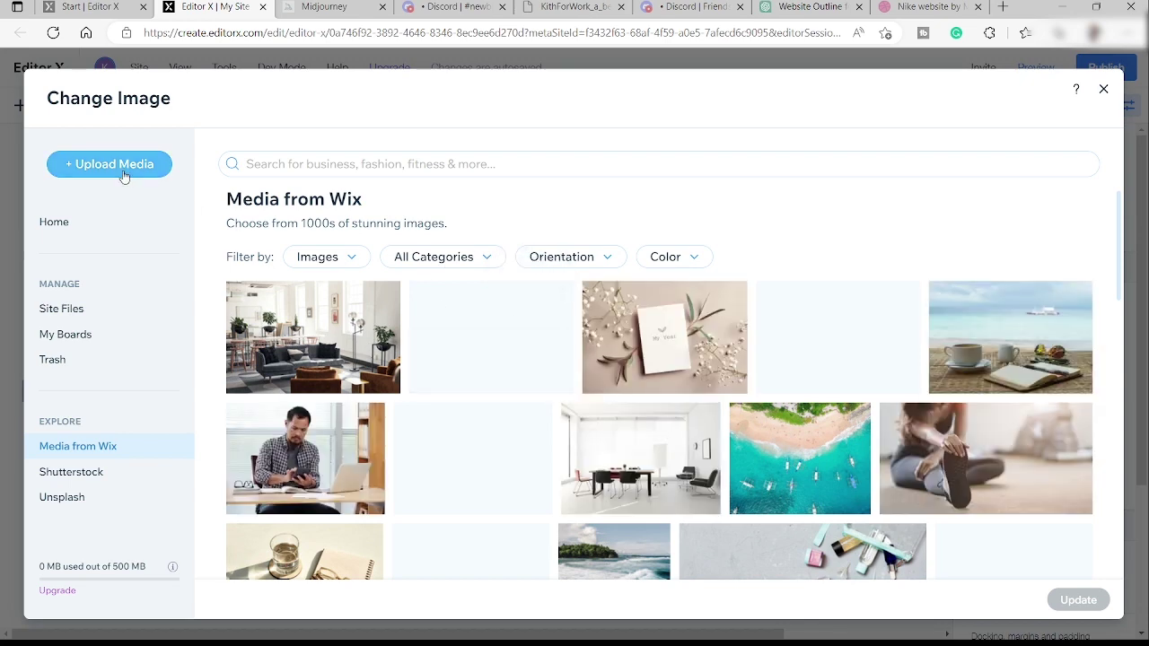
pyautogui.click(123, 170)
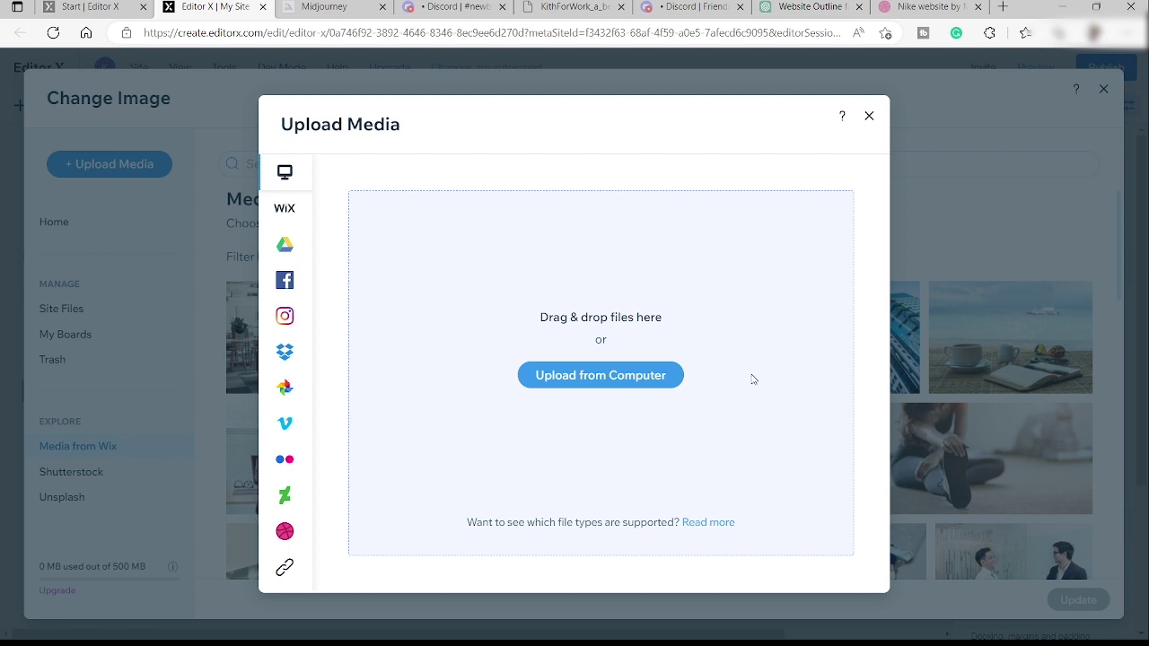
pyautogui.click(579, 385)
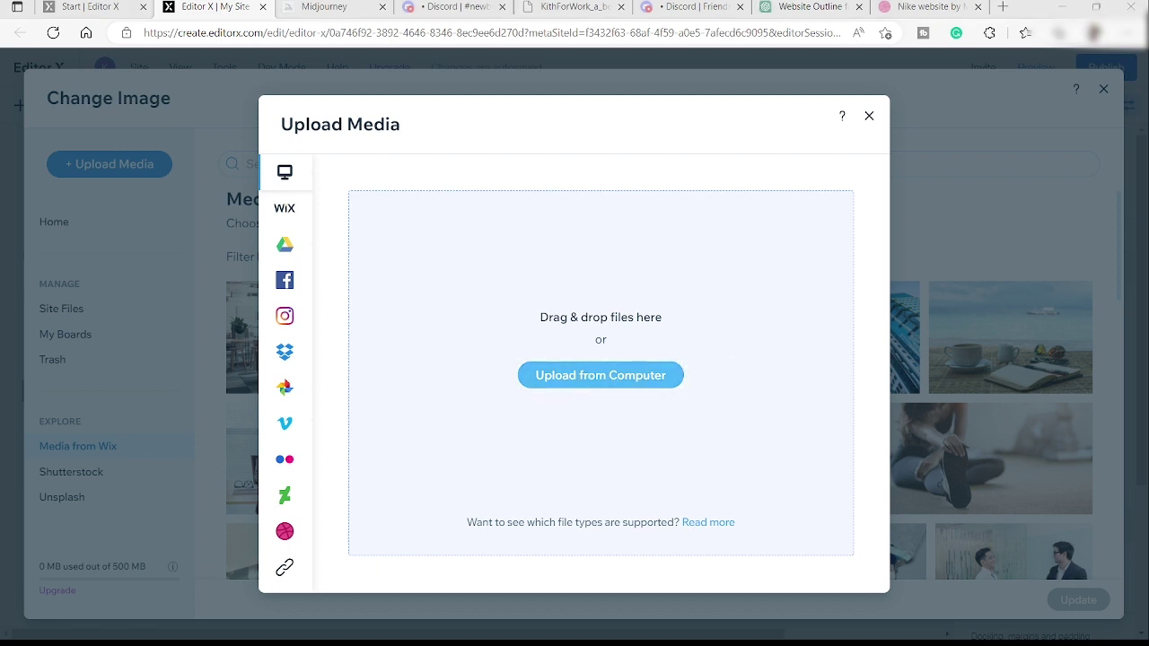
pyautogui.press('Return')
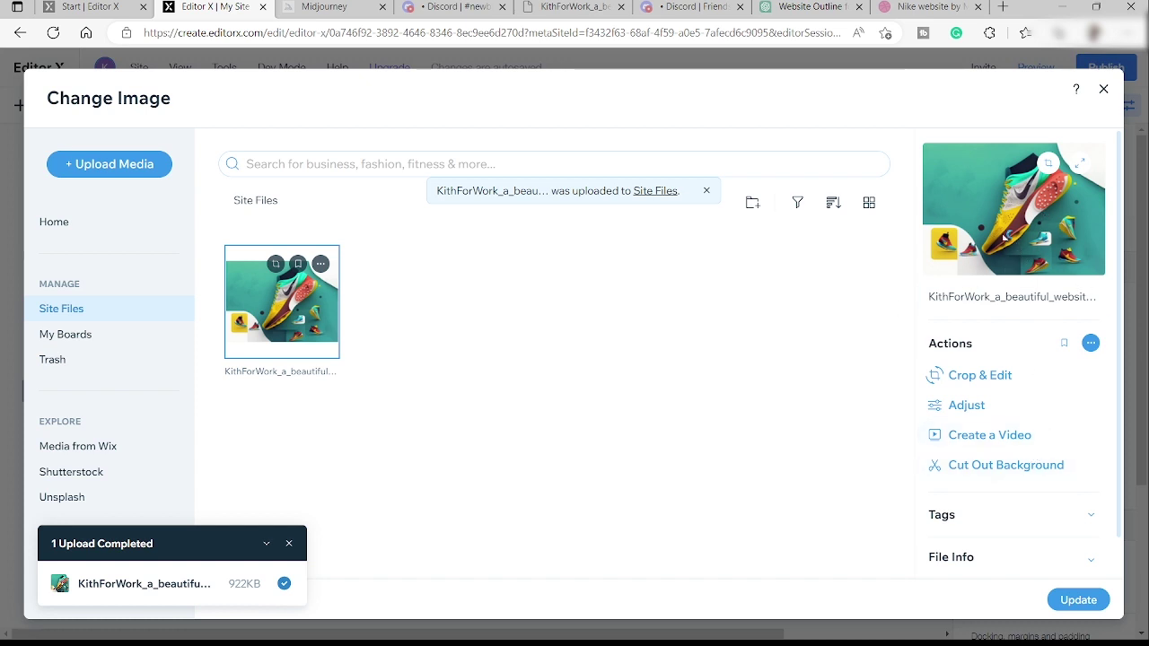
pyautogui.click(1090, 601)
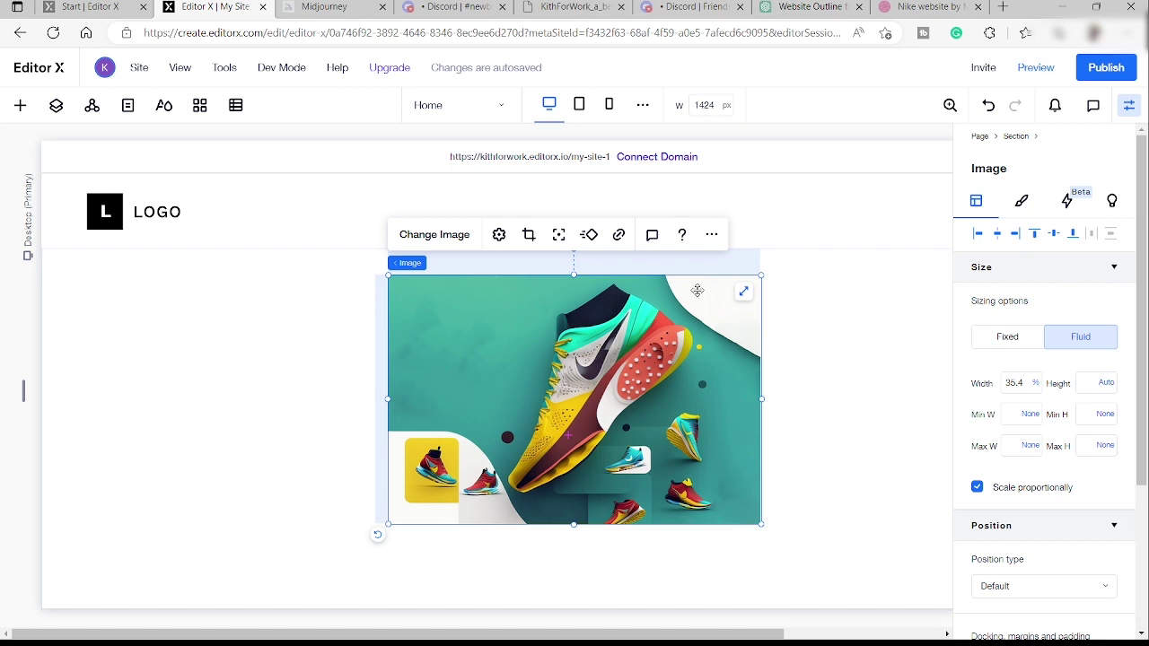
# - Enlarge the shoe image to the full width of the section and position it directly below the header
pyautogui.scroll(-1, 567, 393)
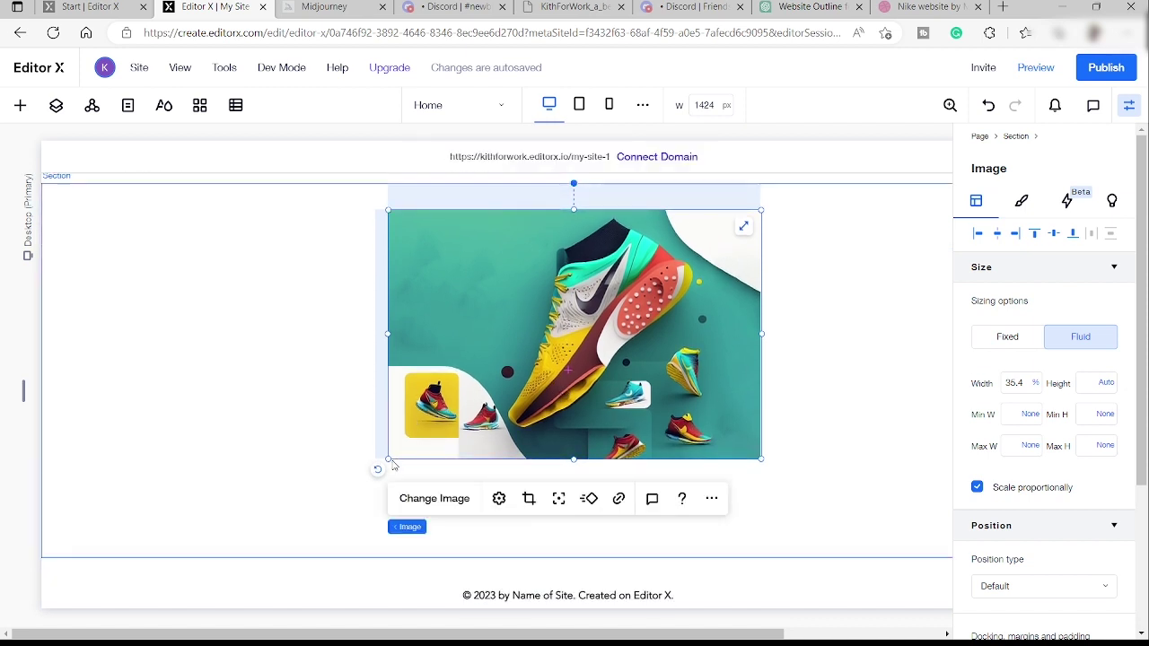
pyautogui.moveTo(387, 458); pyautogui.dragTo(151, 478)
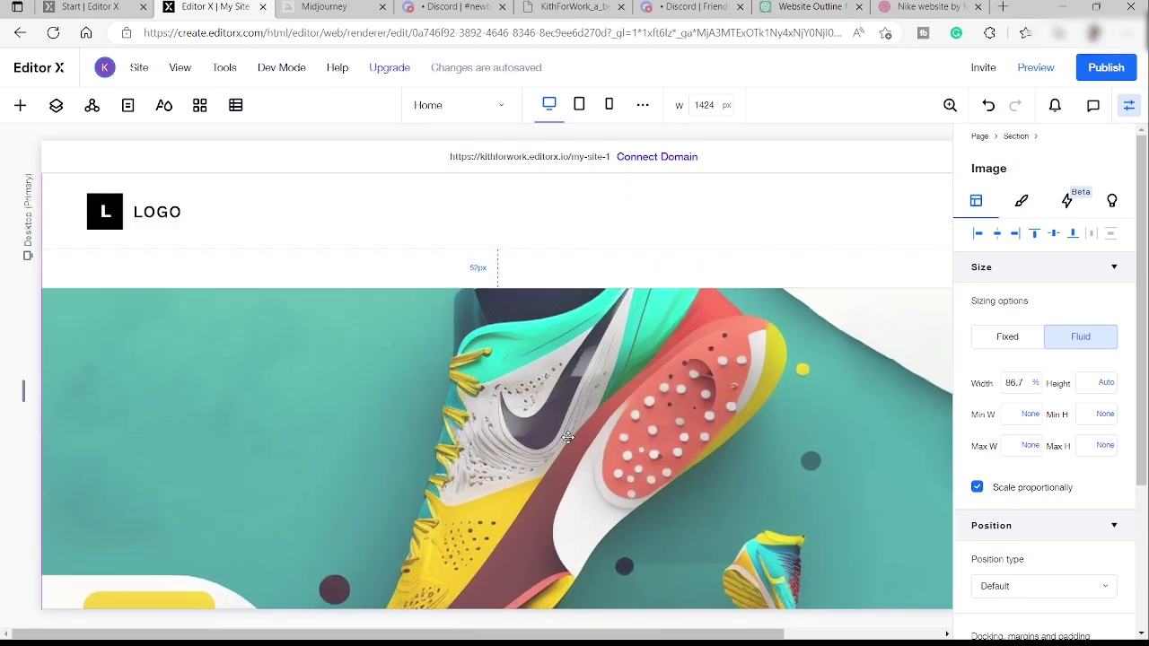
pyautogui.moveTo(568, 437); pyautogui.dragTo(526, 326)
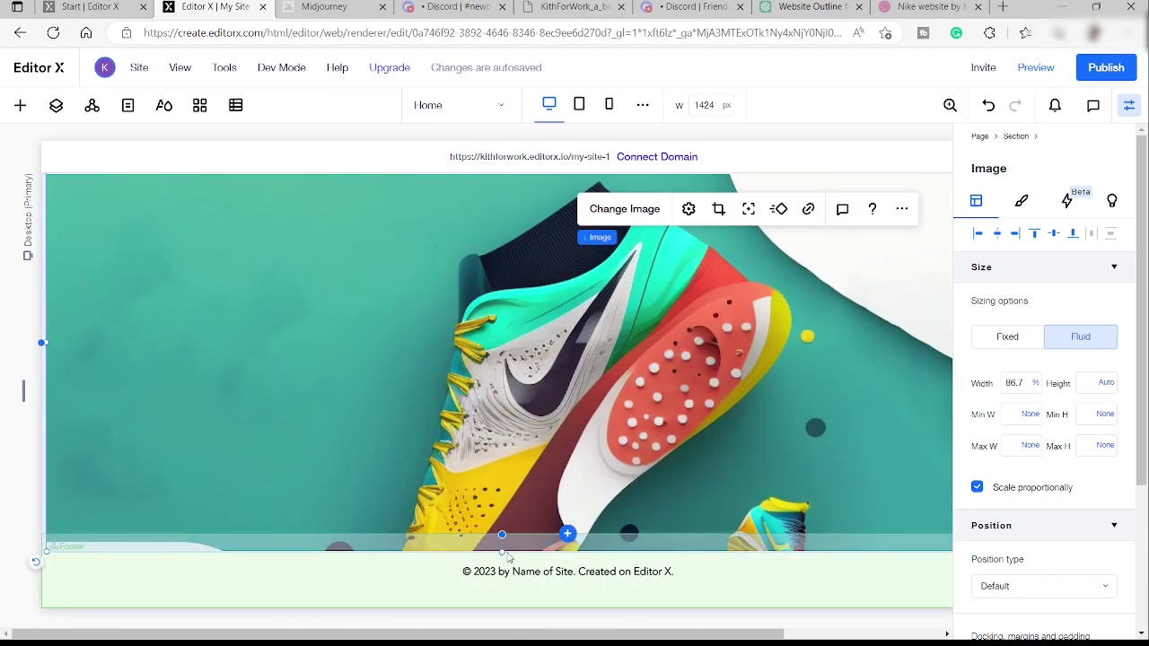
pyautogui.hotkey('ctrl', '-')
pyautogui.hotkey('ctrl', '-')
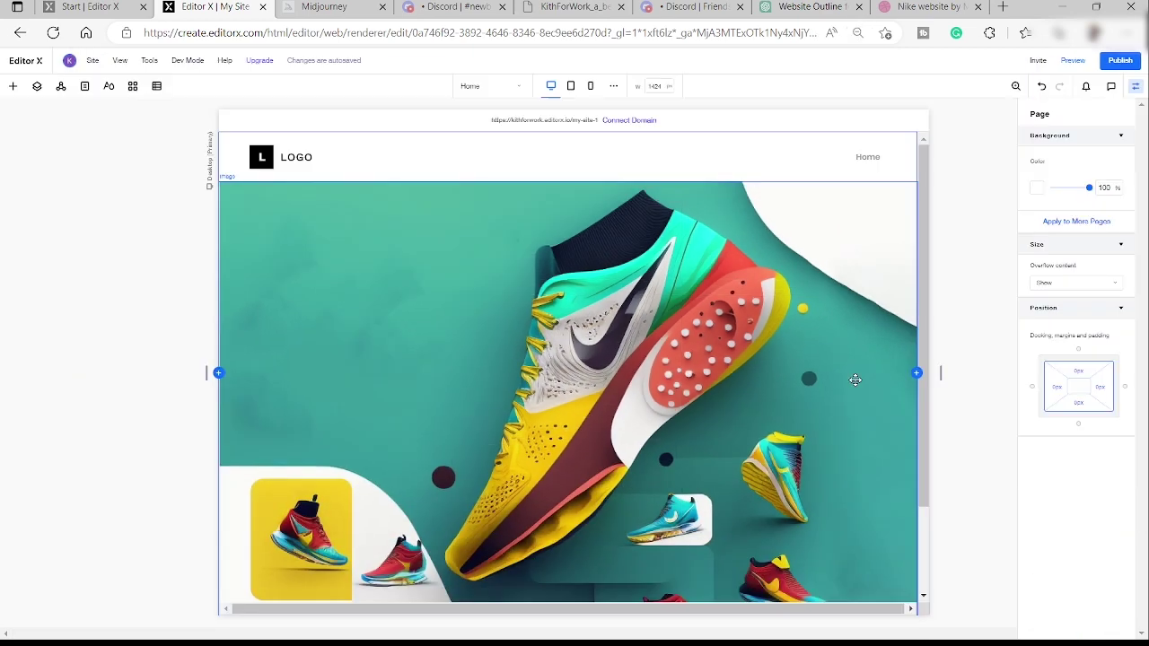
pyautogui.scroll(-2, 782, 361)
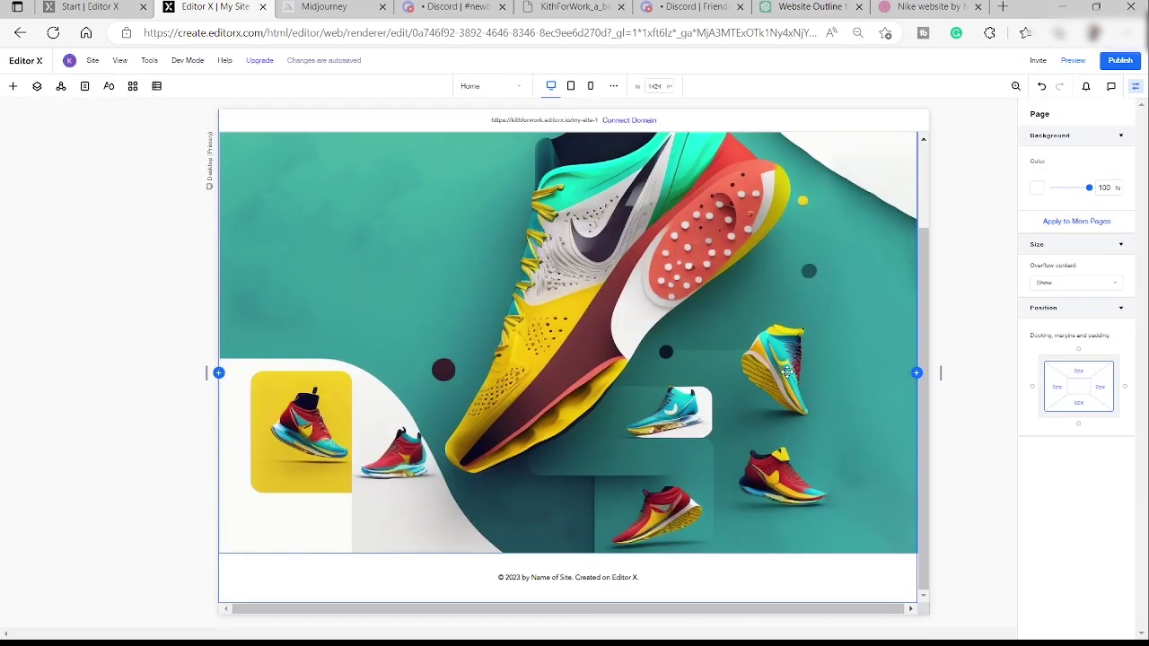
pyautogui.scroll(2, 761, 345)
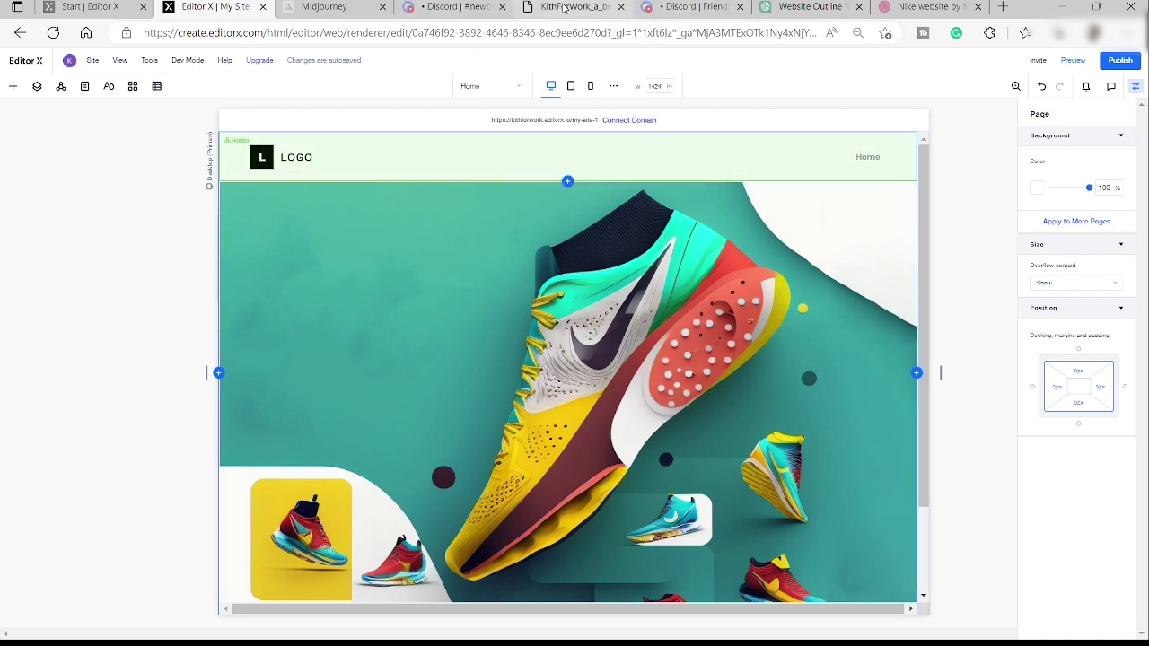
# - Switch to ChatGPT and copy the hero title "Step into Style with Our High-Quality Shoes" from the website outline
pyautogui.click(830, 7)
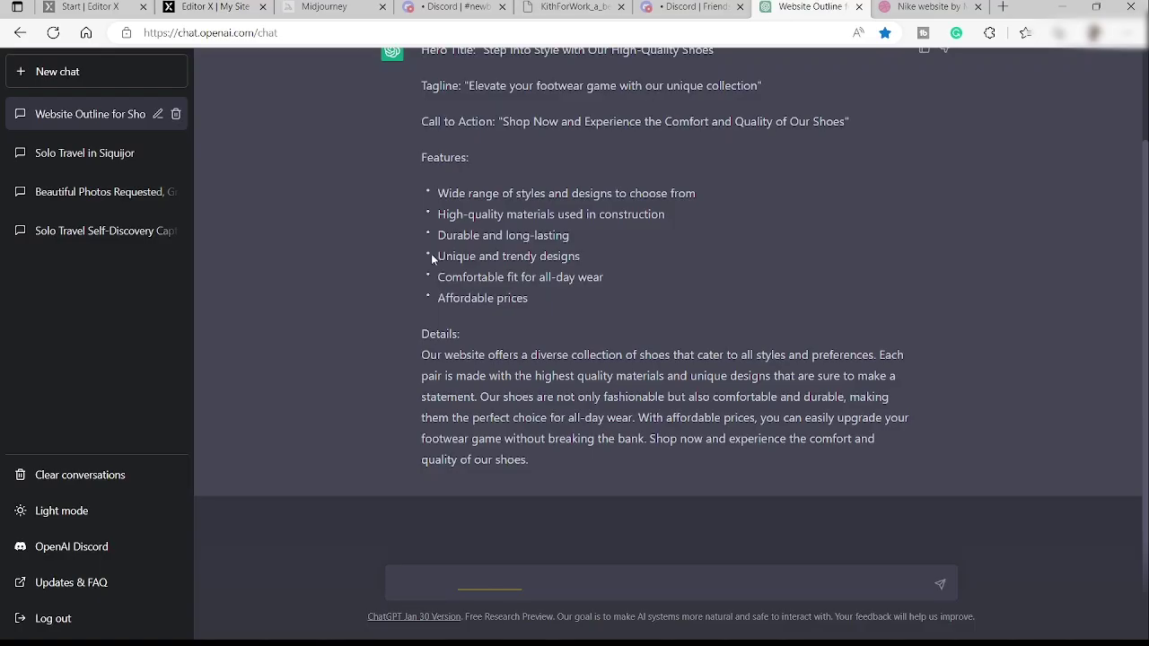
pyautogui.scroll(3, 517, 225)
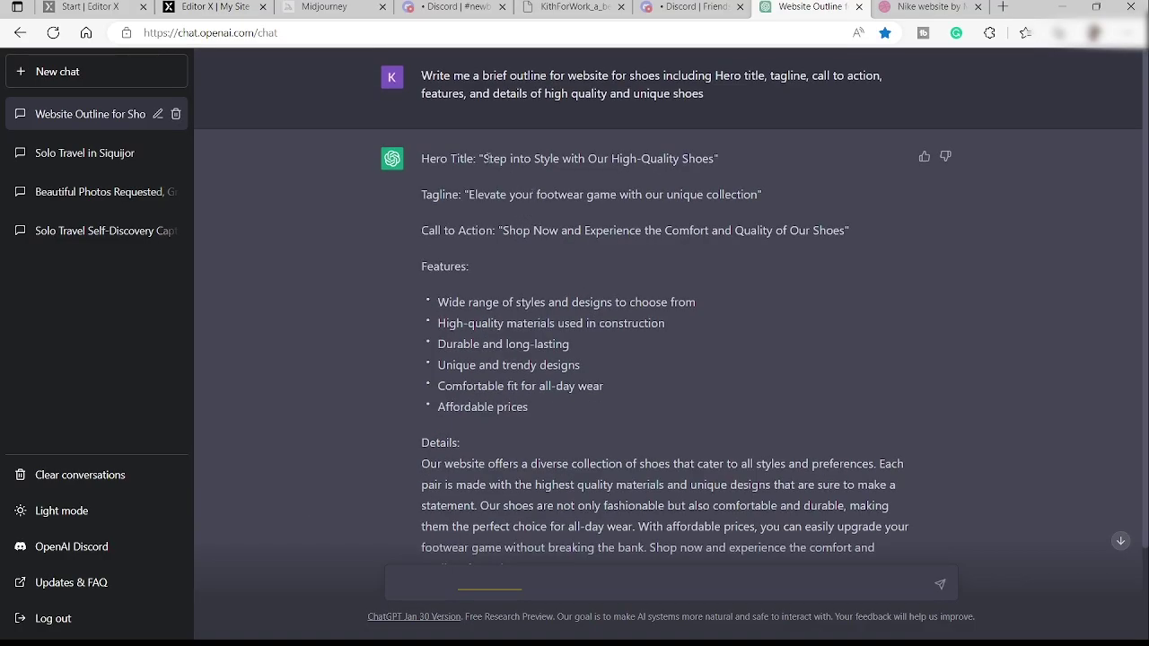
pyautogui.moveTo(483, 159); pyautogui.dragTo(705, 159)
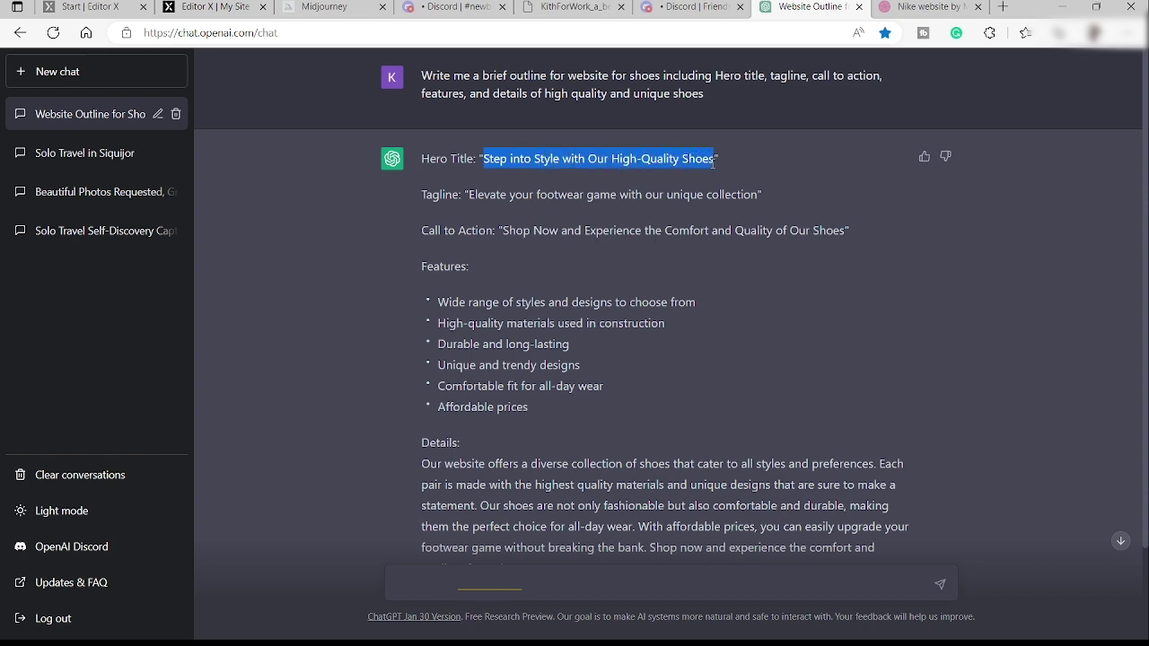
# - Return to the Editor X site and add a title element over the shoe image
pyautogui.click(213, 7)
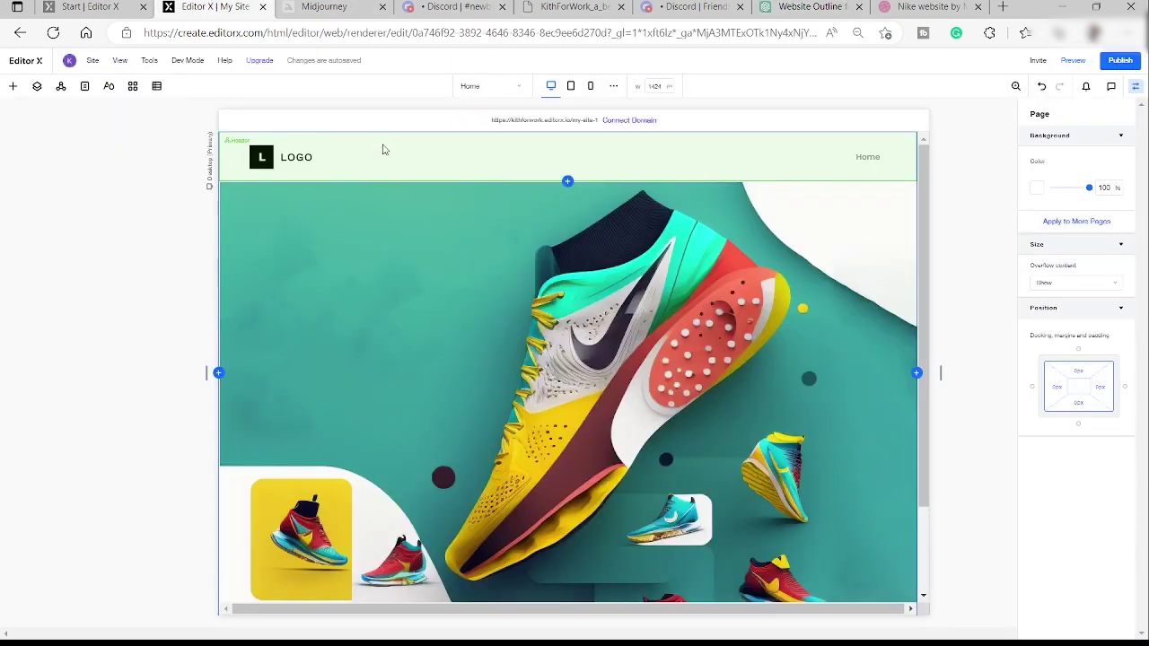
pyautogui.click(12, 87)
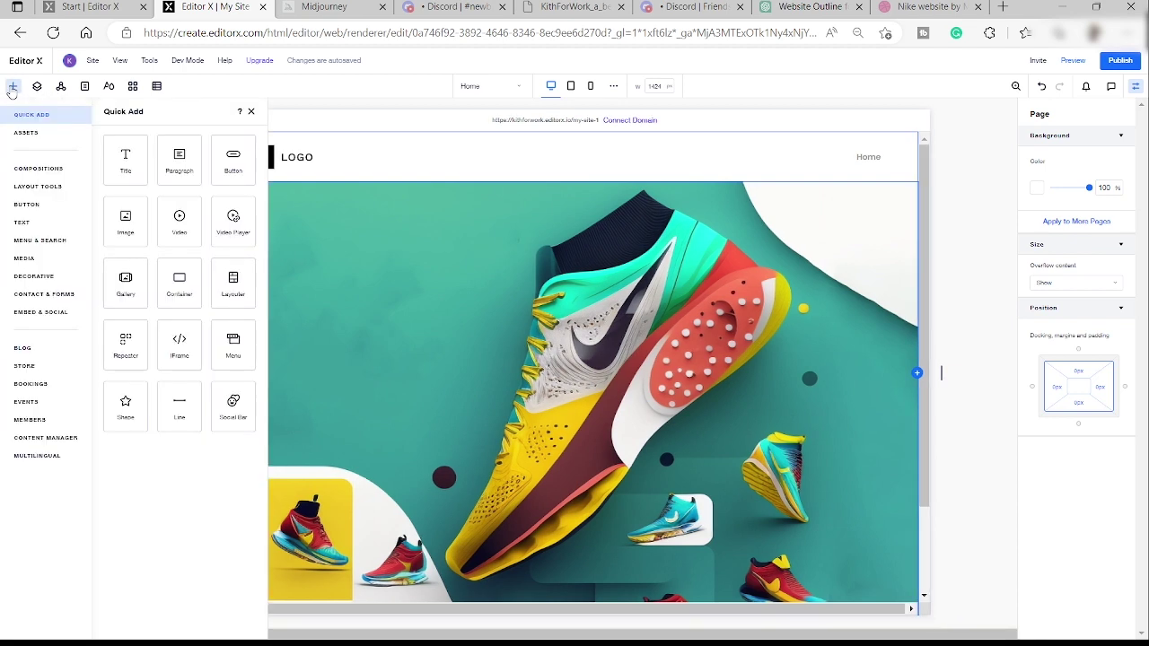
pyautogui.click(130, 172)
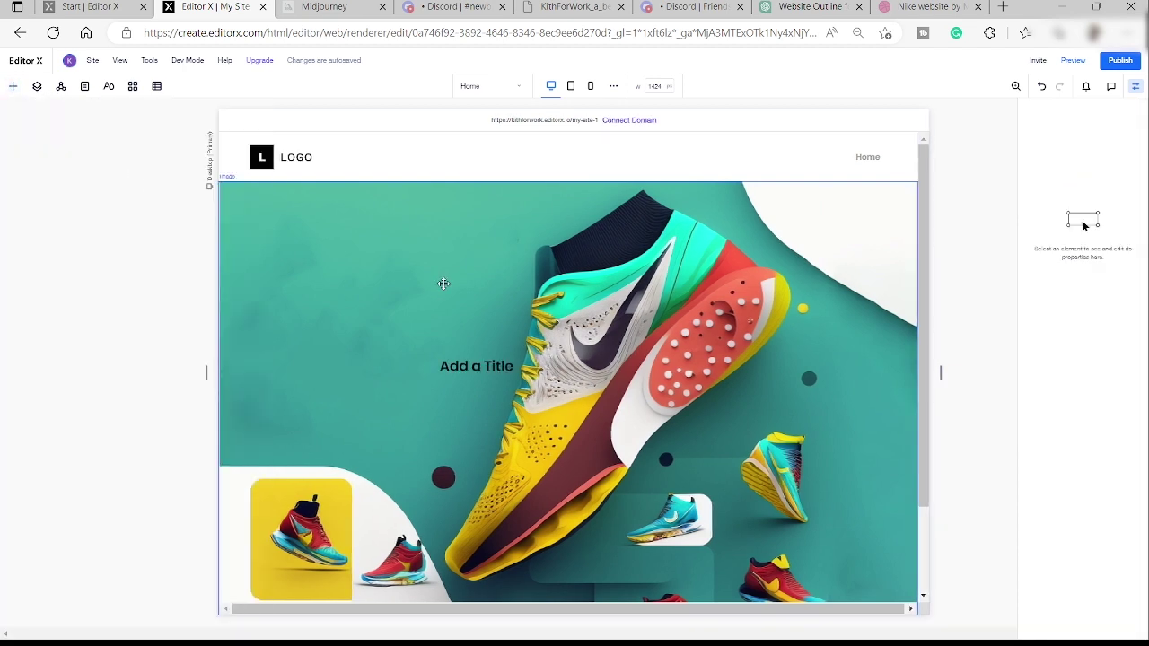
# - Replace the title placeholder with "Step into Style with Our High-Quality Shoes" and move it onto the empty teal area beside the shoe
pyautogui.doubleClick(492, 365)
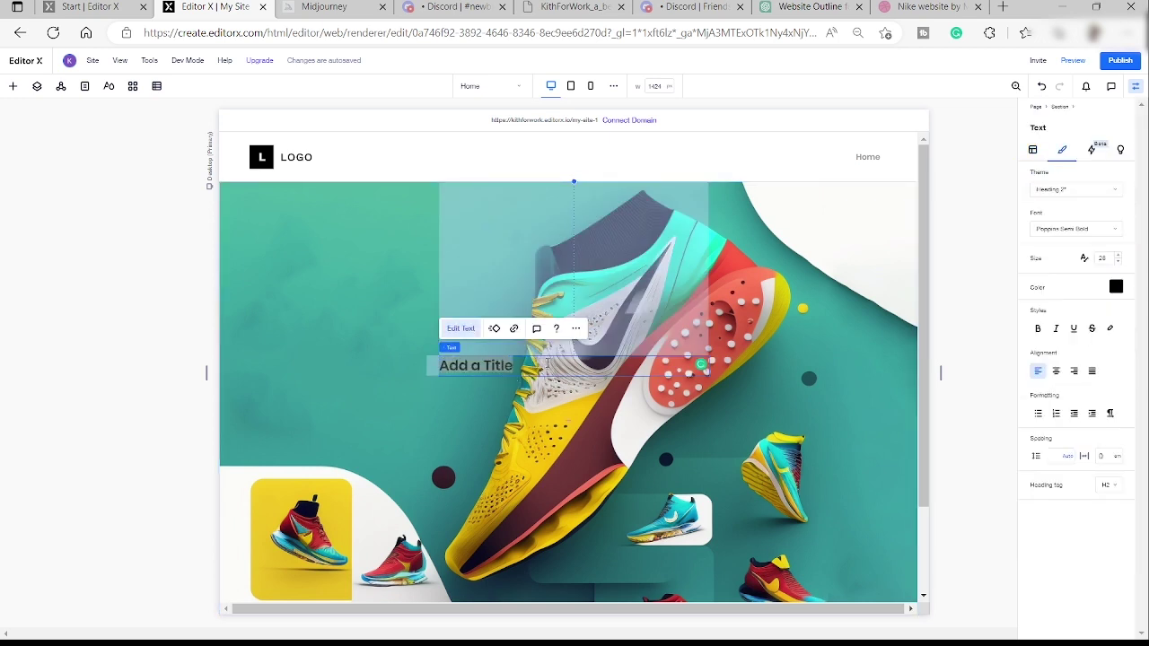
pyautogui.write('Step into Style with Our High-Quality Shoes')
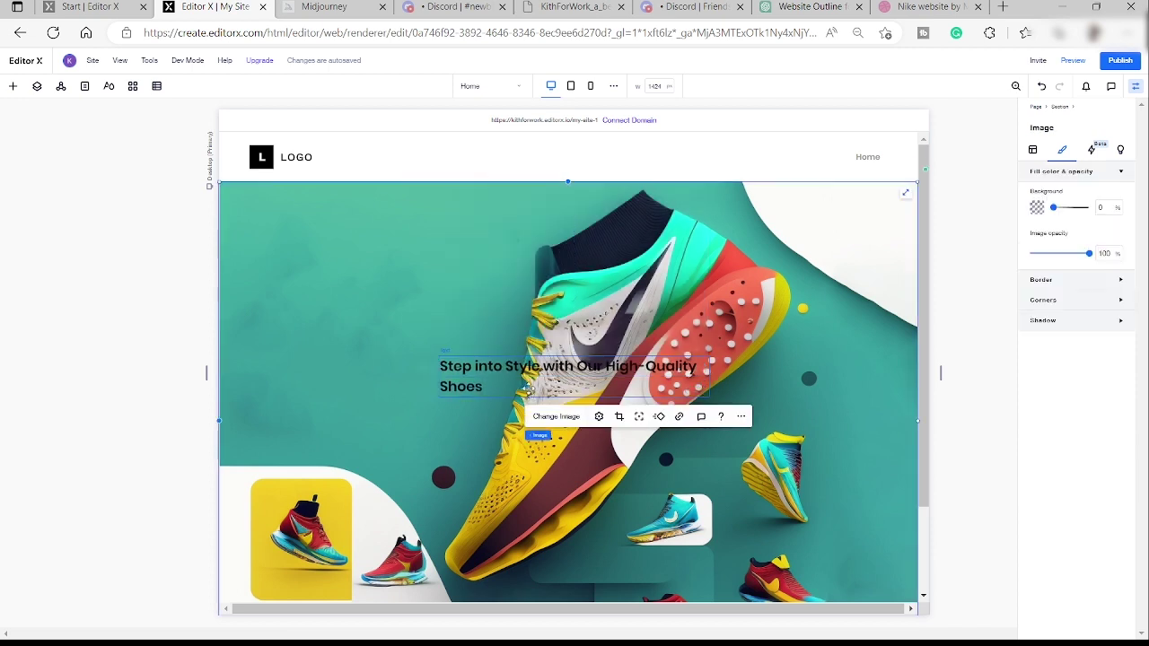
pyautogui.click(531, 397)
pyautogui.moveTo(527, 388); pyautogui.dragTo(366, 290)
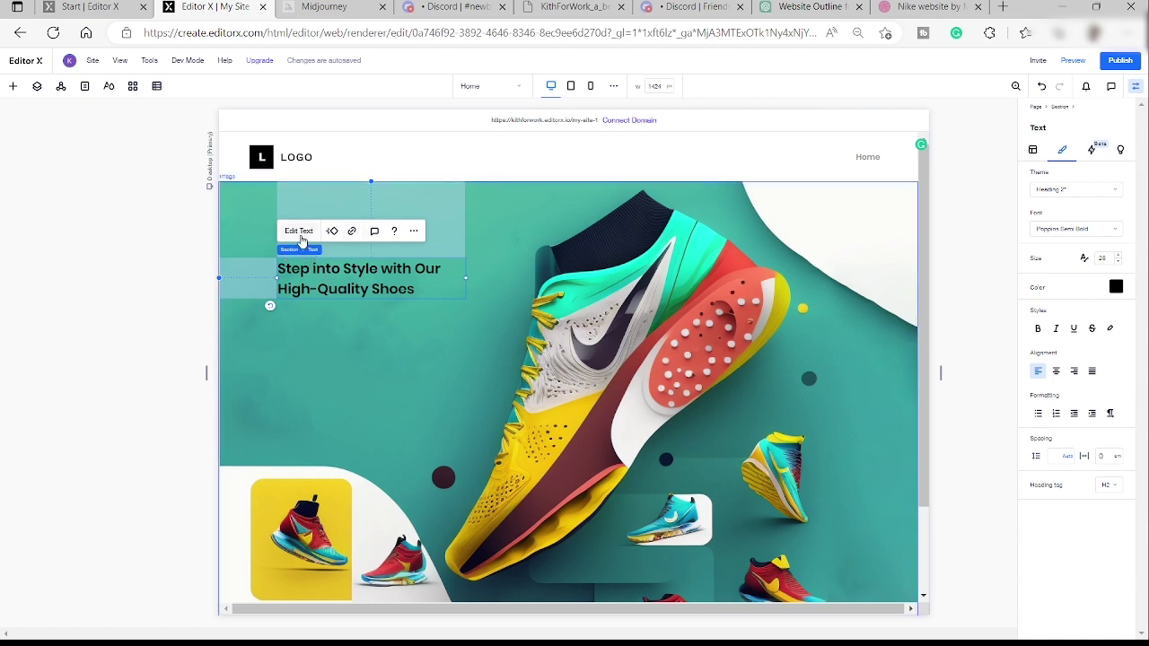
# - Apply the Heading 1 theme to the hero title, widen its text box to fit two lines, and set the font size to 44
pyautogui.click(1097, 190)
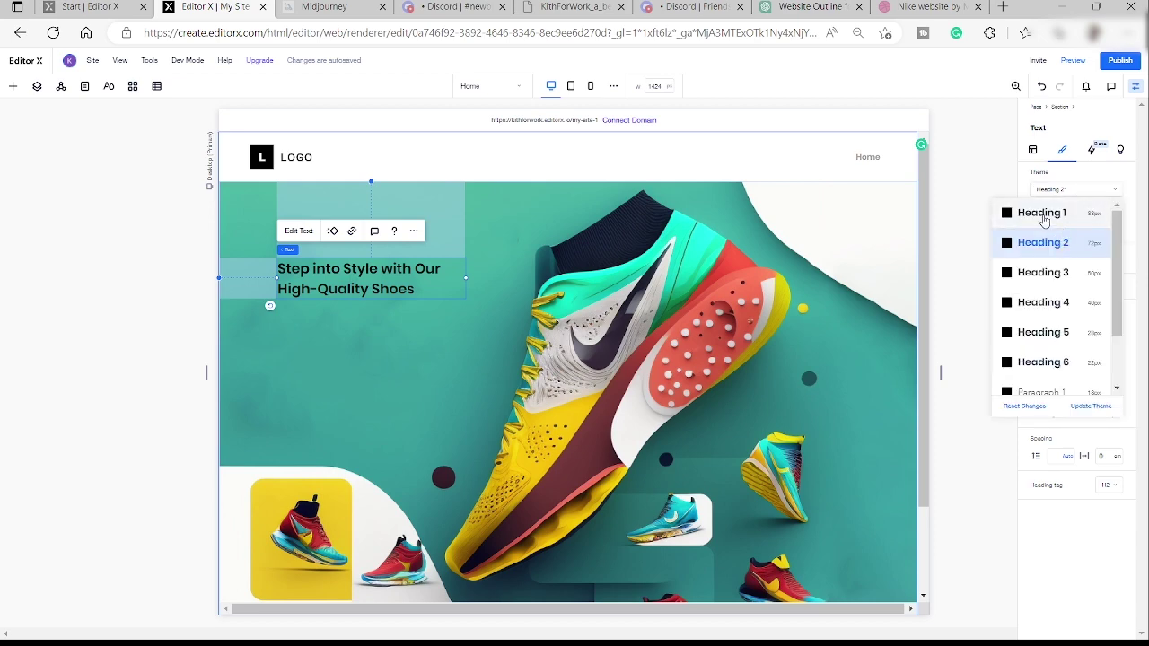
pyautogui.click(1046, 218)
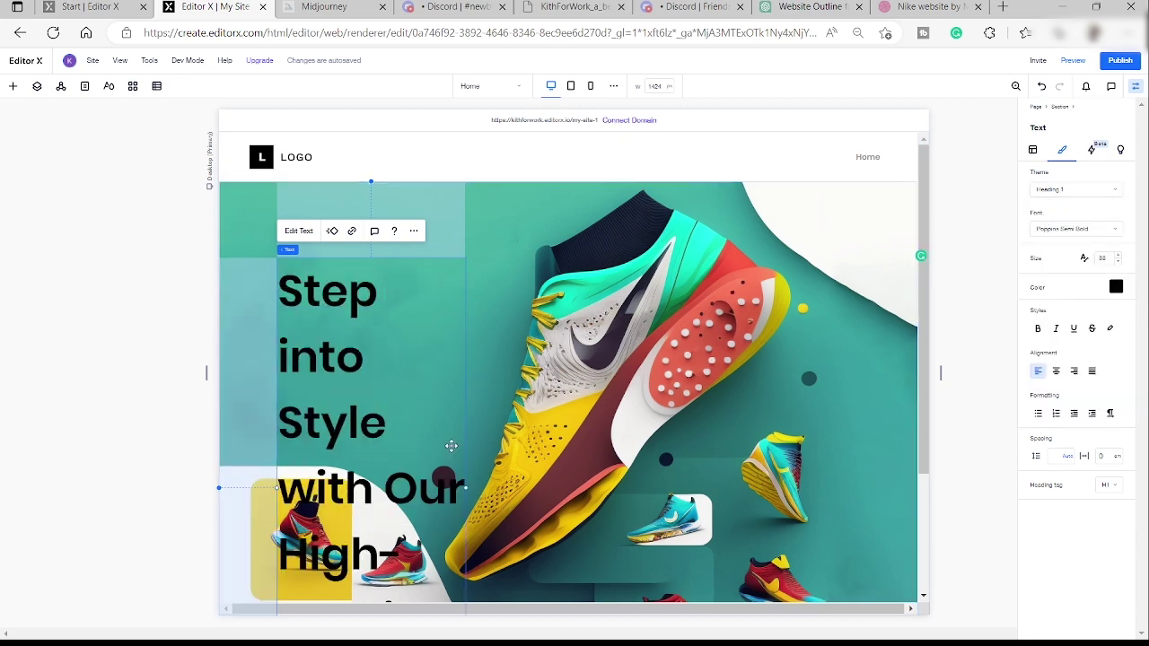
pyautogui.moveTo(481, 375); pyautogui.dragTo(780, 376)
pyautogui.scroll(-2, 712, 477)
pyautogui.click(1117, 261)
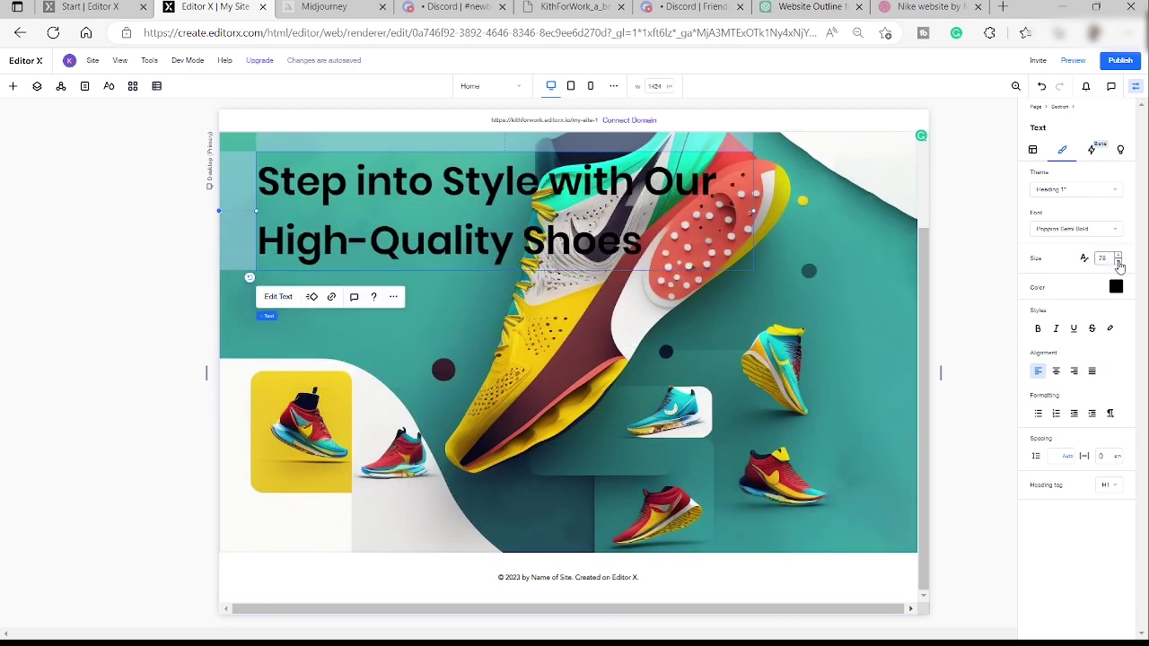
pyautogui.click(1117, 261)
pyautogui.click(1117, 261)
pyautogui.click(1117, 261)
pyautogui.click(1117, 261)
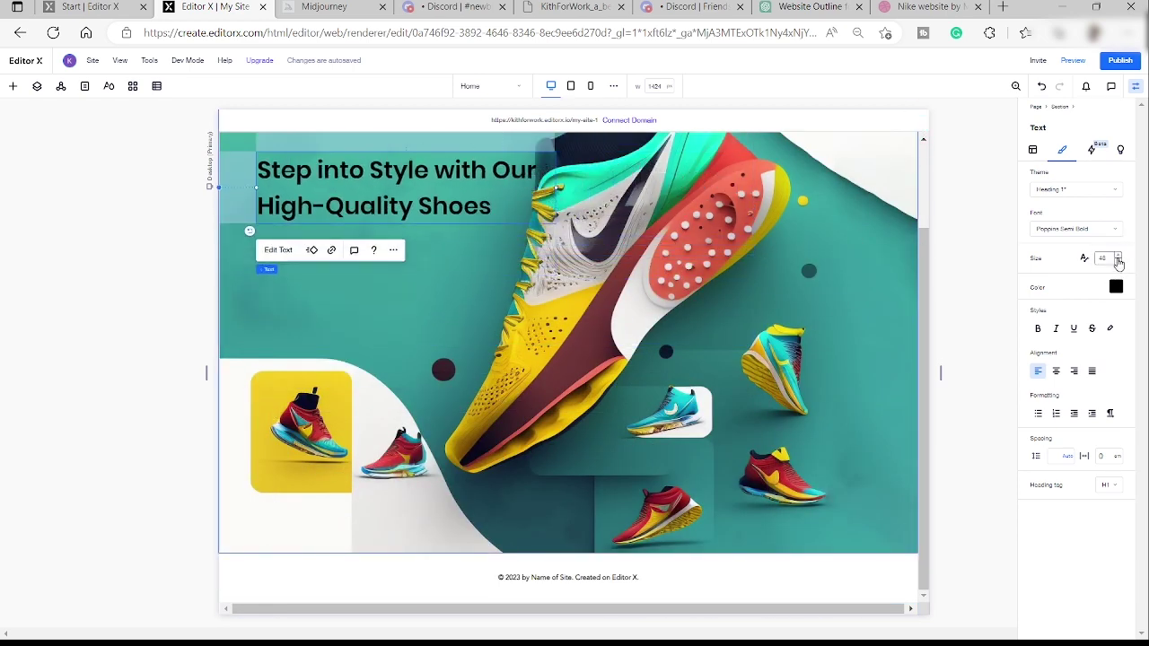
pyautogui.click(1117, 262)
# - Move the hero title slightly up and align its start with the header logo
pyautogui.scroll(1, 468, 248)
pyautogui.click(467, 248)
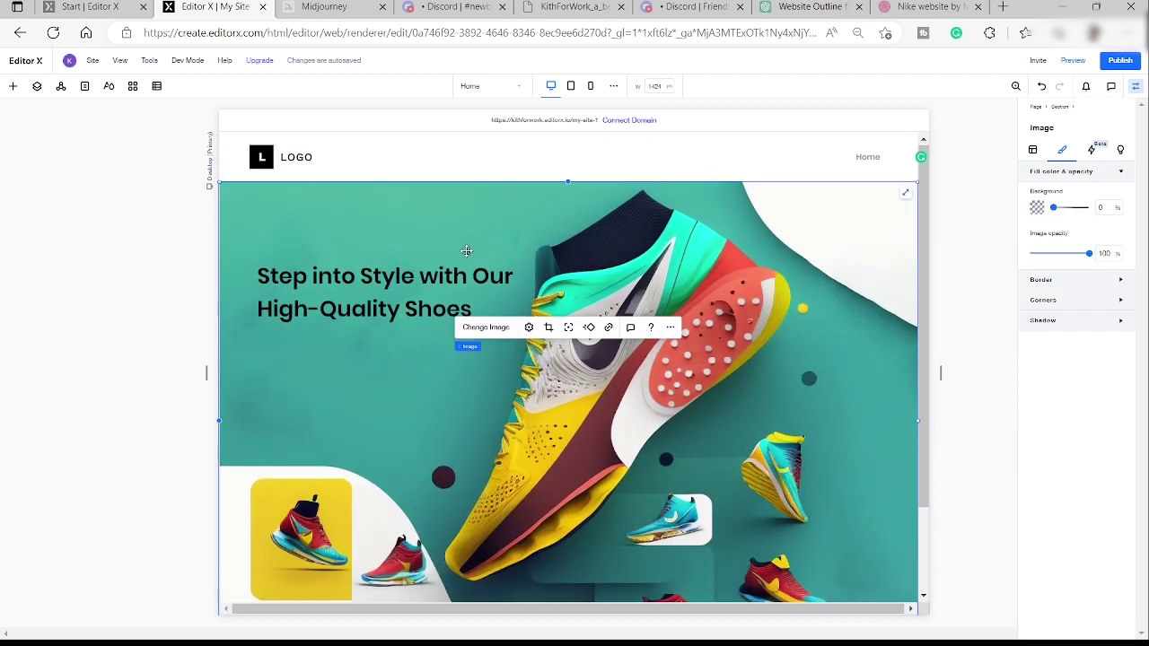
pyautogui.click(380, 301)
pyautogui.moveTo(379, 292); pyautogui.dragTo(375, 272)
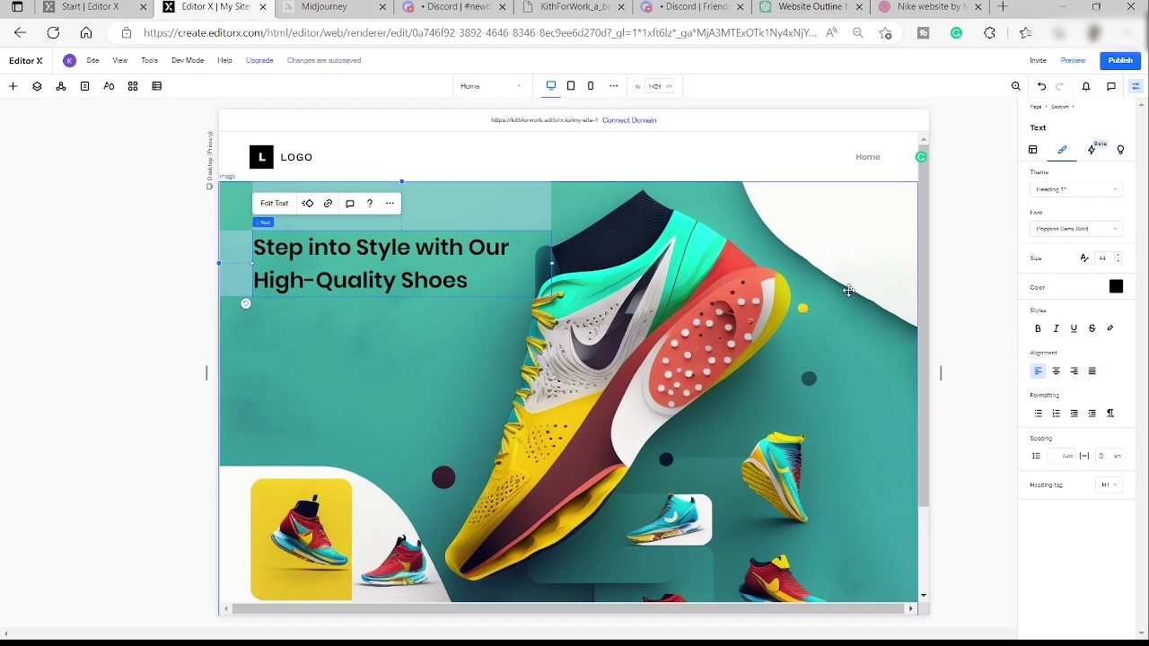
# - Copy the tagline "Elevate your footwear game with our unique collection" from the ChatGPT outline and return to the Editor X site
pyautogui.click(784, 9)
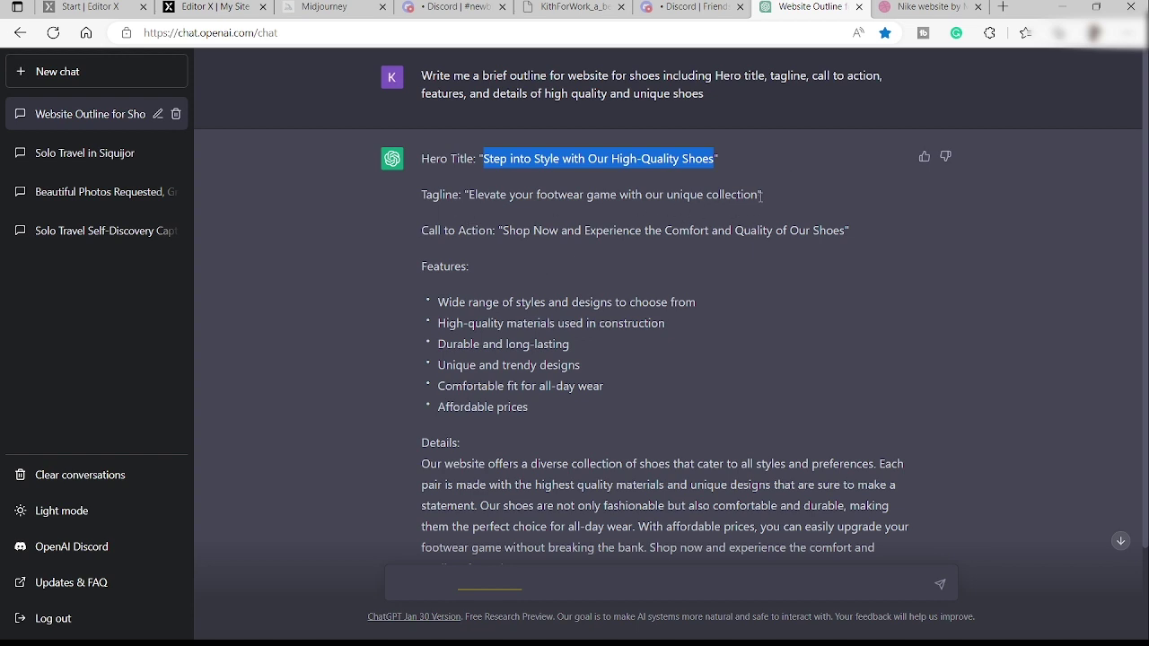
pyautogui.moveTo(758, 196); pyautogui.dragTo(476, 195)
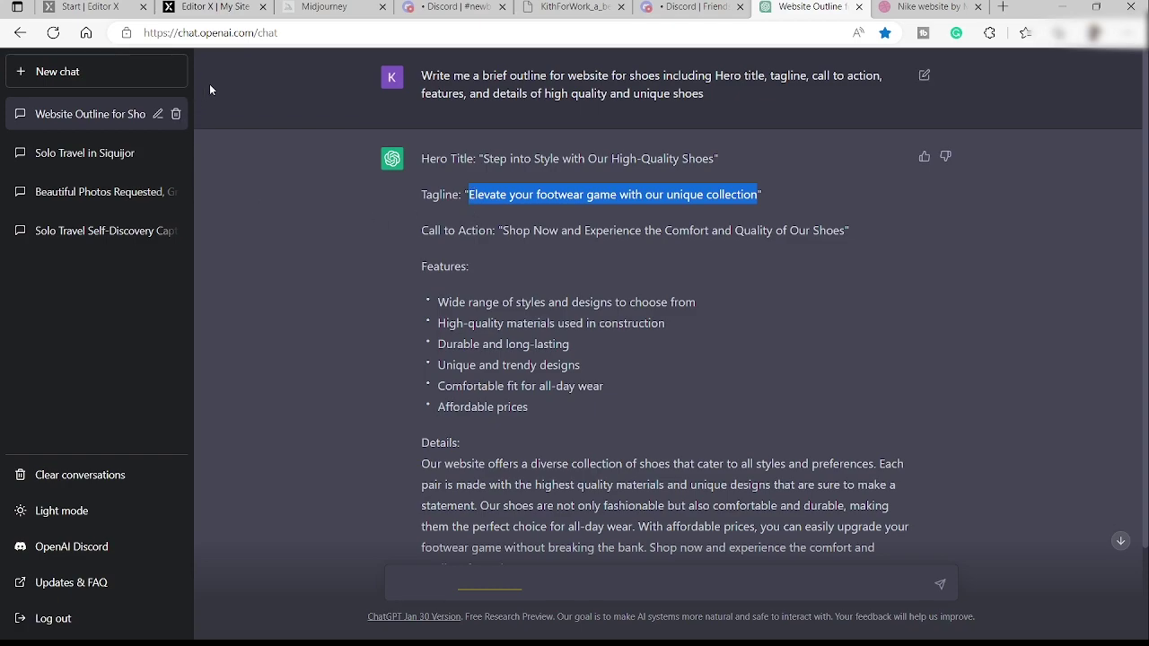
pyautogui.click(214, 7)
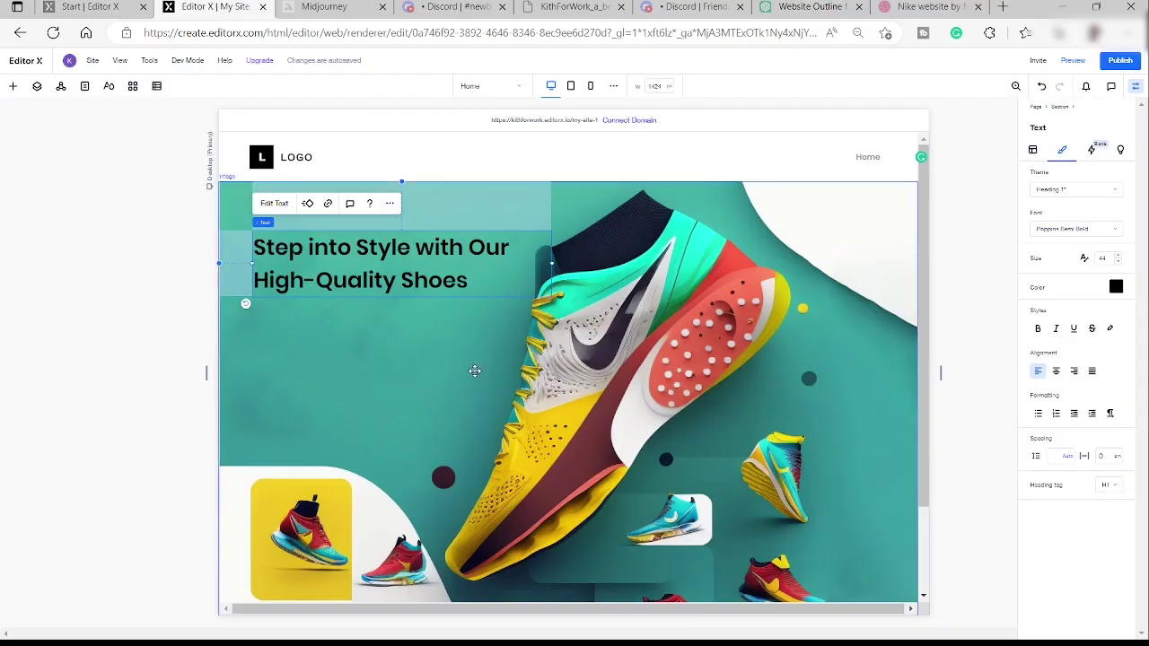
# - Add a title element directly below the hero title with the text "Elevate your footwear game with our unique collection"
pyautogui.click(373, 319)
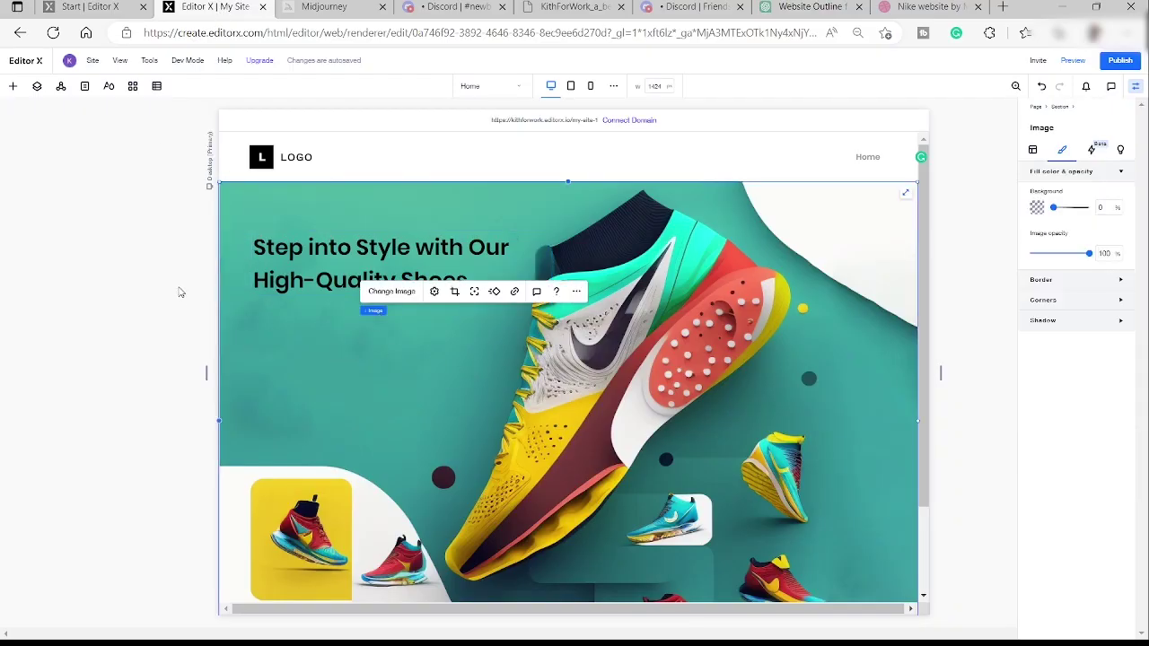
pyautogui.click(12, 86)
pyautogui.click(135, 153)
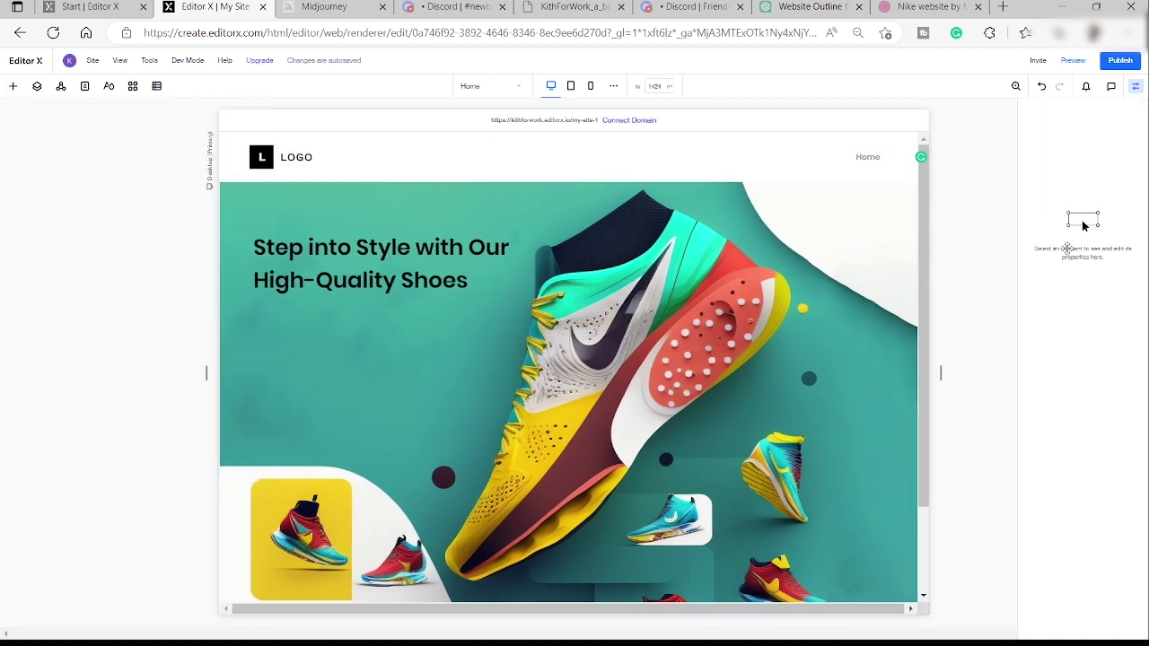
pyautogui.click(273, 252)
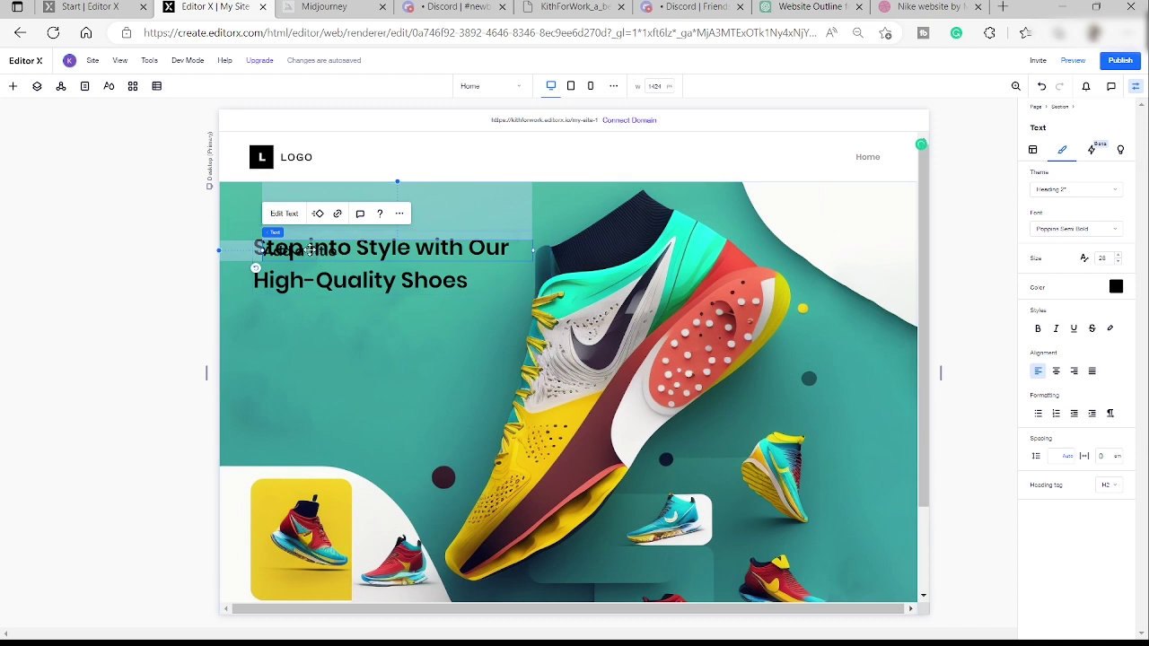
pyautogui.moveTo(419, 308)
pyautogui.mouseDown()
pyautogui.moveTo(419, 333)
pyautogui.moveTo(419, 308)
pyautogui.mouseUp()
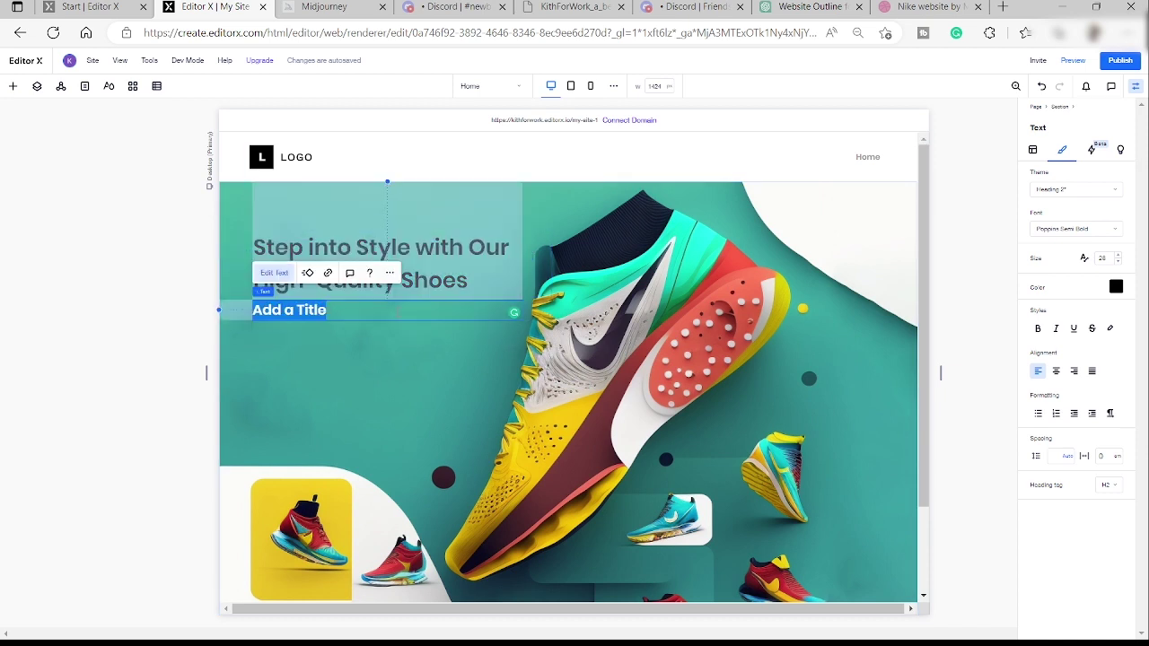
pyautogui.write('Elevate your footwear game with our unique collection')
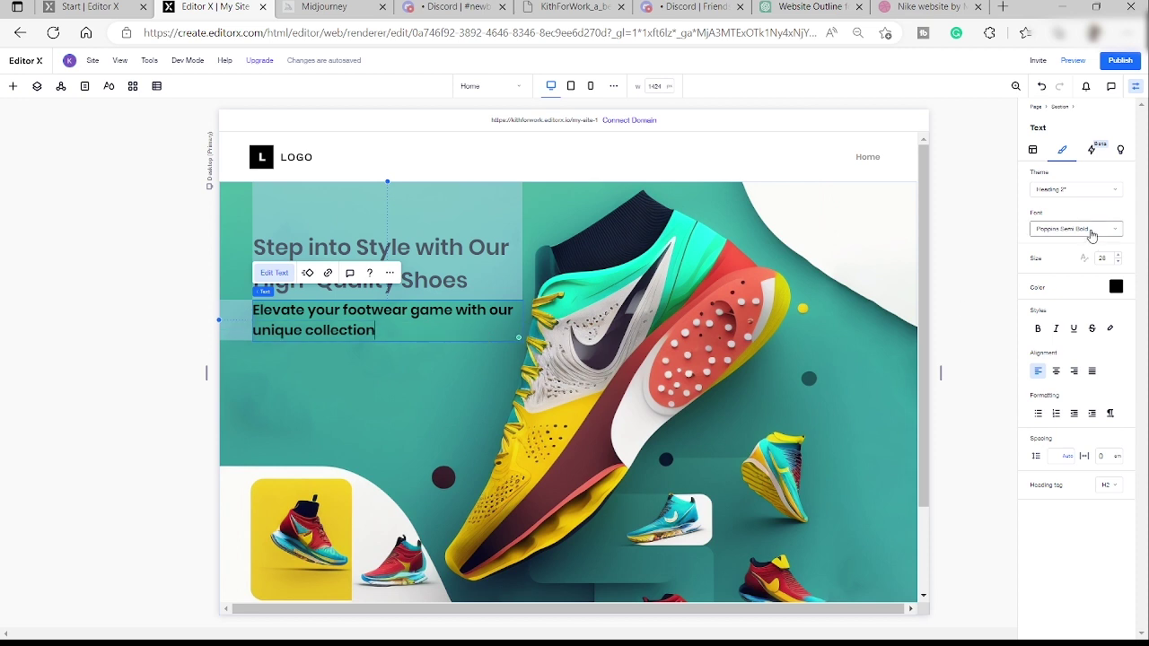
# - Style the tagline with the Paragraph 1 theme in bold italic
pyautogui.click(1090, 230)
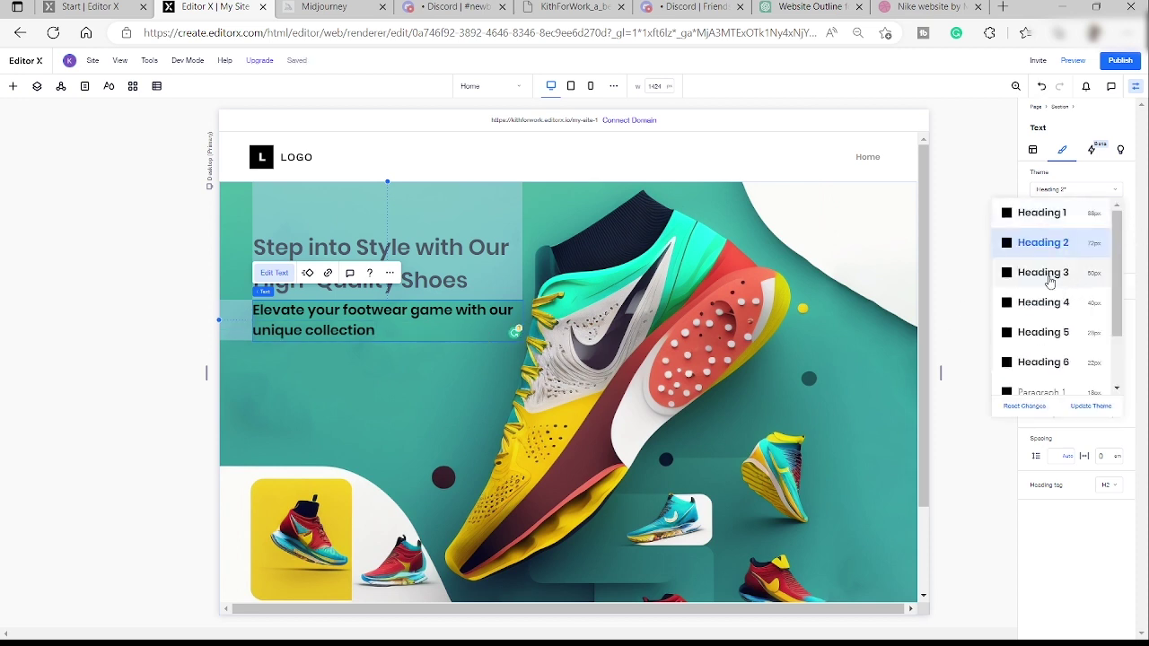
pyautogui.click(1048, 325)
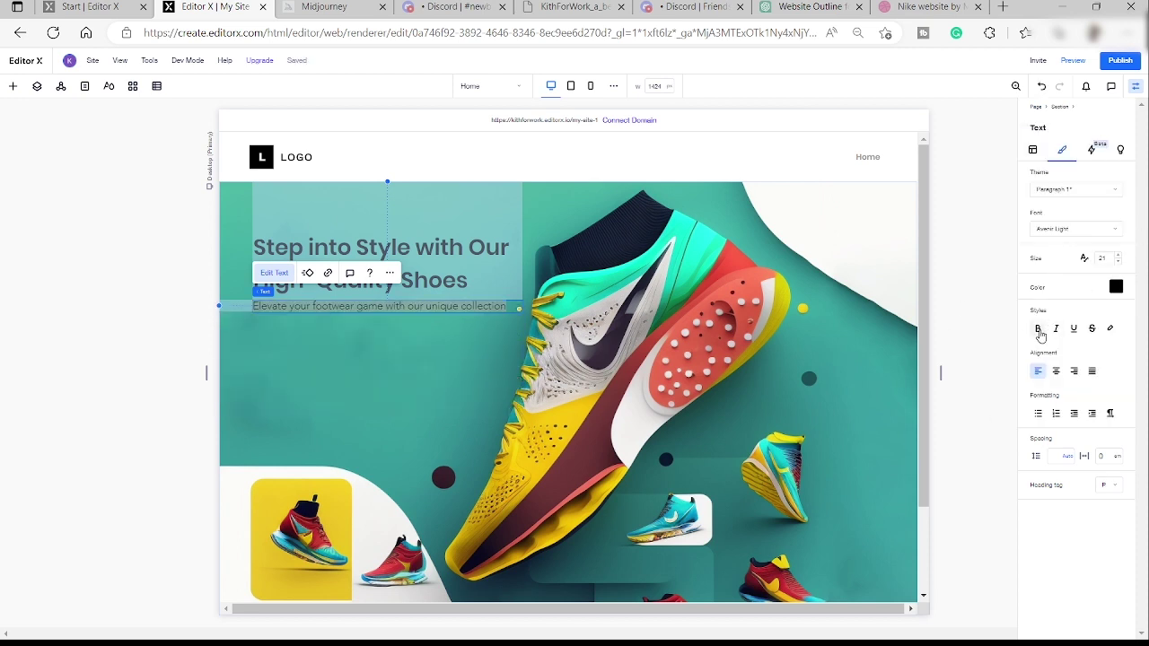
pyautogui.click(1038, 331)
pyautogui.click(1055, 332)
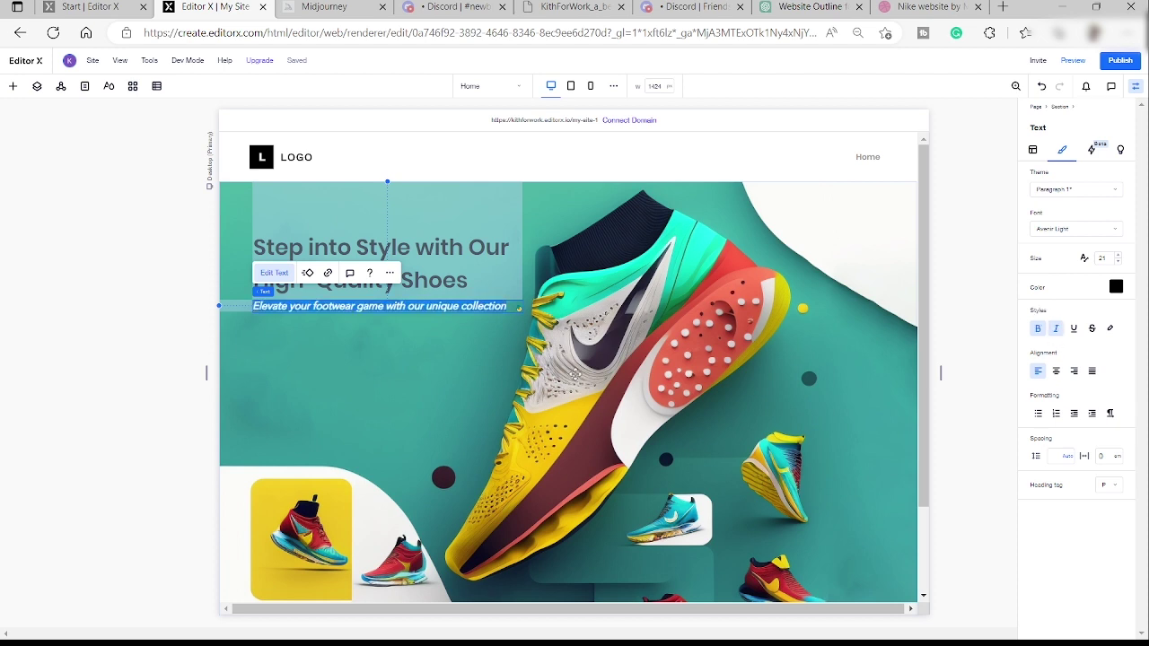
pyautogui.click(575, 371)
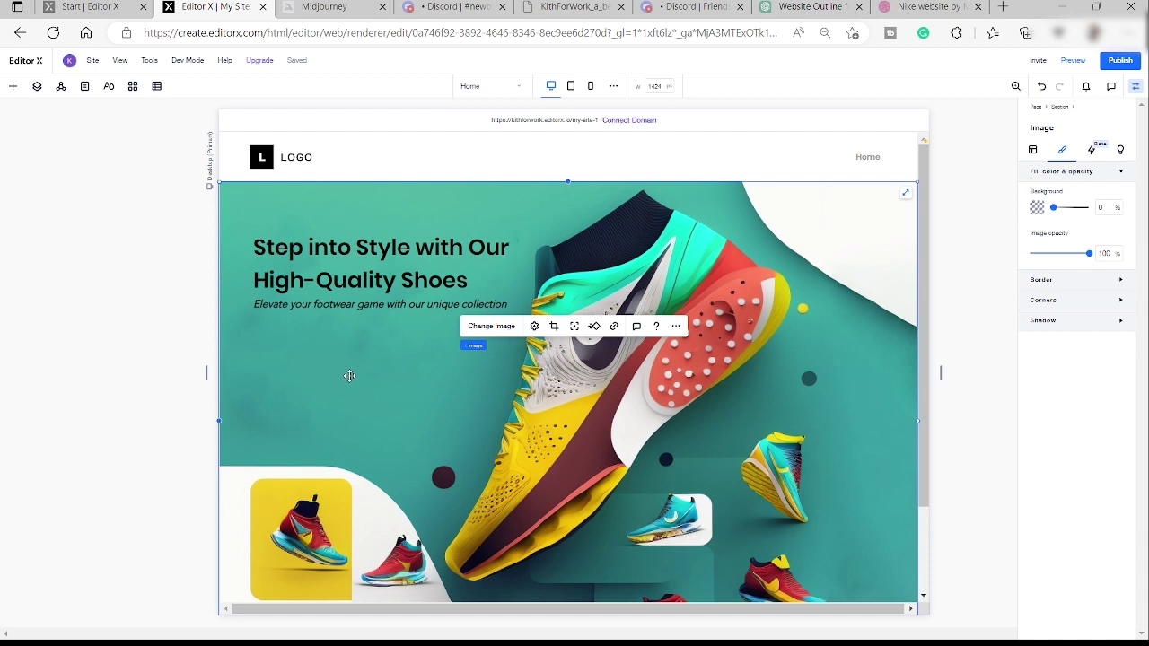
pyautogui.click(347, 305)
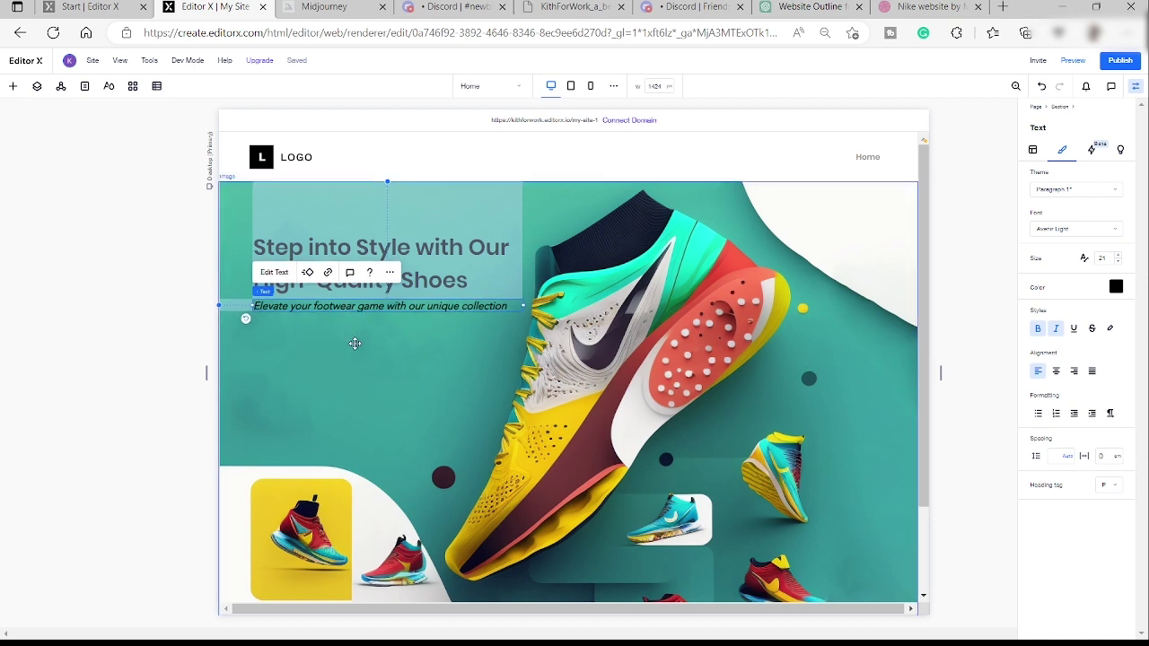
pyautogui.click(355, 344)
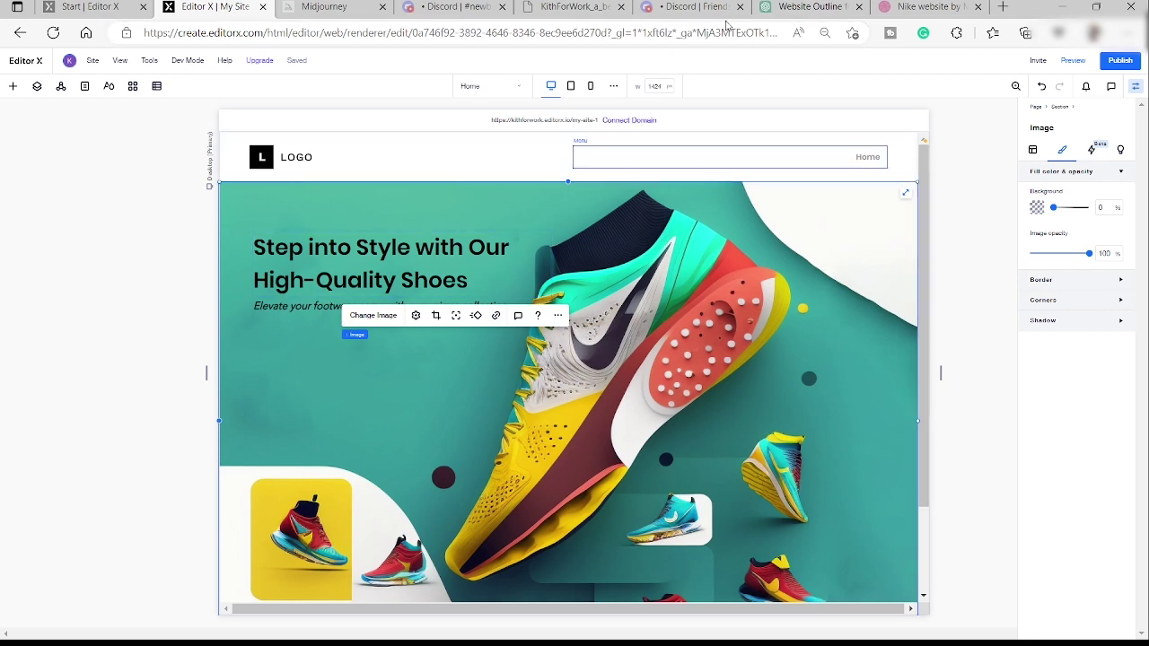
# - Copy "Shop Now" from the call to action in the ChatGPT outline and return to the Editor X site
pyautogui.click(812, 7)
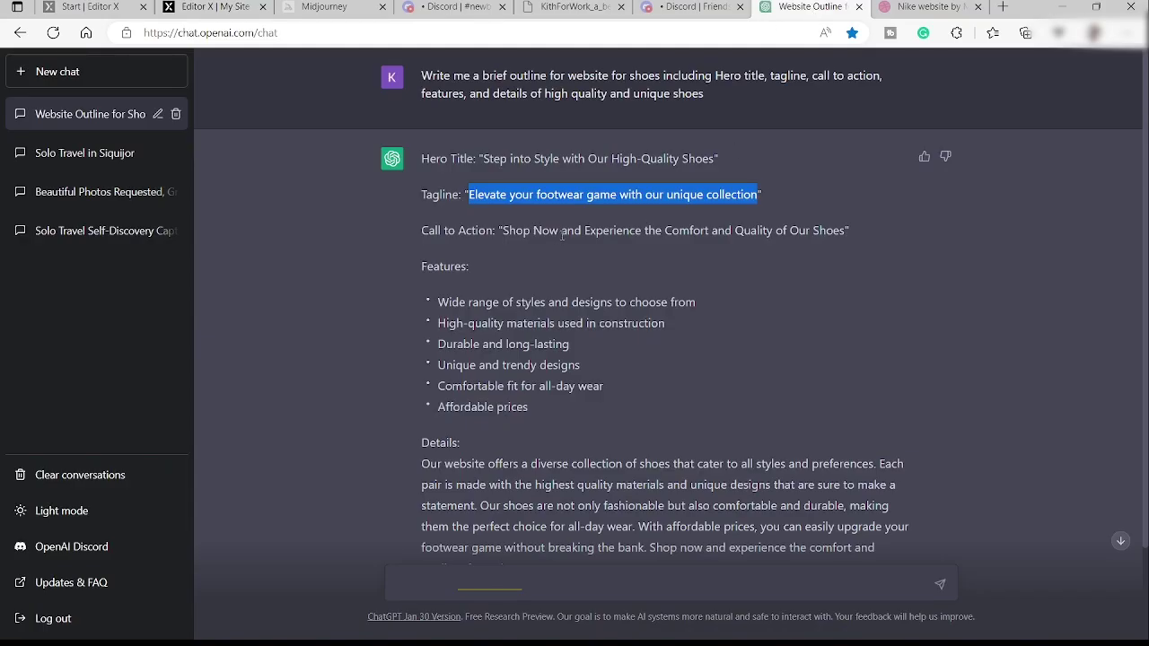
pyautogui.moveTo(562, 235); pyautogui.dragTo(502, 233)
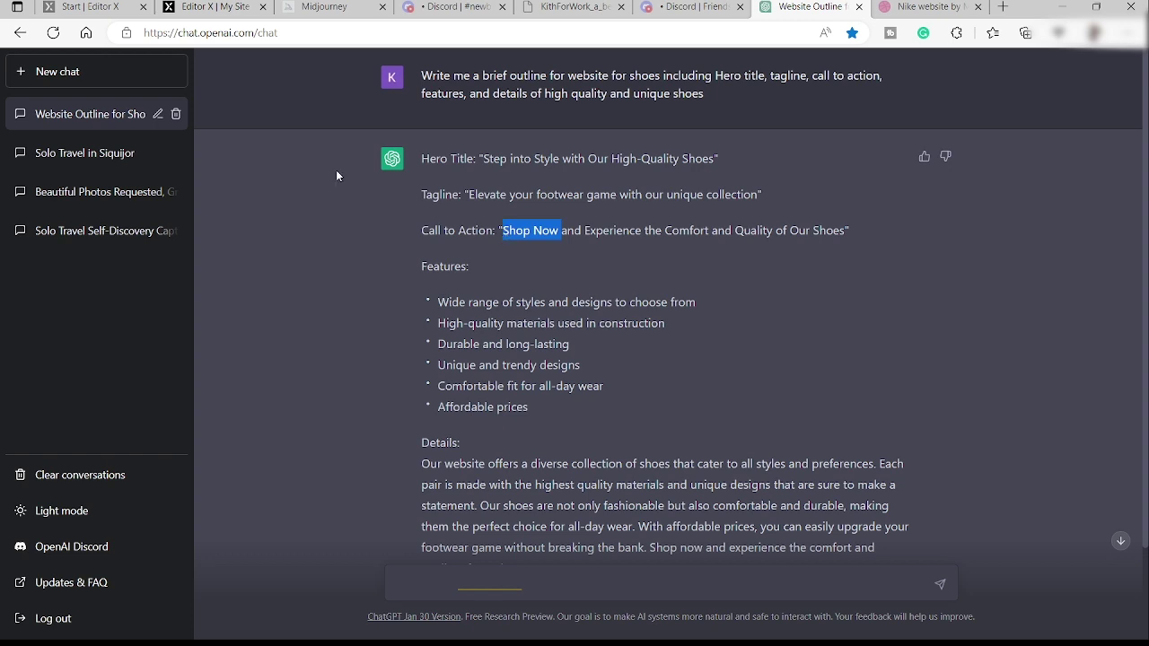
pyautogui.click(196, 11)
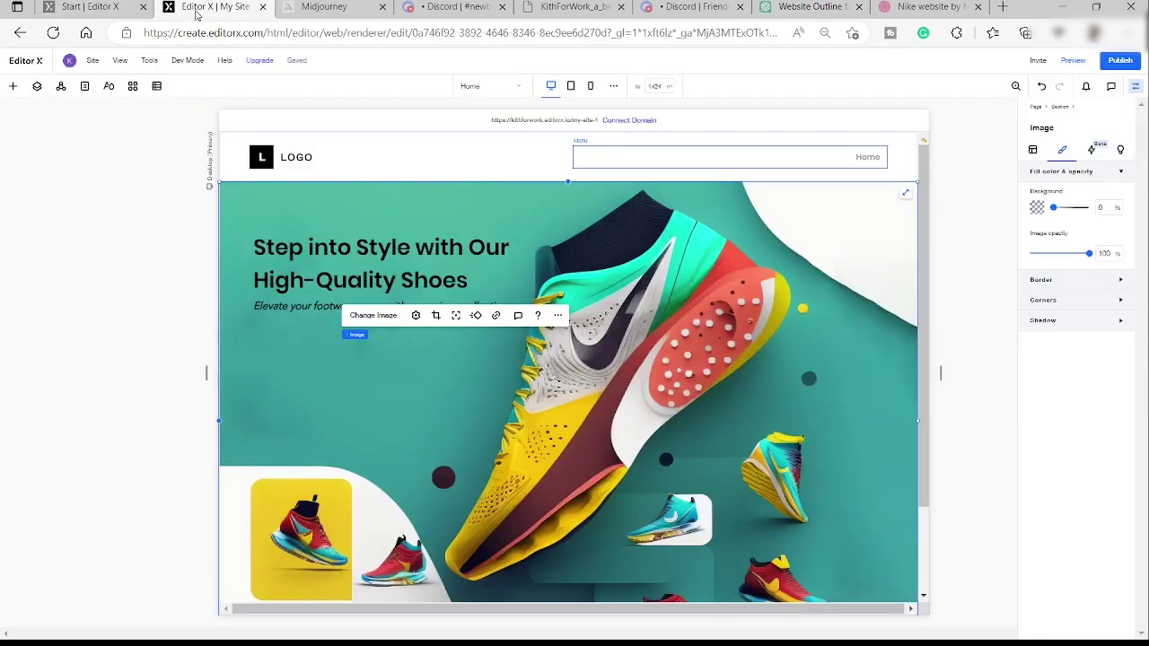
# - Add a button labelled "Shop Now", enlarge it, and place it below the tagline, aligned with the start of the text
pyautogui.click(13, 86)
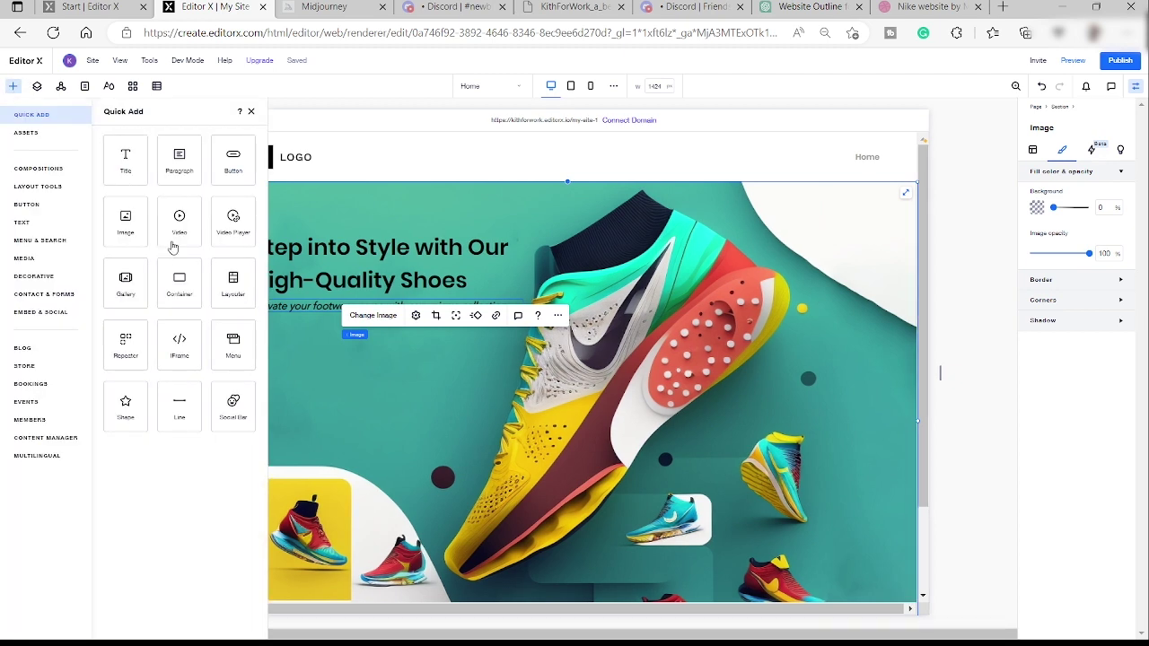
pyautogui.click(232, 176)
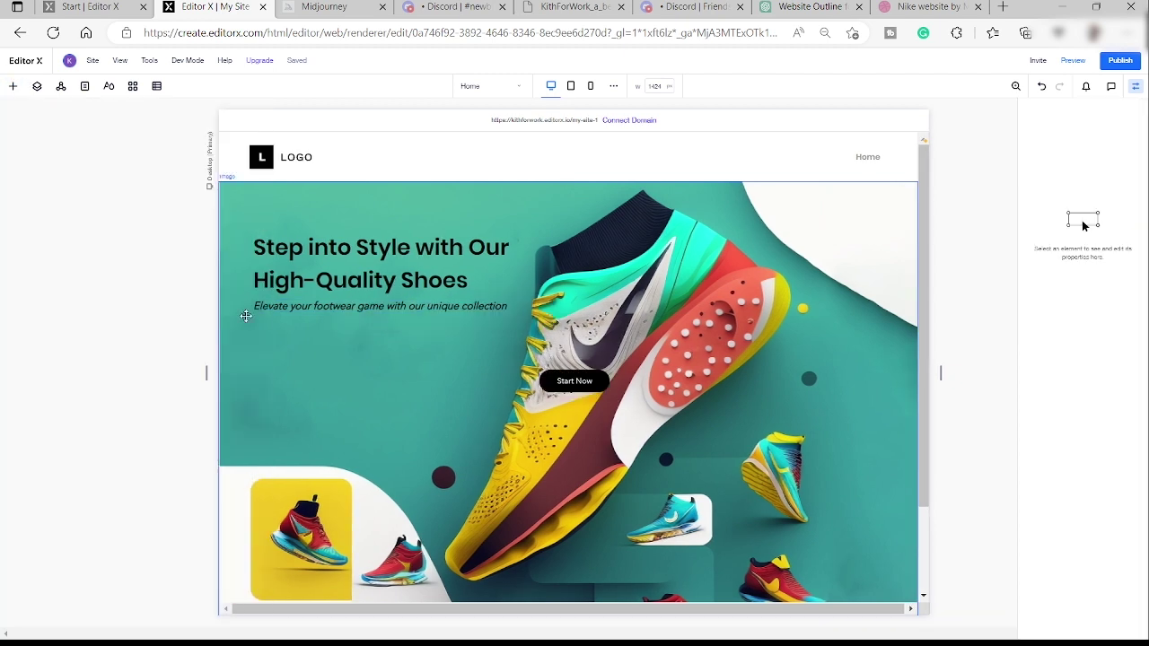
pyautogui.click(583, 380)
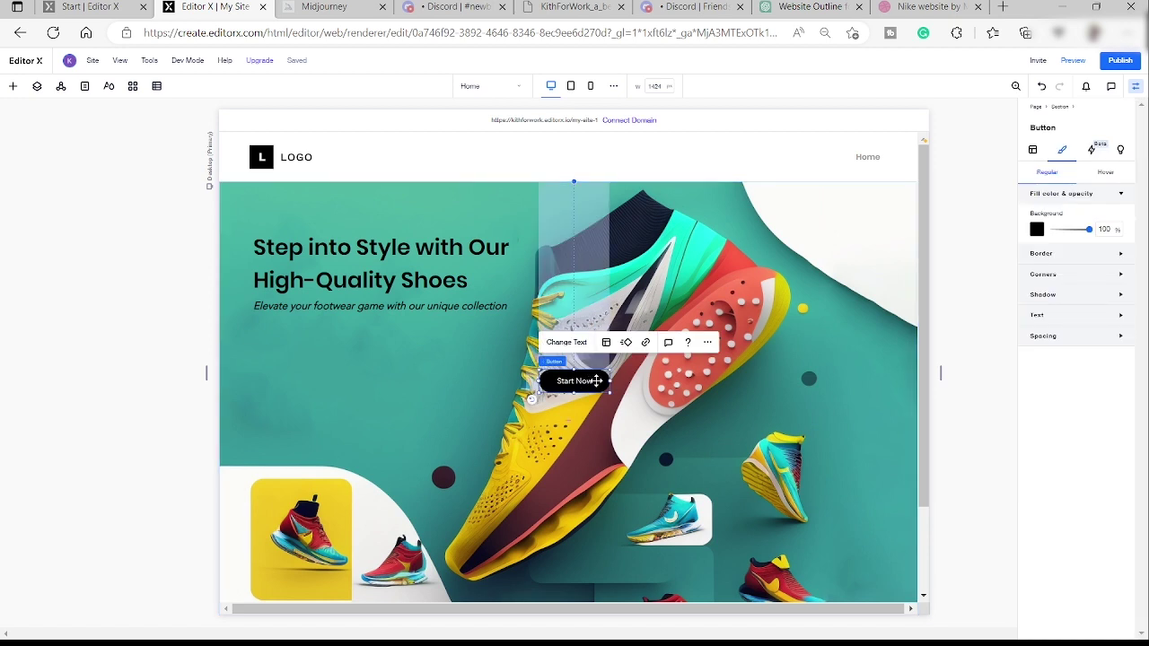
pyautogui.click(564, 344)
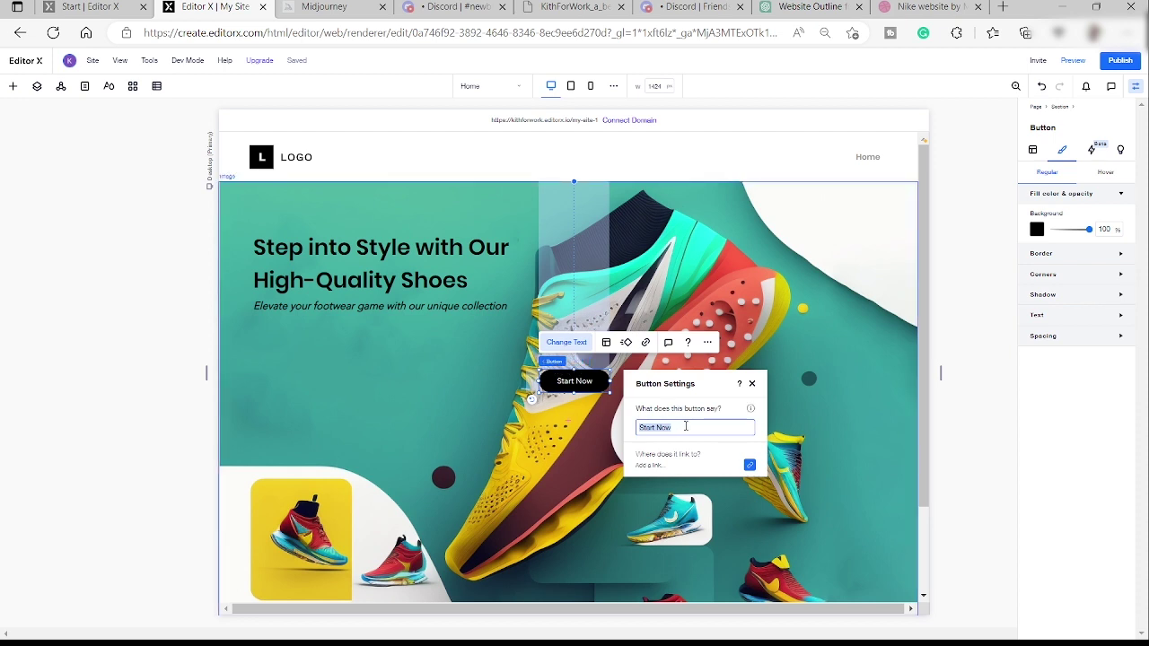
pyautogui.write('Shop Now')
pyautogui.click(752, 384)
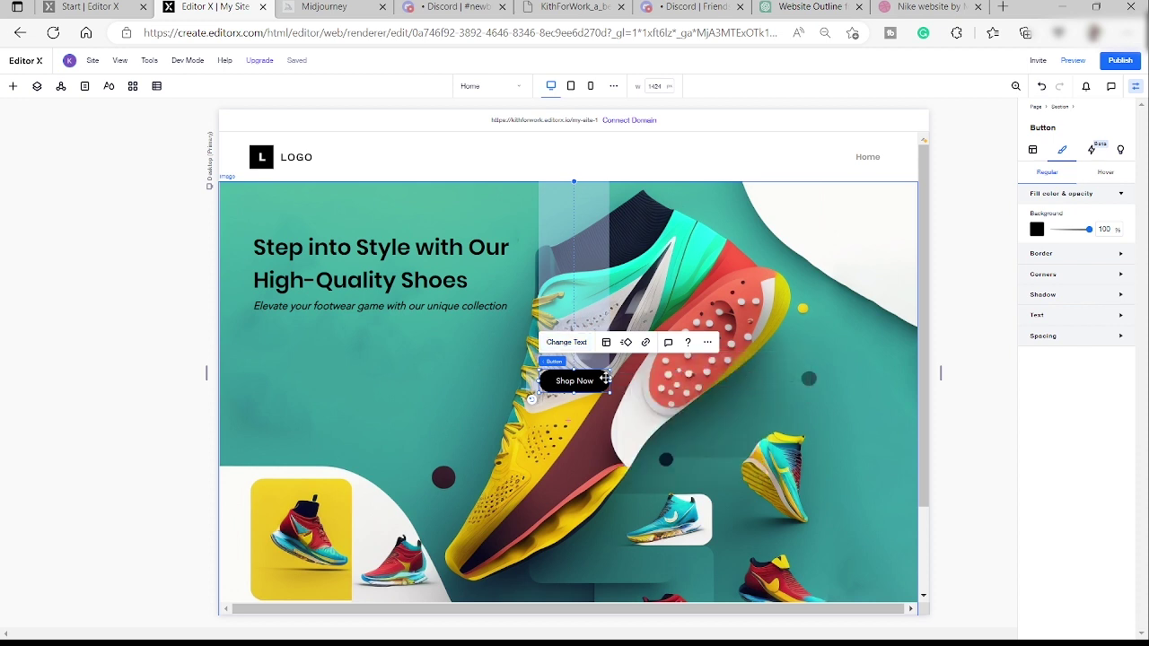
pyautogui.moveTo(588, 381); pyautogui.dragTo(351, 366)
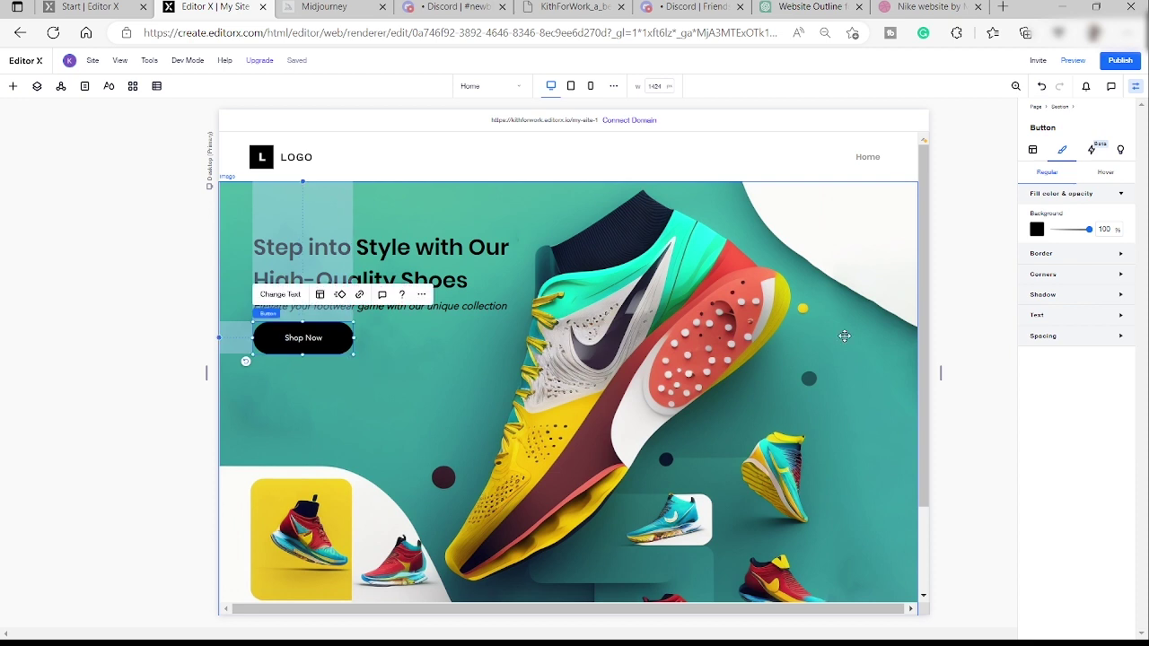
# - Change the Shop Now button's background to the medium blue theme color
pyautogui.click(1036, 229)
pyautogui.click(1088, 302)
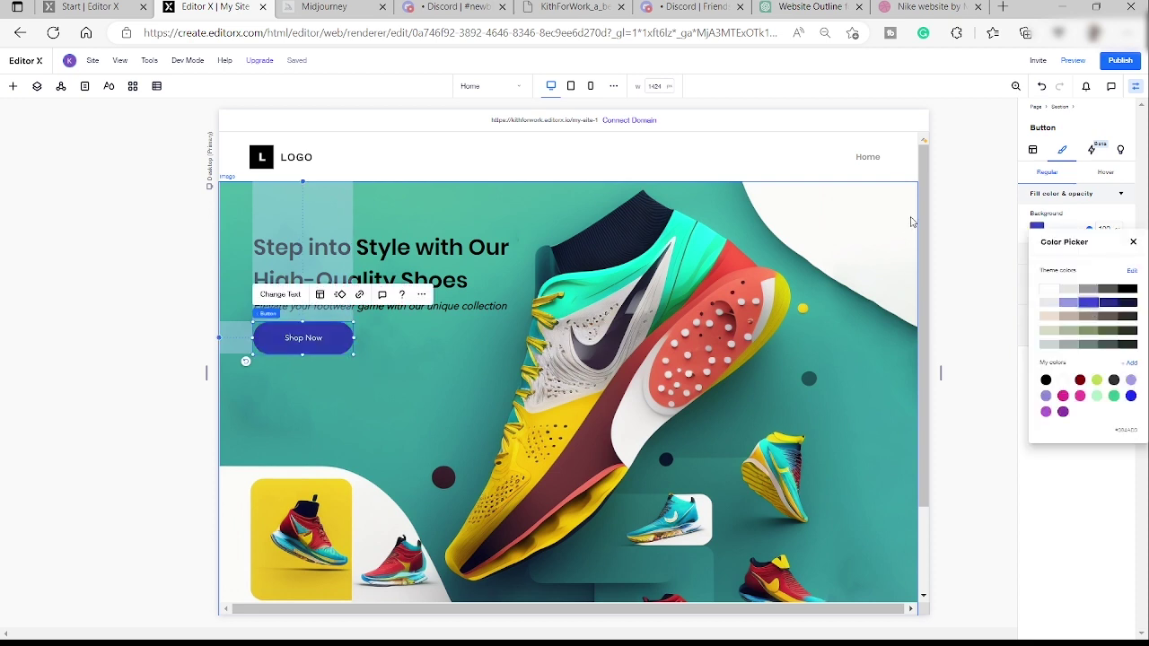
pyautogui.click(885, 232)
pyautogui.click(417, 415)
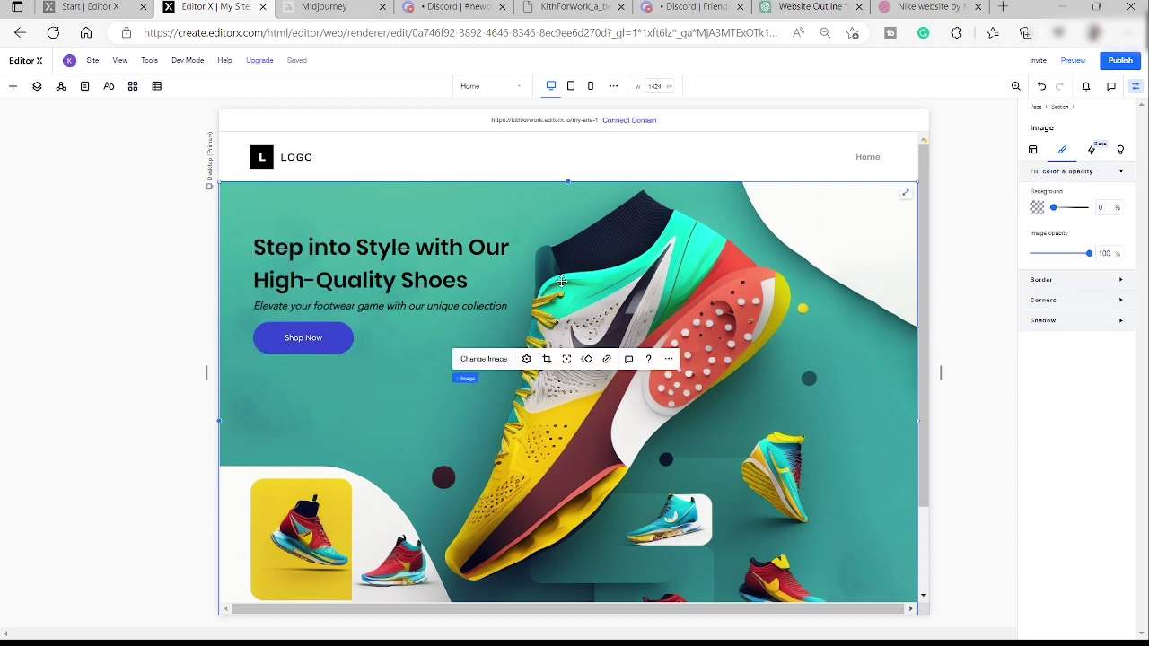
pyautogui.scroll(-1, 392, 301)
pyautogui.scroll(1, 558, 349)
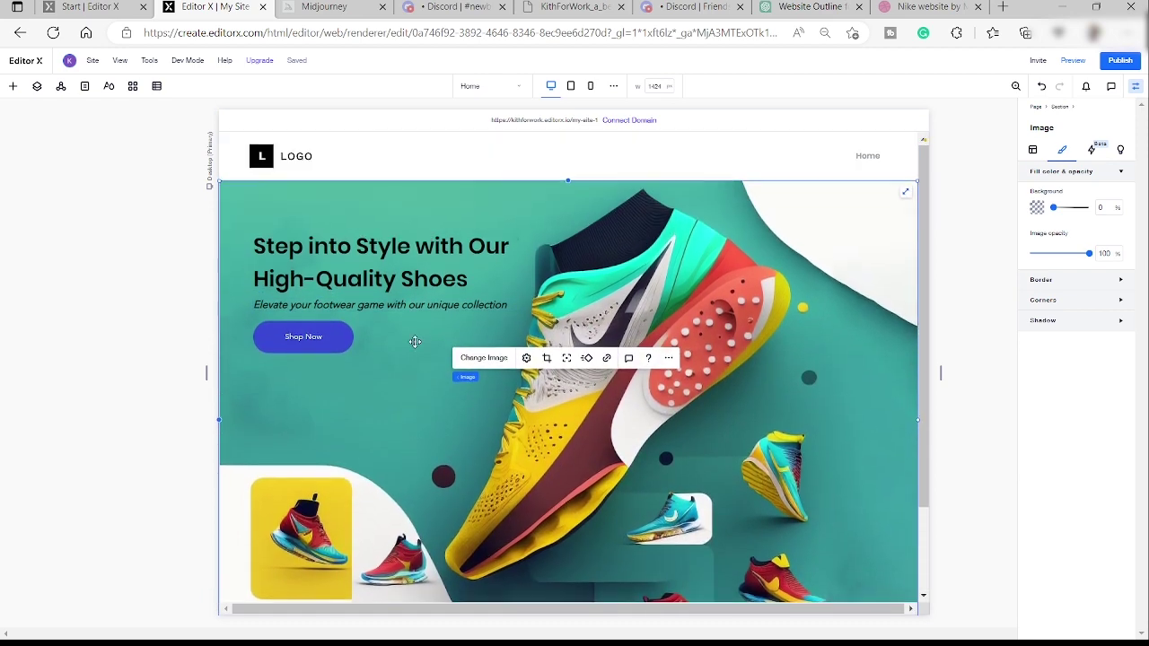
# - Review the finished landing page from the header and hero section down to the footer
pyautogui.scroll(-1, 466, 514)
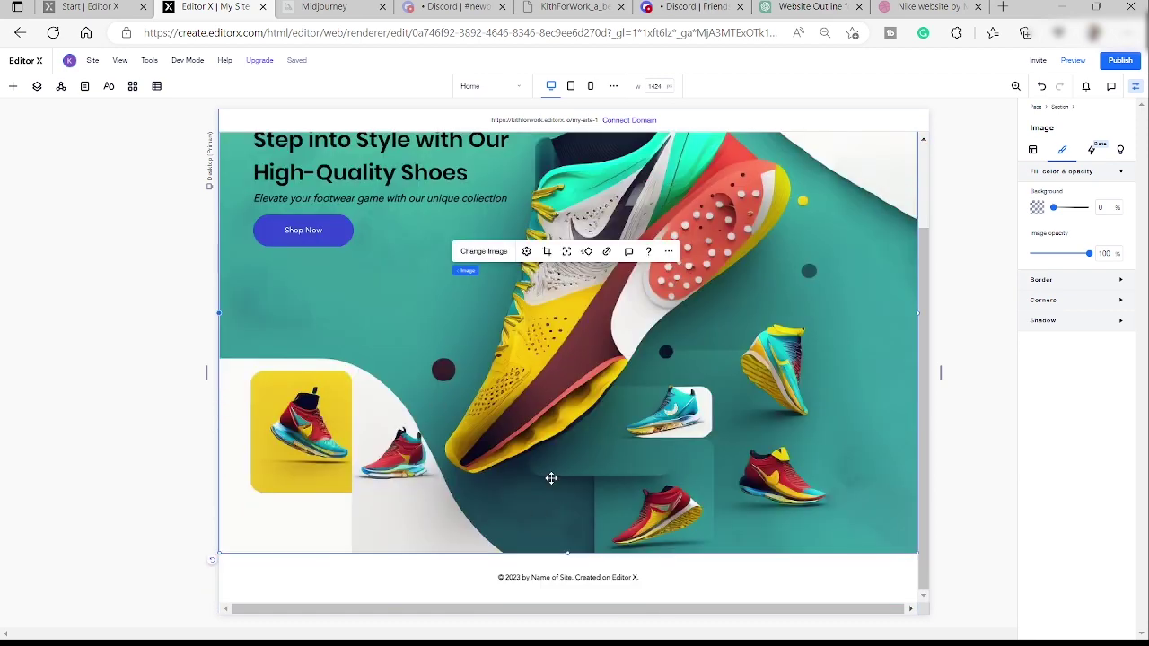
pyautogui.click(785, 9)
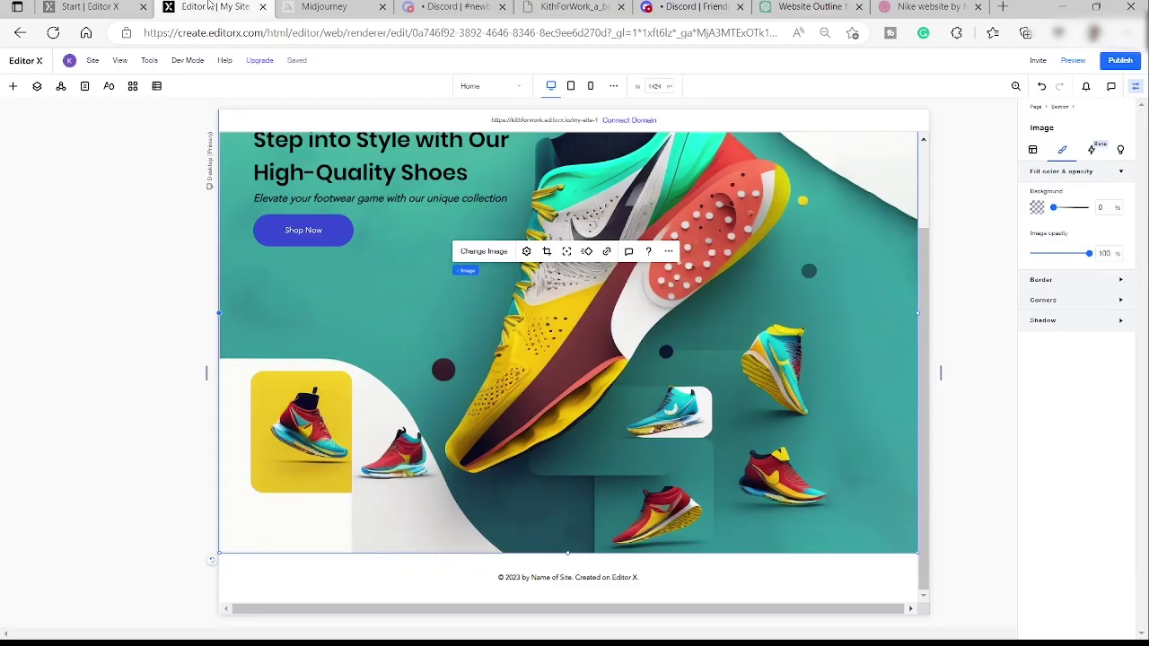
pyautogui.click(211, 7)
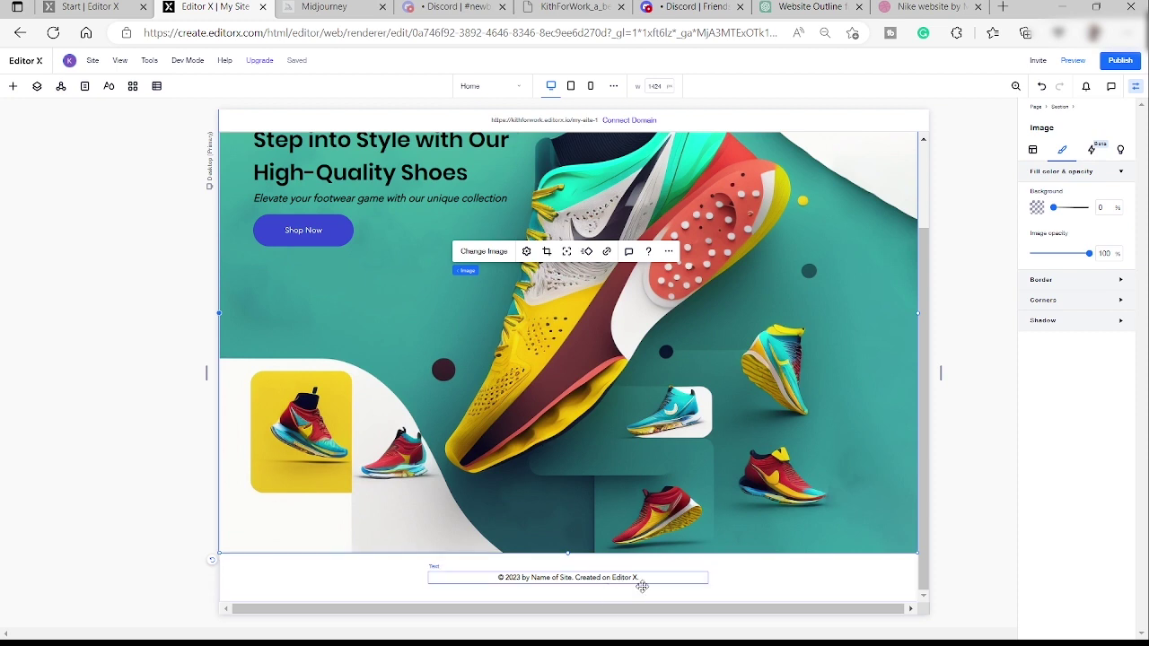
pyautogui.scroll(2, 544, 432)
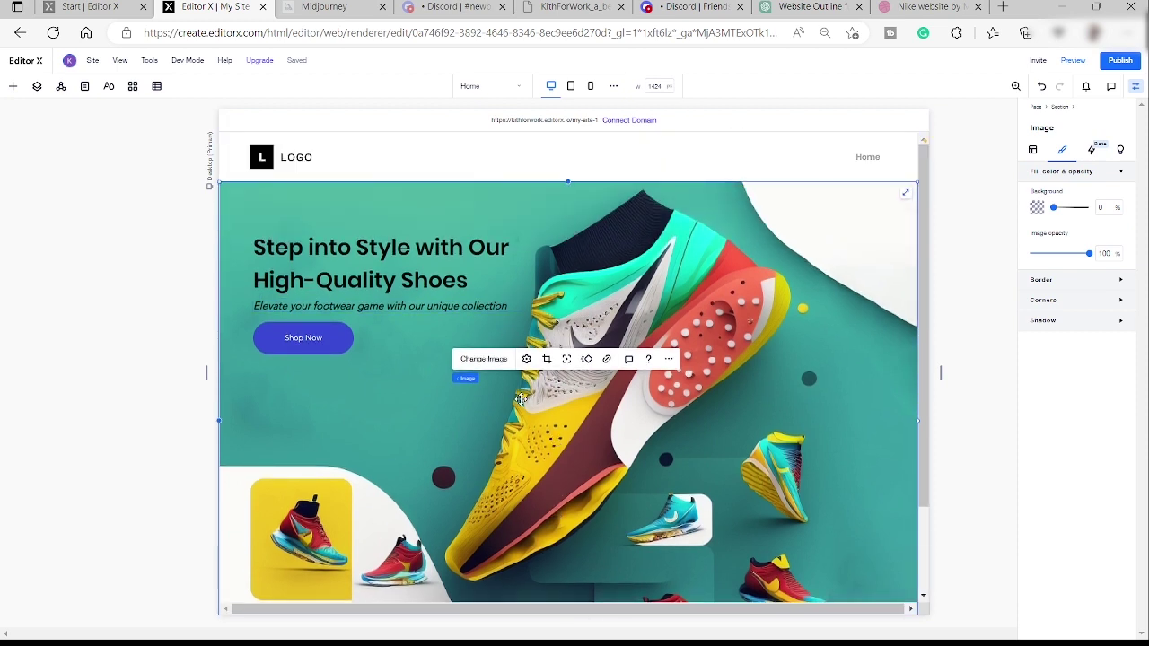
pyautogui.scroll(-1, 525, 395)
pyautogui.scroll(-1, 526, 365)
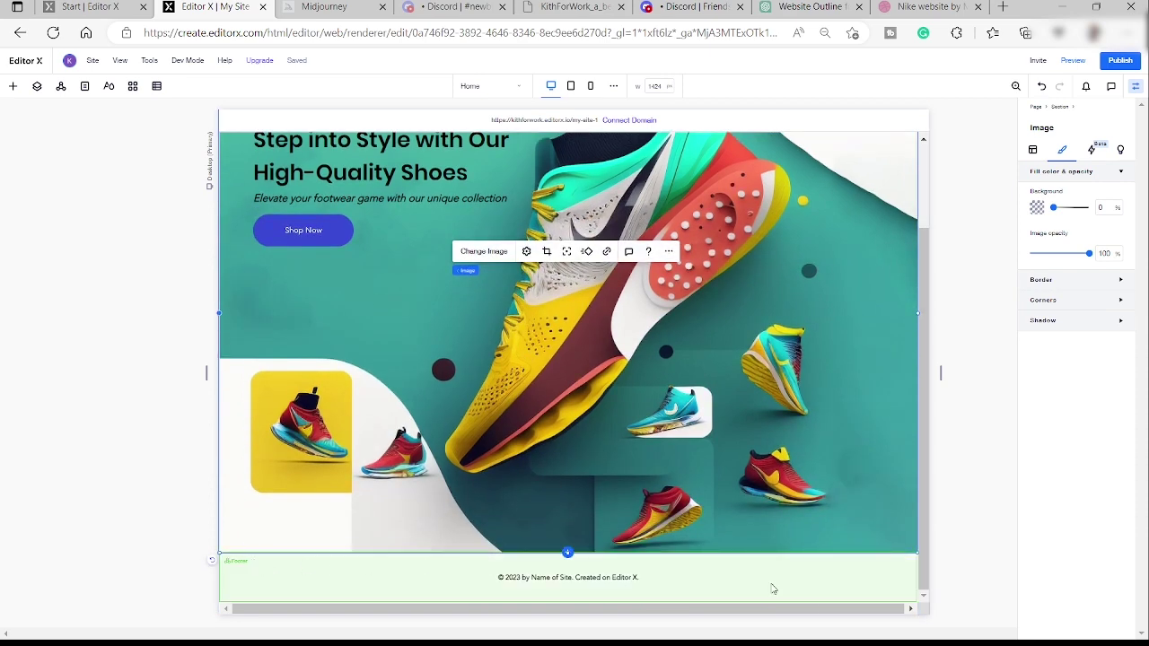
pyautogui.scroll(2, 802, 518)
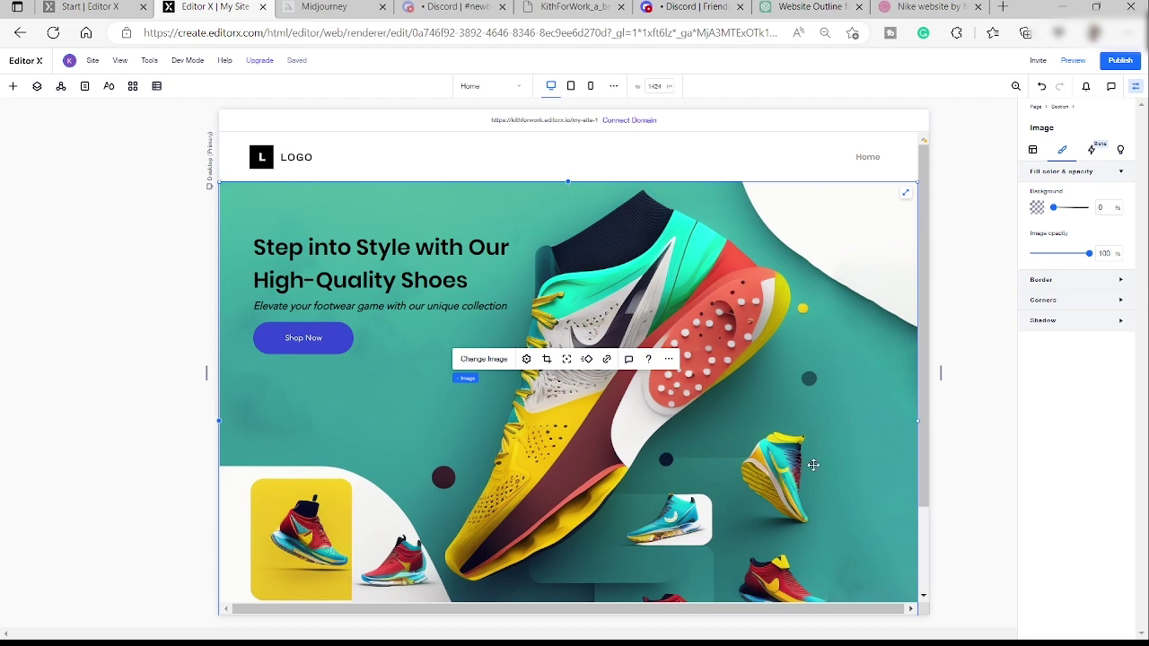
pyautogui.scroll(-1, 867, 387)
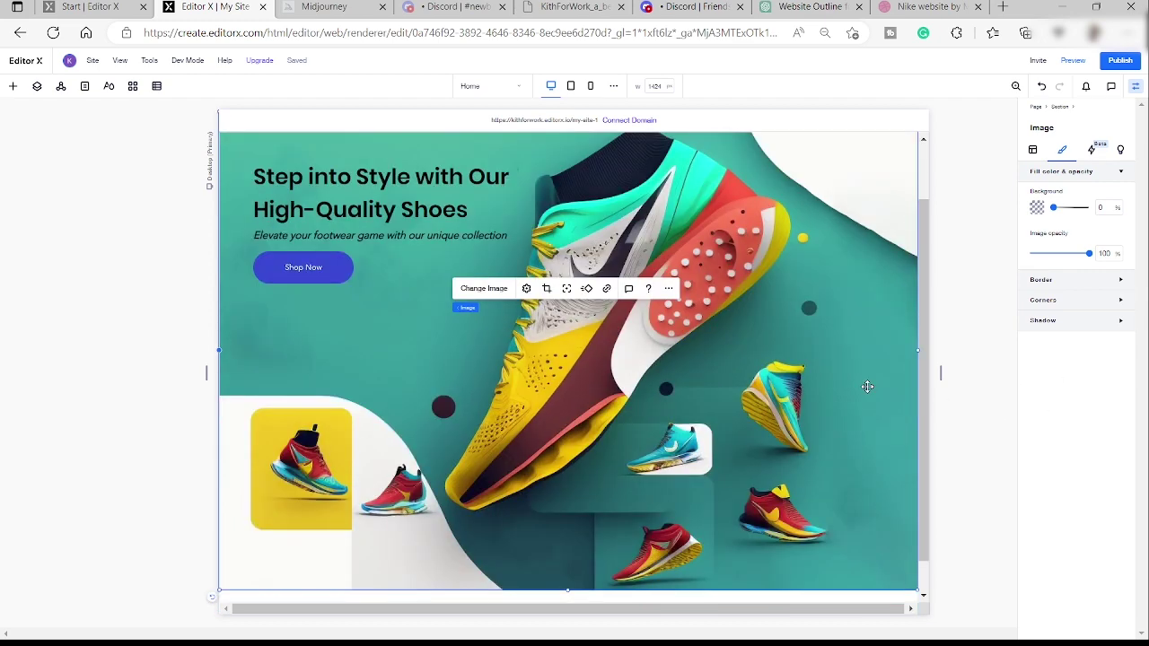
pyautogui.scroll(1, 867, 387)
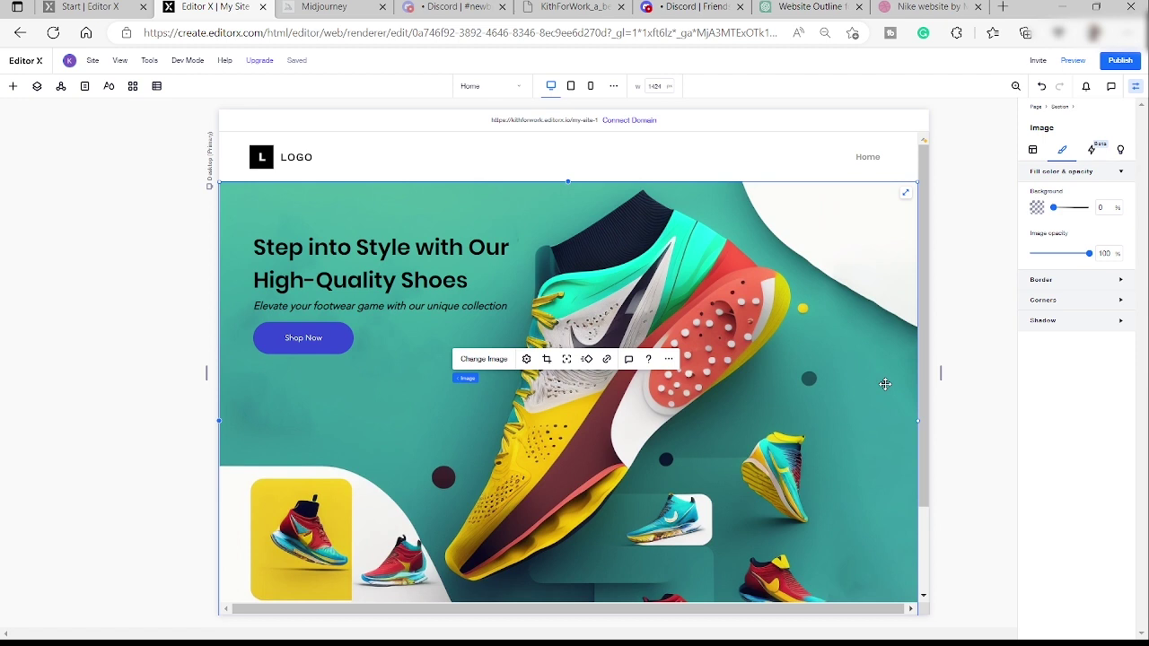